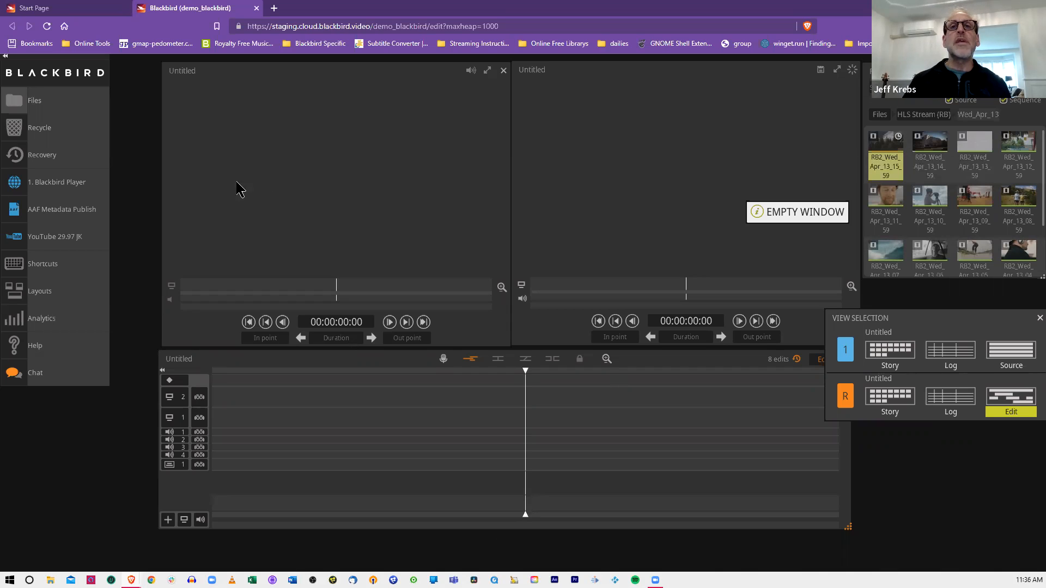
Step: Close the View Selection window and load the clip RB2_Wed_Apr_13_14_59 into the empty source viewer
left_click(252, 176)
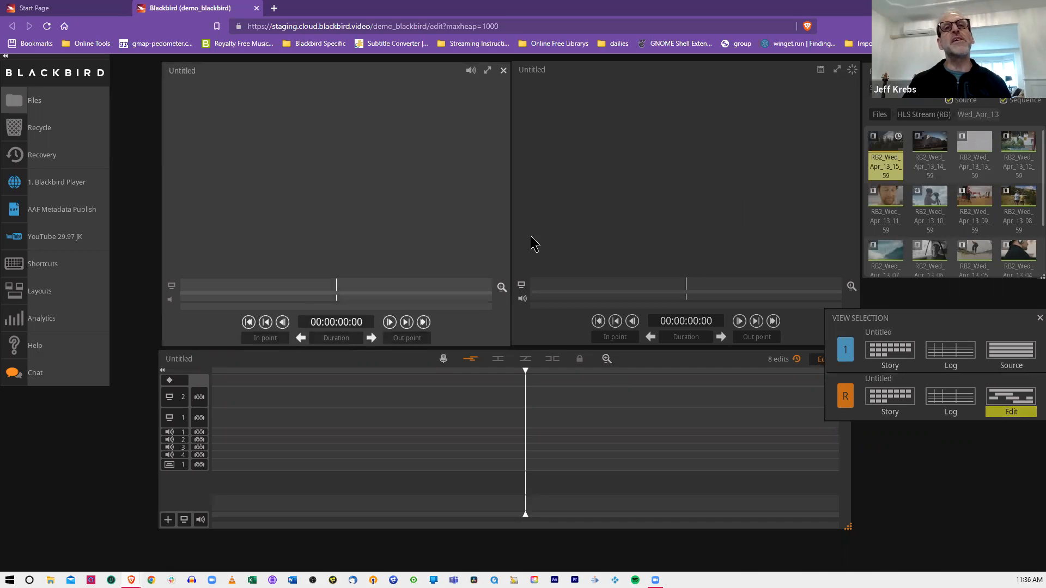
left_click(550, 260)
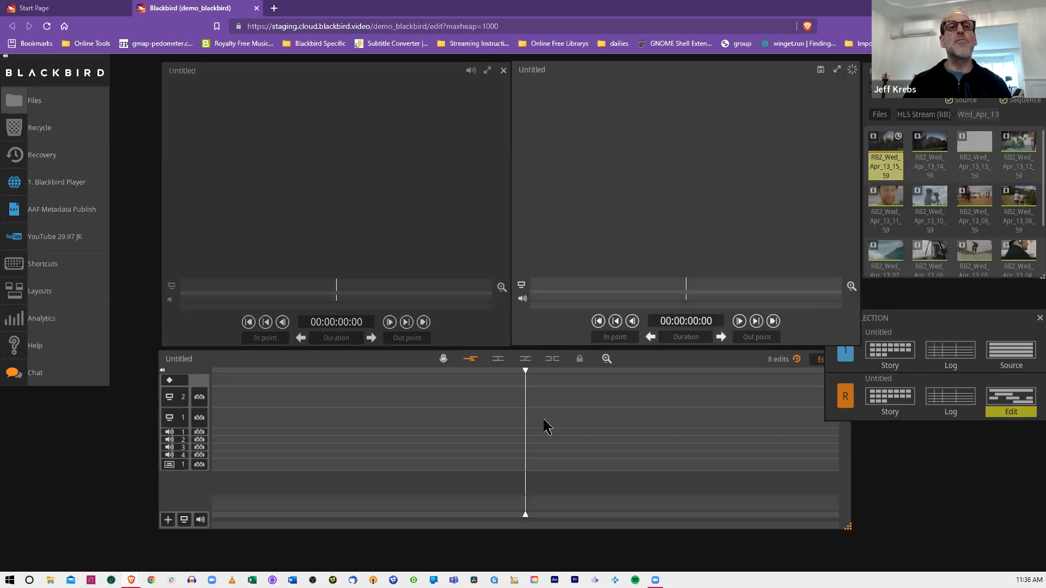
left_click(1022, 320)
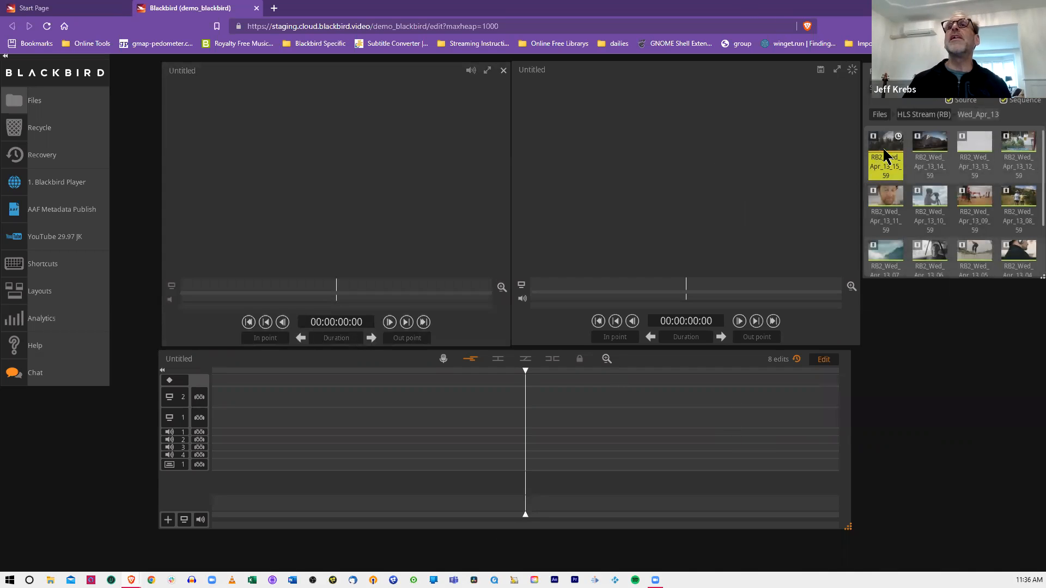
left_click_drag(933, 154, 311, 215)
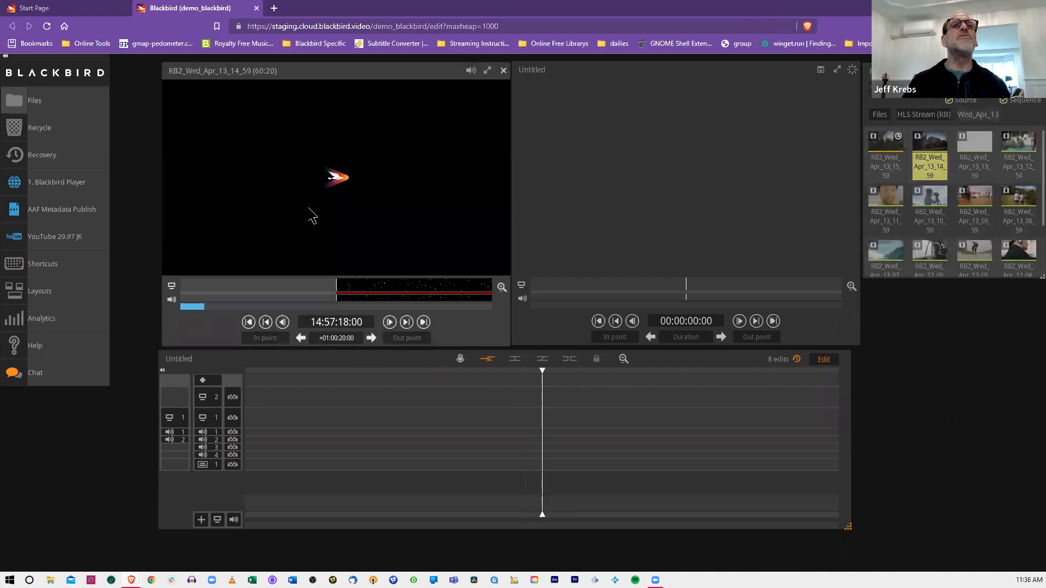
Step: Scrub the source clip along its video navigation bar to about 15:23:24, changing the bar's zoom on the way
left_click(373, 288)
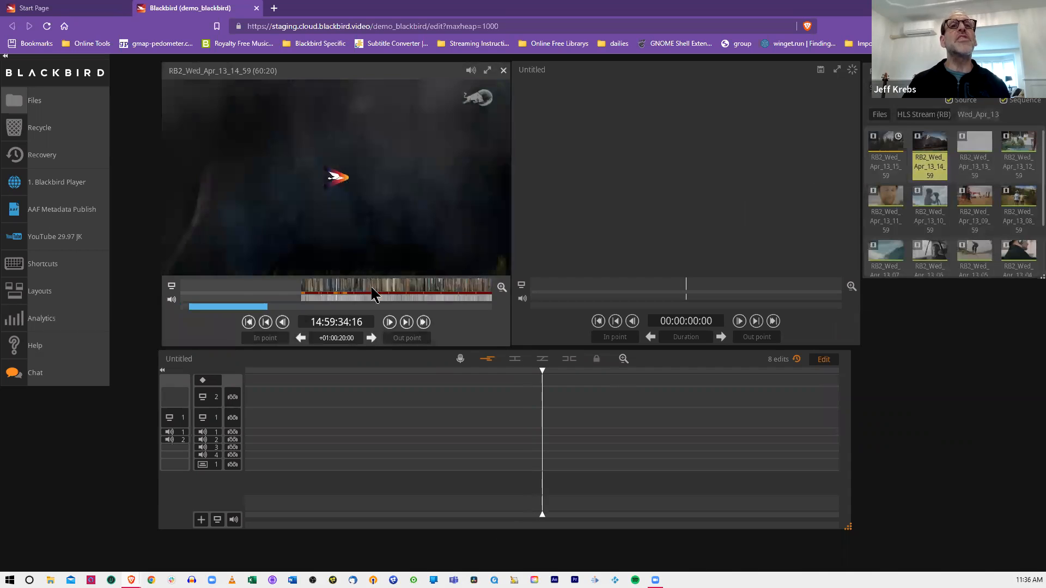
mouse_move(371, 283)
left_mouse_down()
mouse_move(442, 283)
mouse_move(308, 290)
mouse_move(393, 289)
mouse_move(327, 289)
mouse_move(377, 285)
left_mouse_up()
scroll(440, 284, "down", 3)
left_click(429, 284)
scroll(402, 286, "up", 5)
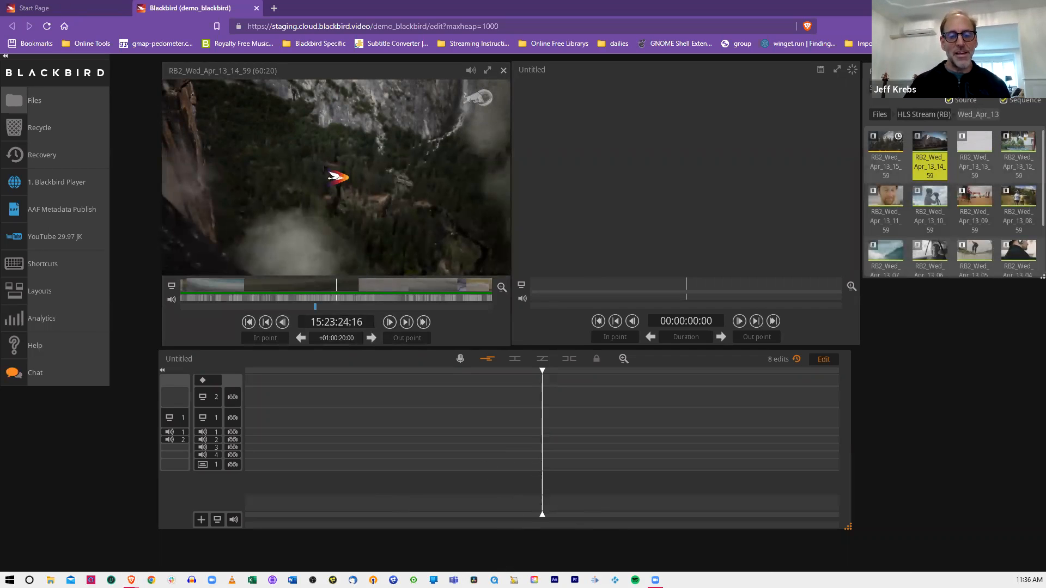
mouse_move(338, 282)
left_mouse_down()
mouse_move(310, 283)
mouse_move(357, 283)
mouse_move(296, 284)
mouse_move(375, 283)
mouse_move(325, 286)
mouse_move(368, 280)
mouse_move(336, 284)
left_mouse_up()
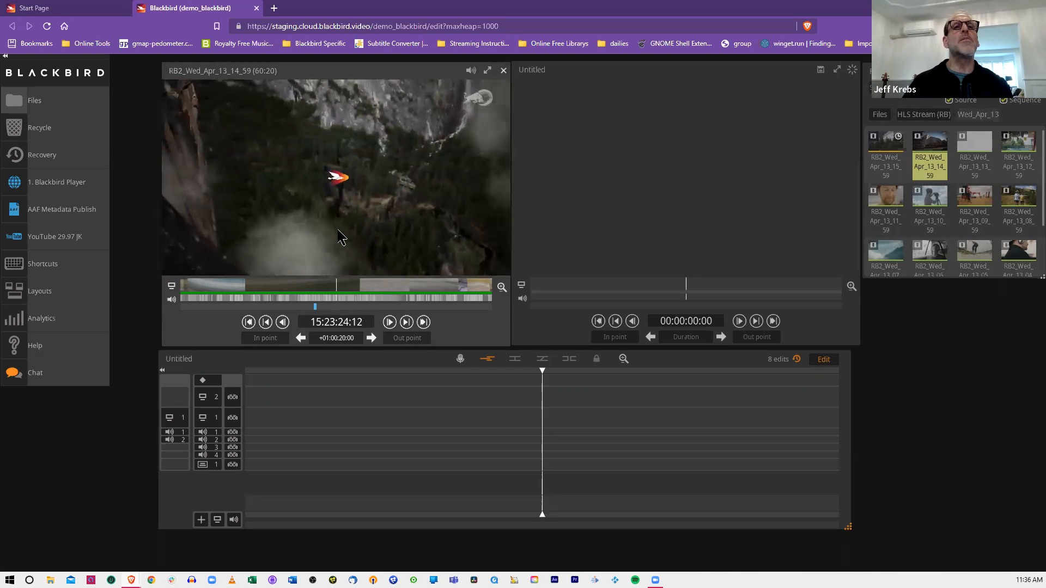
Step: Play the source clip forward, in reverse and at fast forward speed, and stop it at about 15:23:33
key("space")
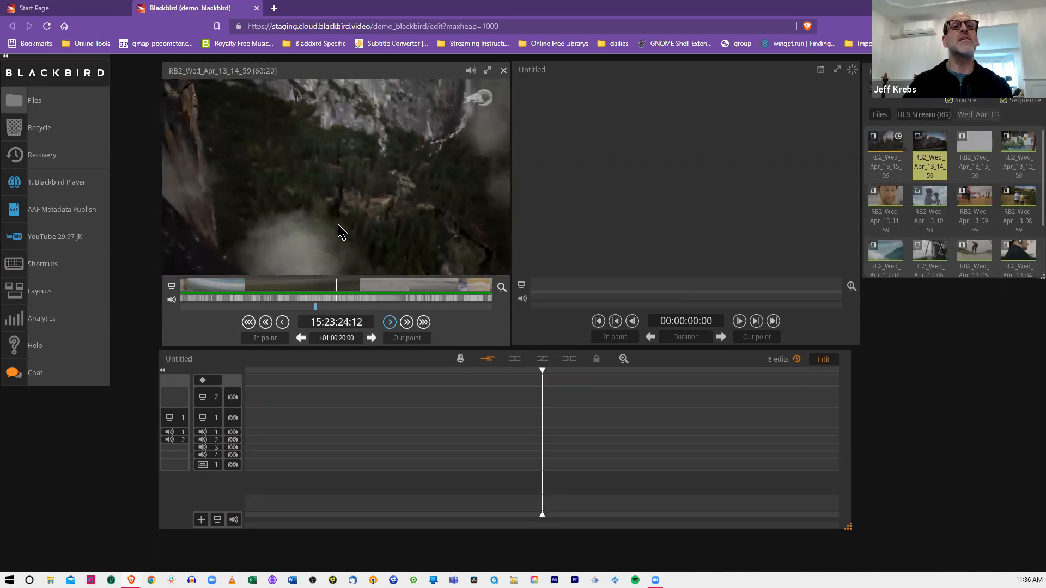
key("space")
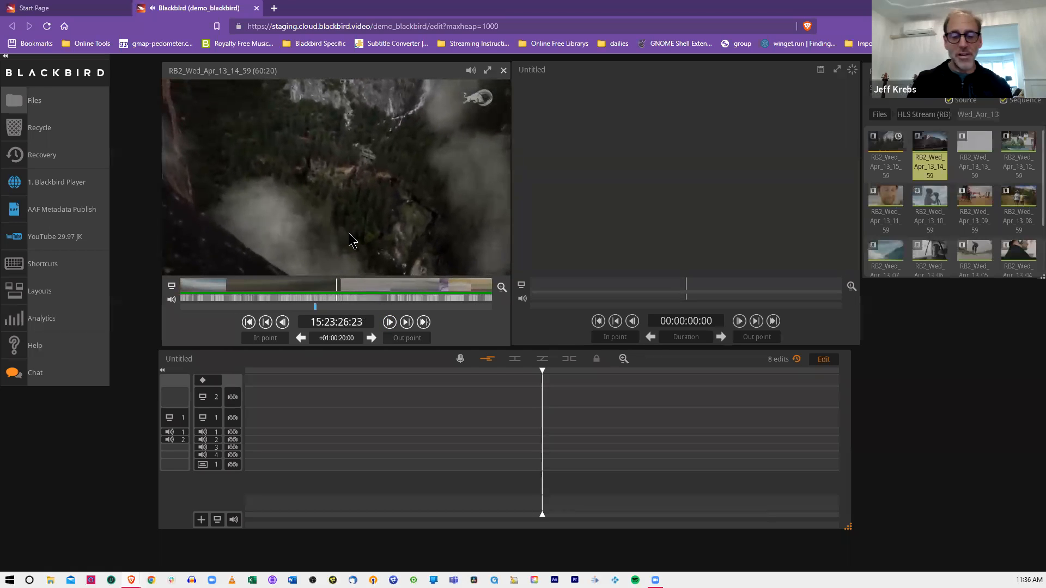
key("j")
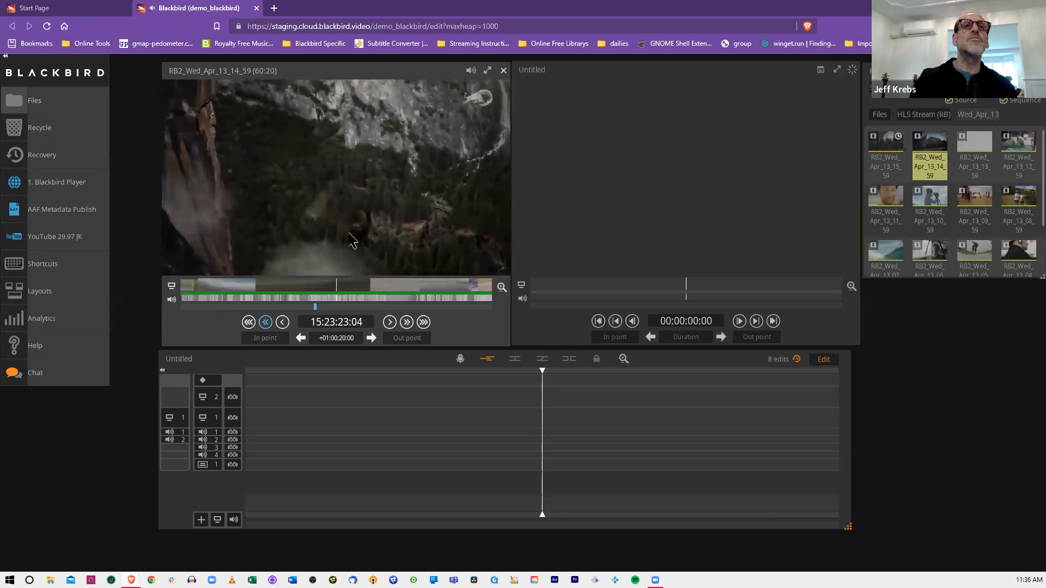
key("k")
key("l")
key("l")
key("l")
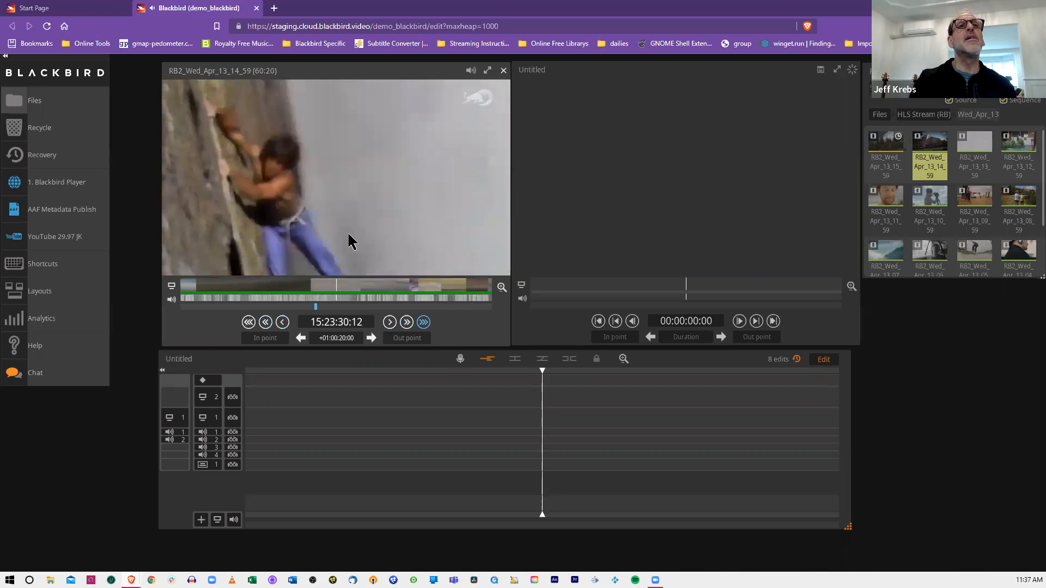
key("k")
key("j")
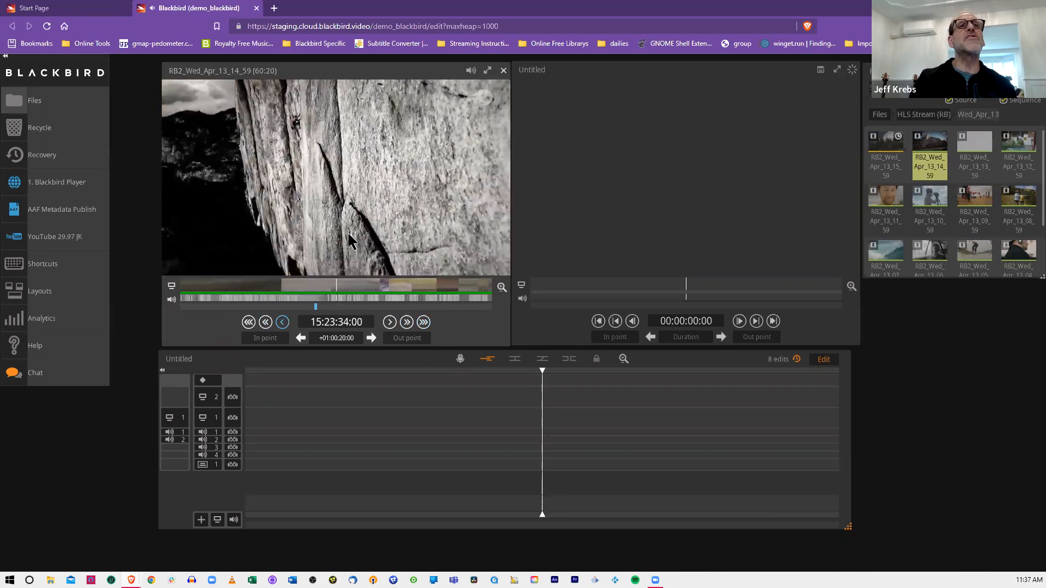
key("k")
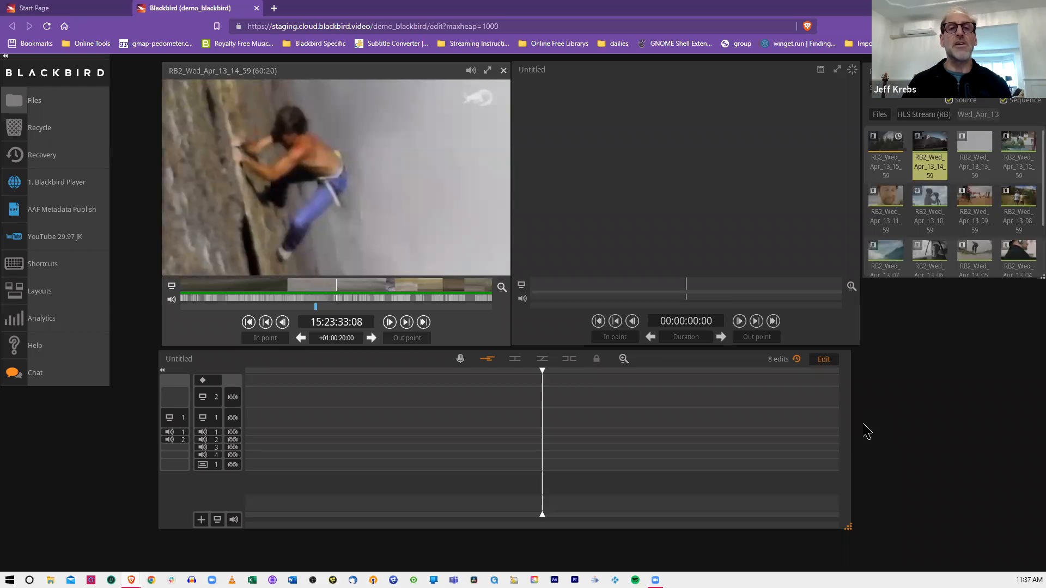
Step: Scrub the source clip along the navigation bar at frame-level and wider zooms, and stop at about 15:23:53
left_click_drag(332, 284, 390, 284)
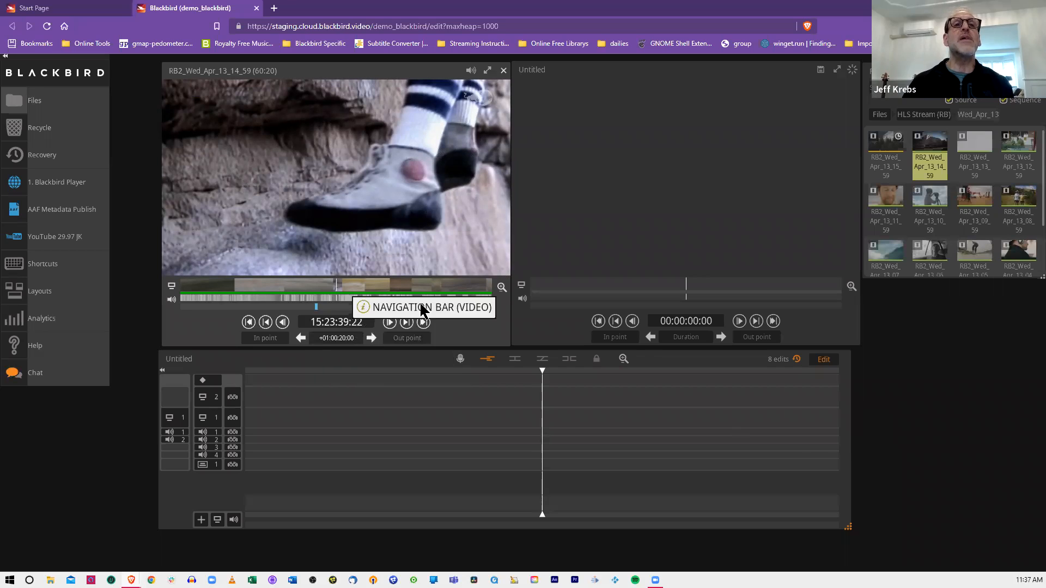
left_click(348, 287)
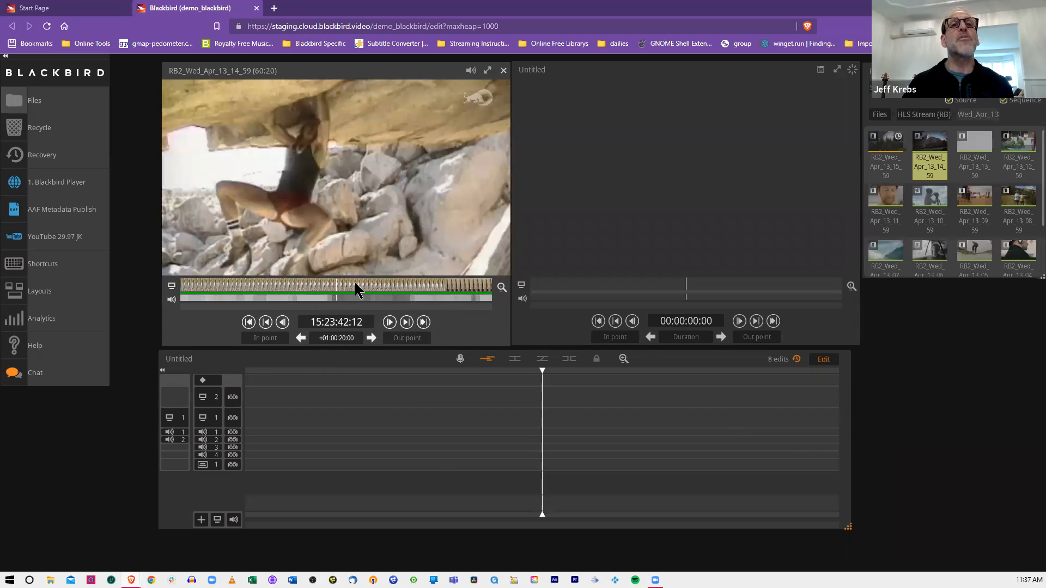
mouse_move(355, 282)
left_mouse_down()
mouse_move(442, 284)
mouse_move(208, 272)
mouse_move(401, 280)
mouse_move(299, 283)
mouse_move(383, 280)
mouse_move(360, 278)
left_mouse_up()
scroll(362, 278, "down", 1)
scroll(358, 282, "up", 2)
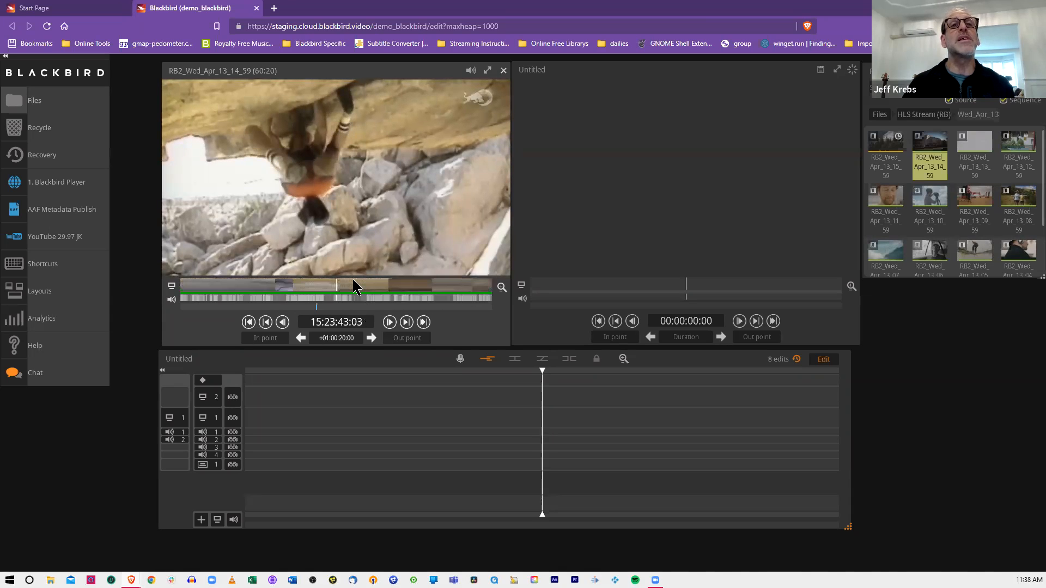
left_click_drag(353, 280, 427, 296)
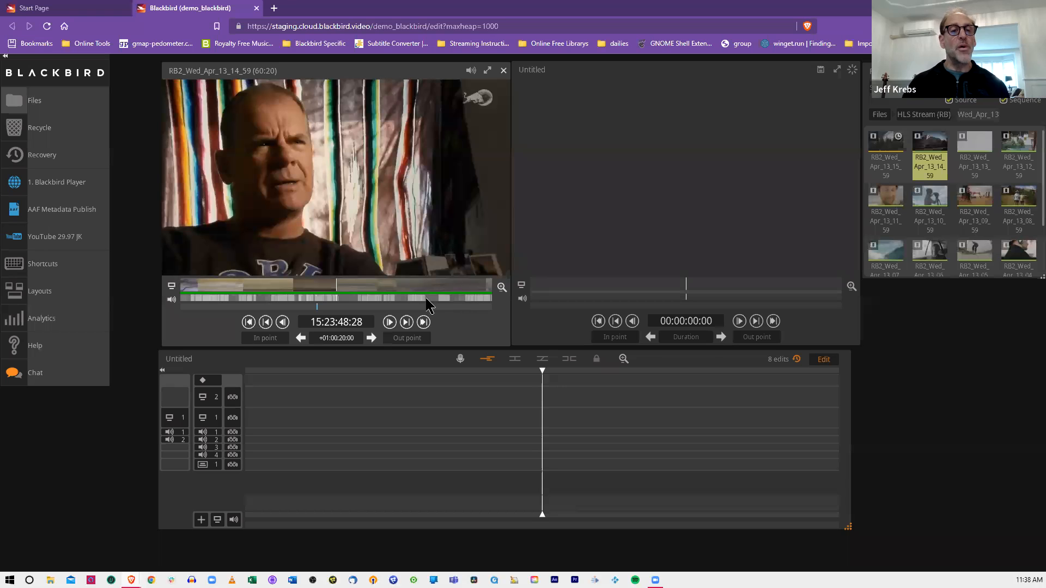
left_click_drag(340, 286, 412, 297)
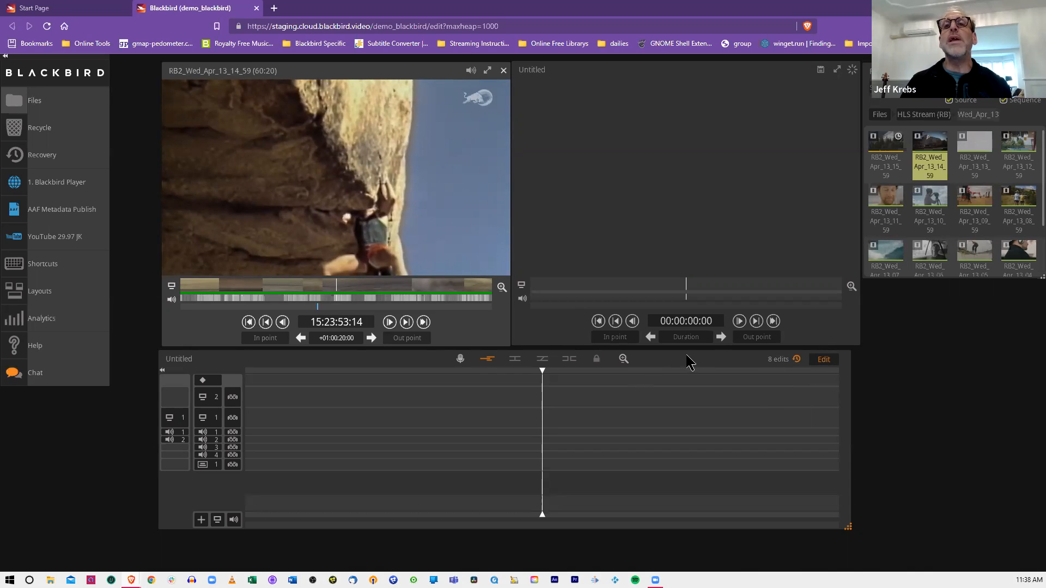
Step: Move the timeline window aside and place the reopened View Selection window next to it
left_click_drag(688, 358, 685, 358)
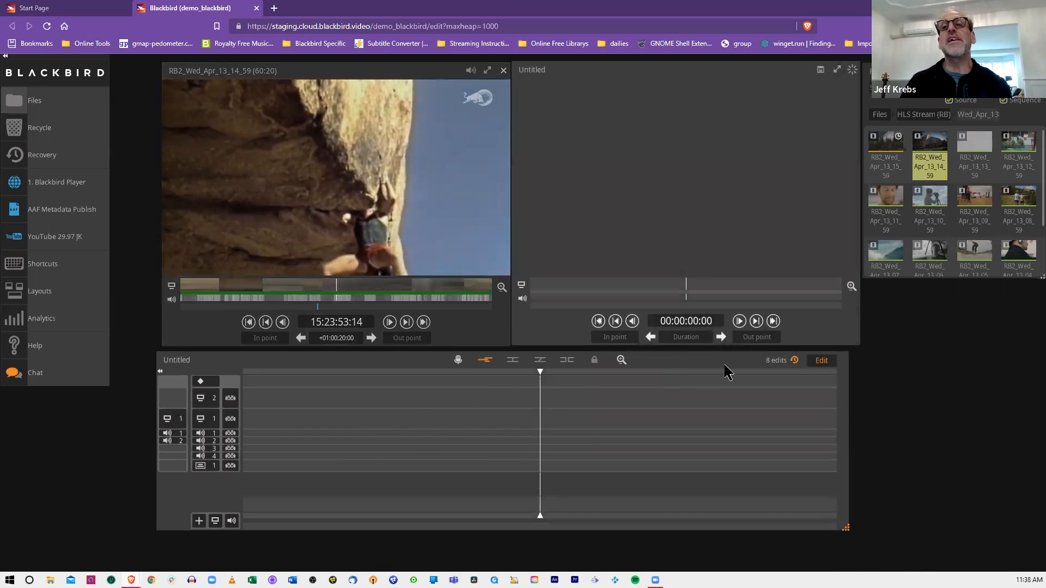
left_click(824, 362)
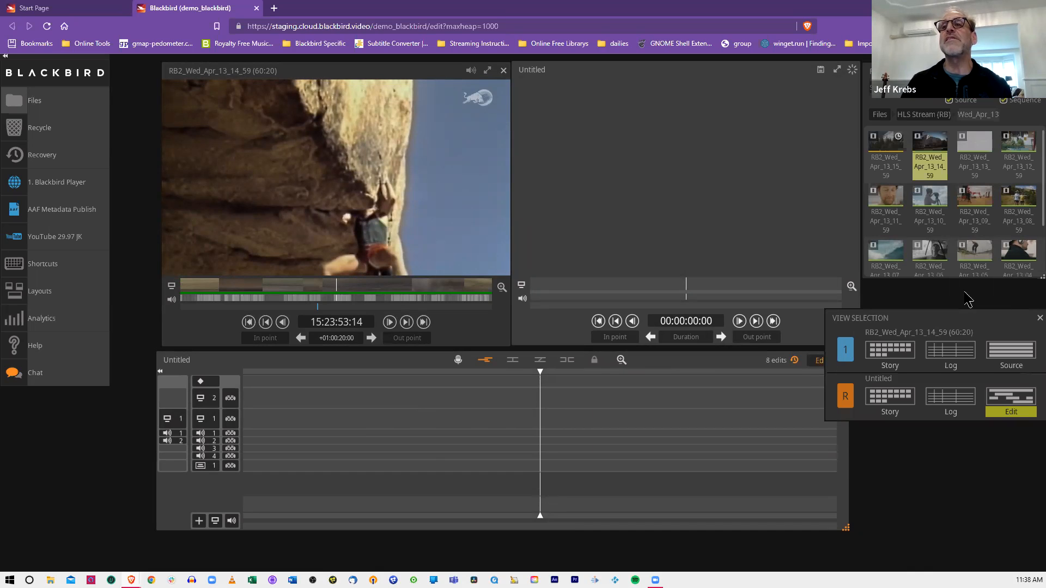
left_click_drag(679, 360, 645, 359)
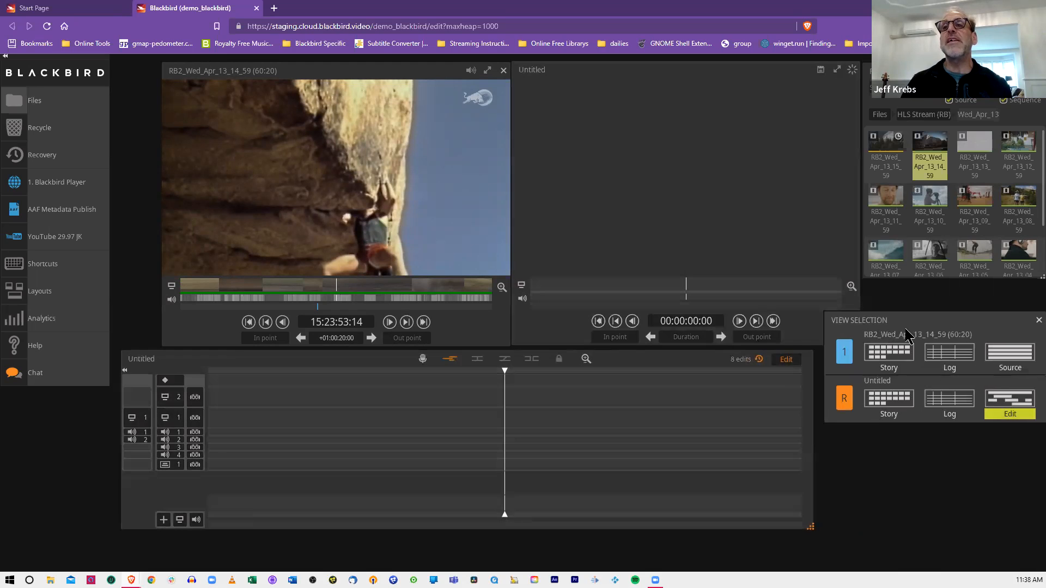
left_click_drag(905, 328, 900, 354)
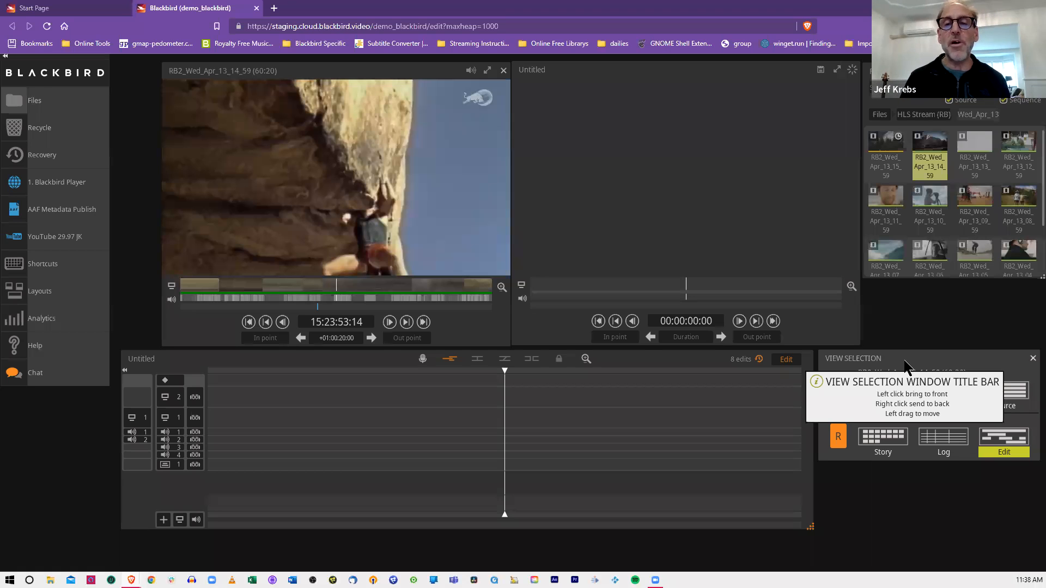
Step: Examine the loaded source clip in its Story, Log and Source views
left_click(897, 399)
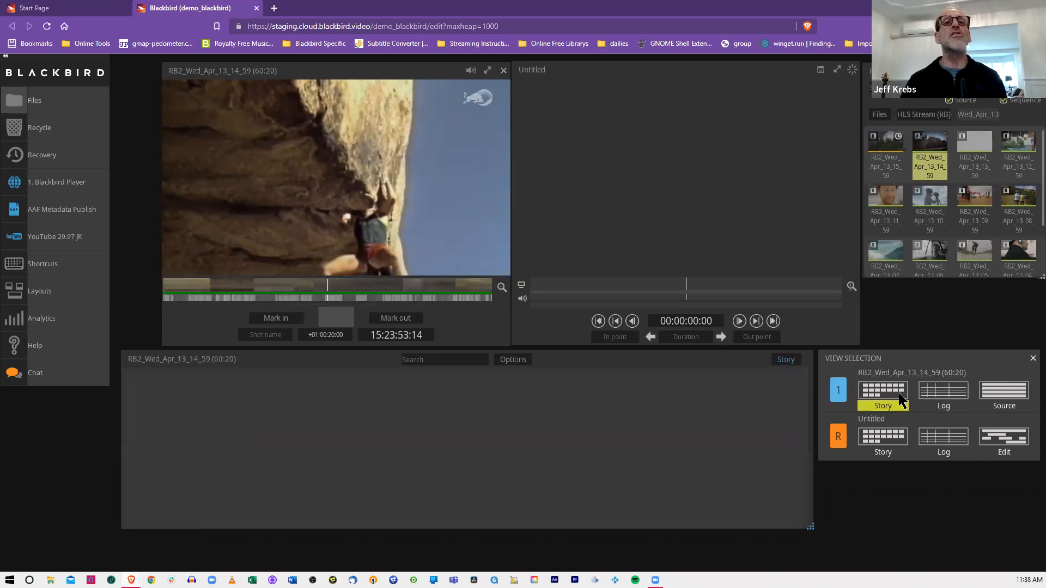
left_click(933, 400)
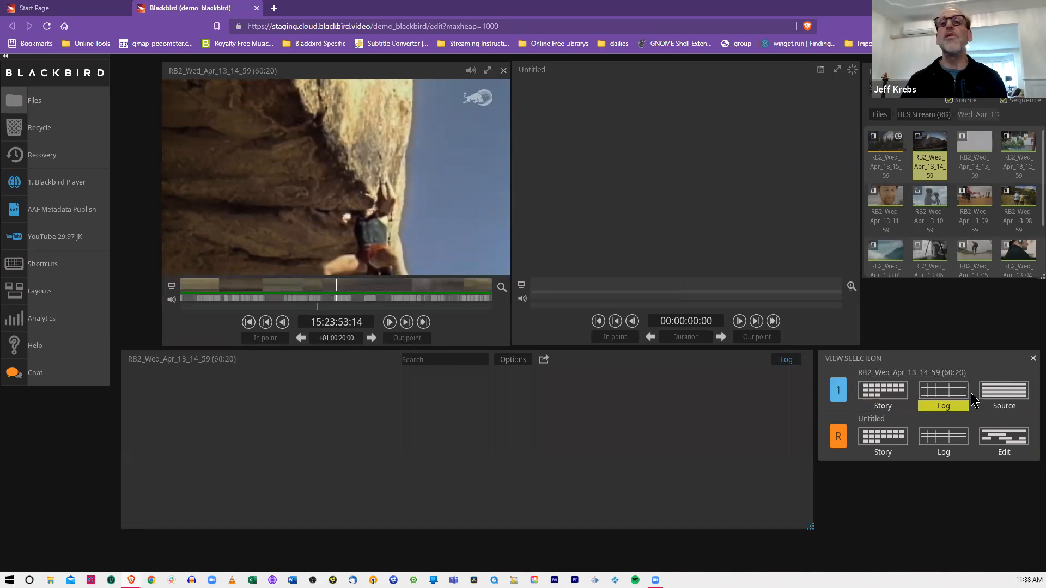
left_click(990, 398)
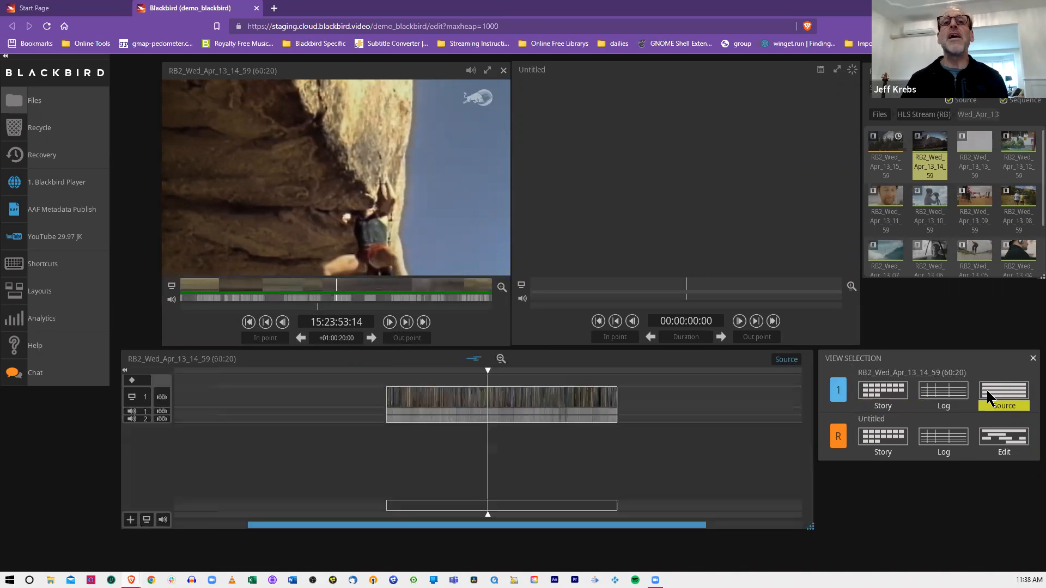
Step: Examine the untitled sequence in its Story and Log views, return to Edit view and close View Selection
left_click(884, 442)
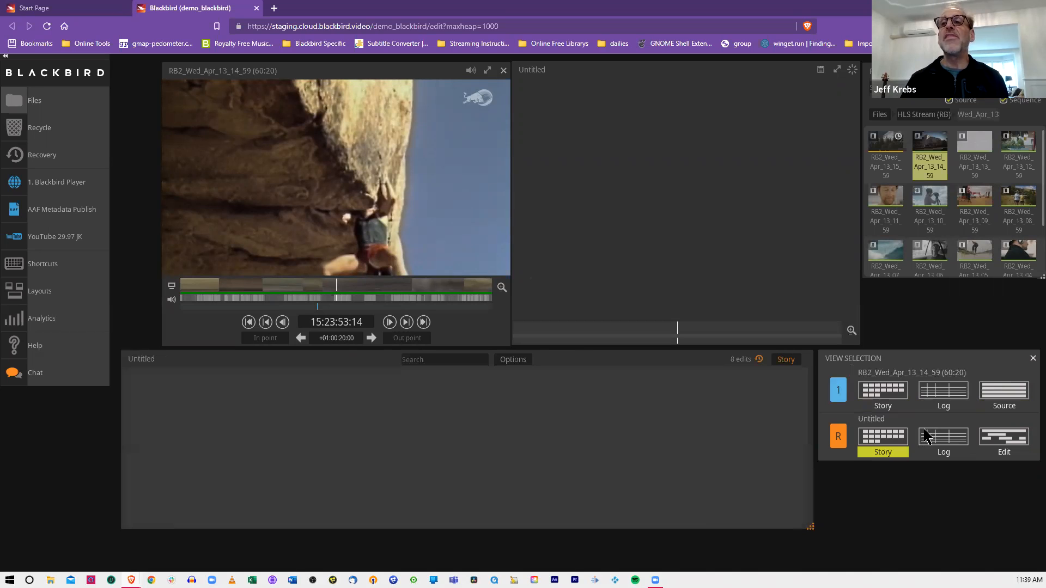
left_click(937, 444)
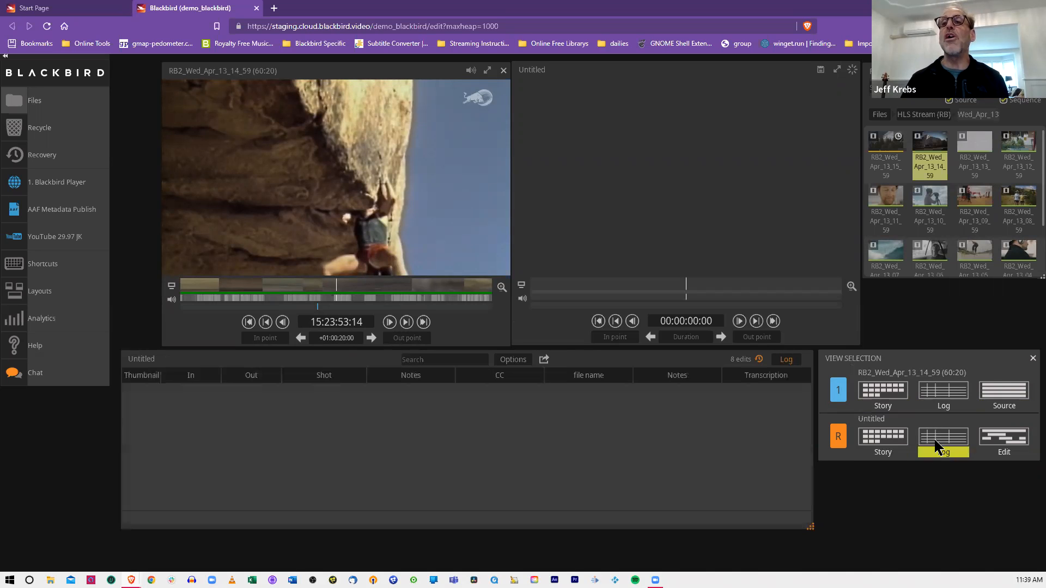
left_click(888, 446)
left_click(1008, 441)
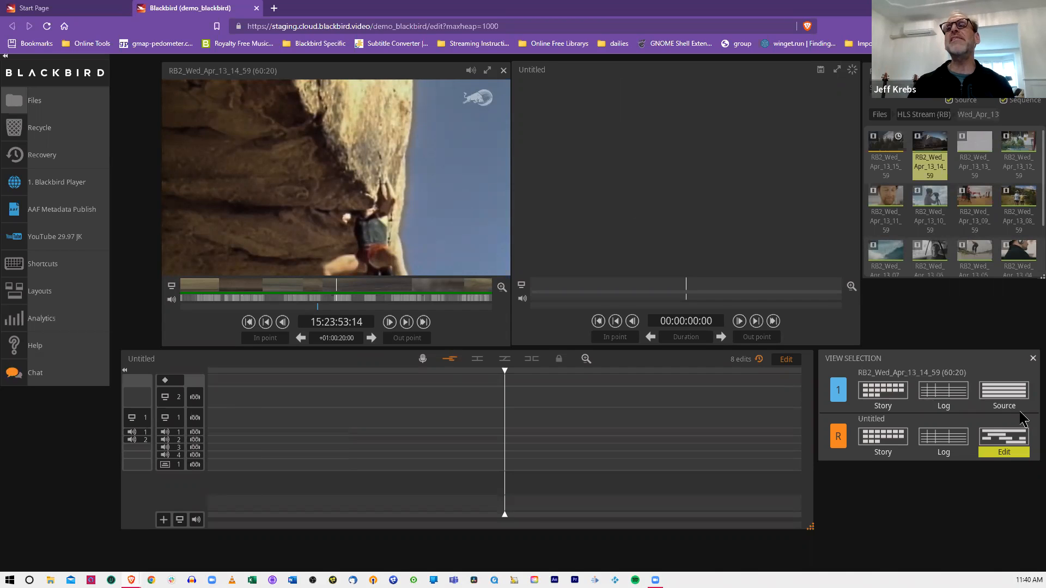
left_click(1033, 358)
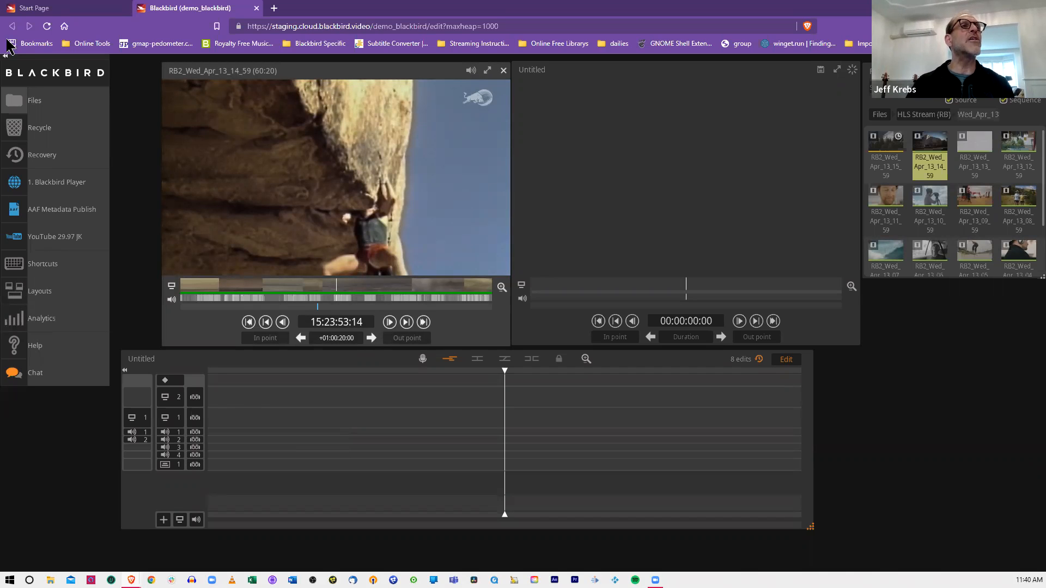
Step: Change the workspace to the 180p No Toolbar layout
left_click(5, 56)
left_click(5, 56)
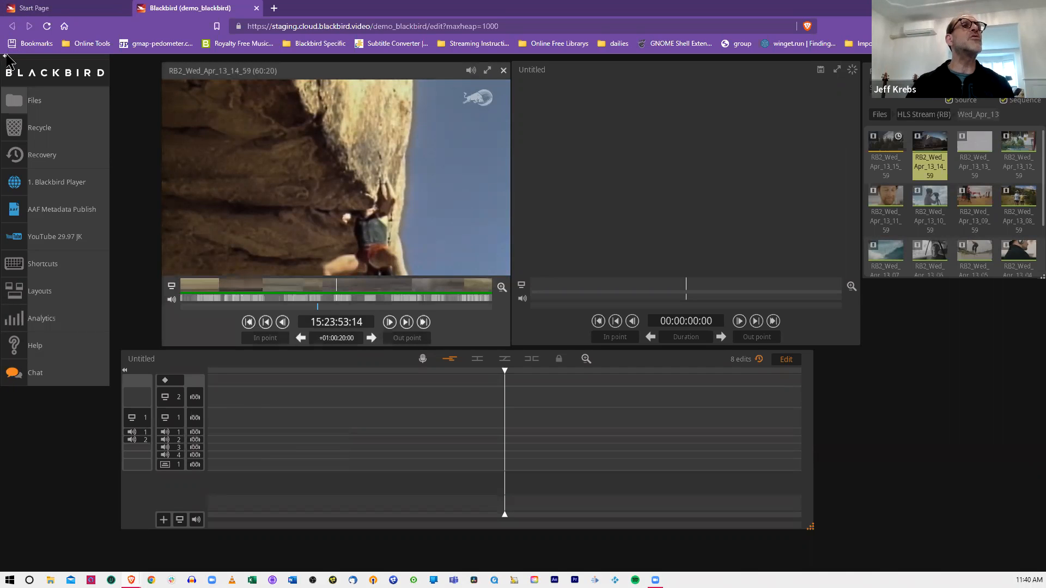
left_click(16, 291)
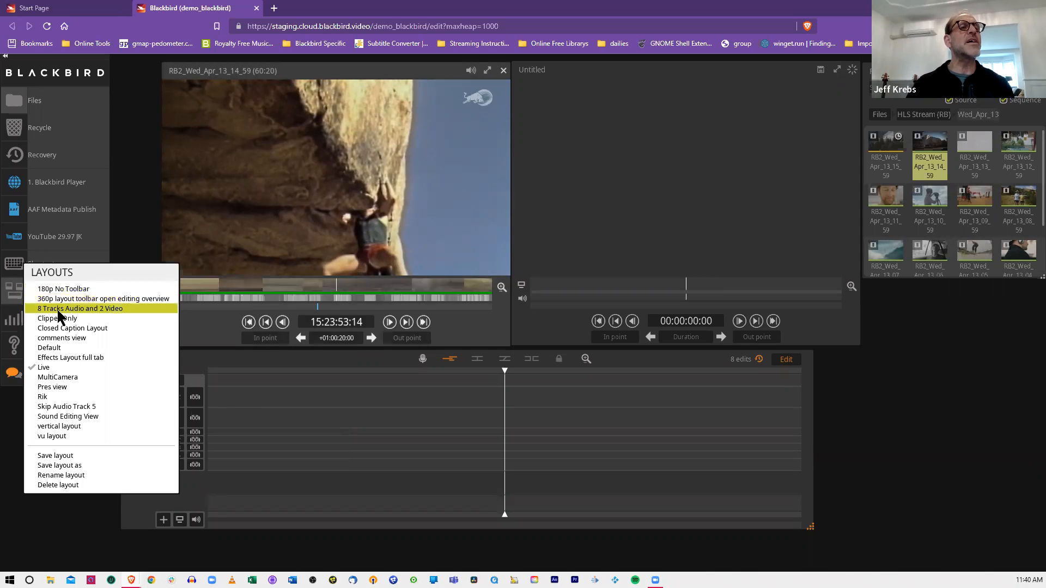
left_click(102, 290)
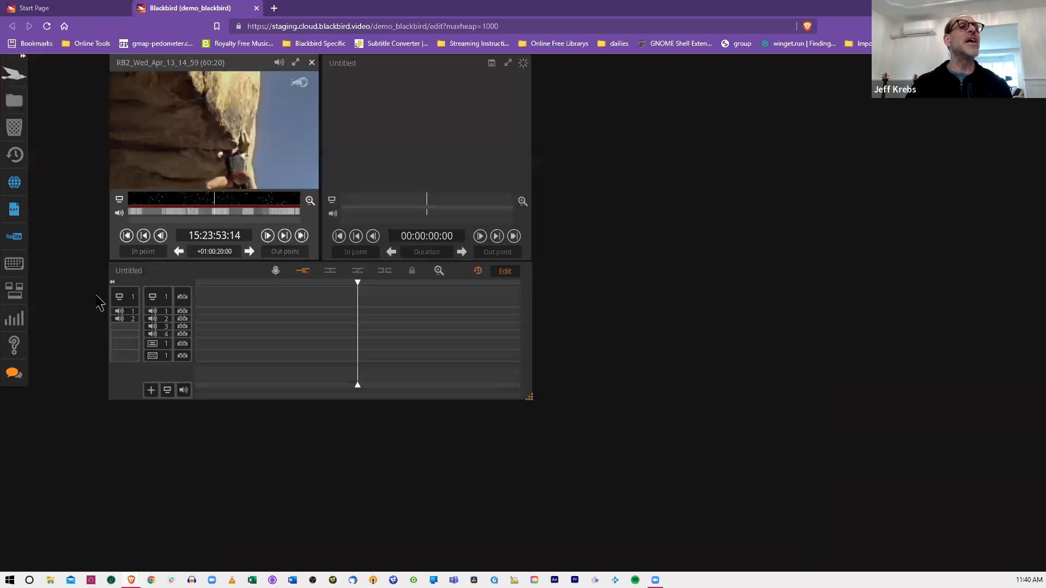
Step: Apply the 360p layout toolbar open editing overview, followed by the 8 Tracks Audio and 2 Video layout
left_click(19, 294)
left_click(16, 299)
left_click(12, 301)
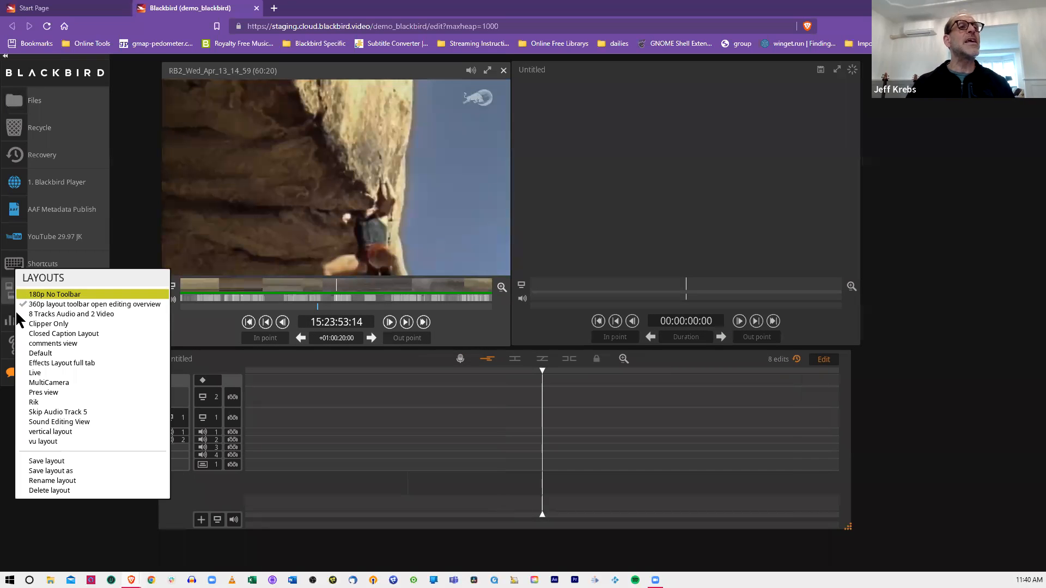
left_click(23, 311)
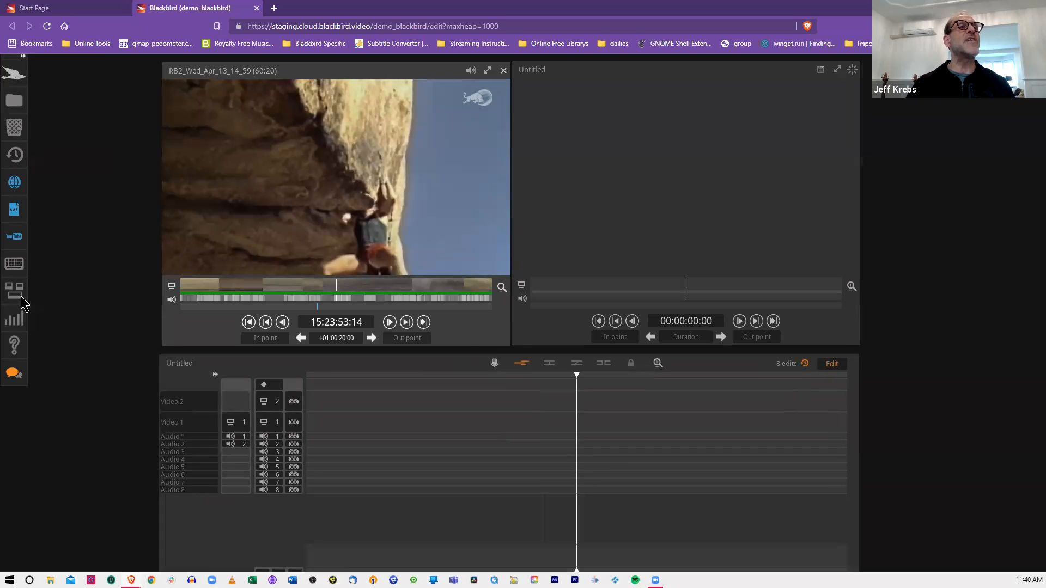
Step: Switch the workspace to the Effects Layout full tab layout
left_click(19, 294)
left_click(62, 359)
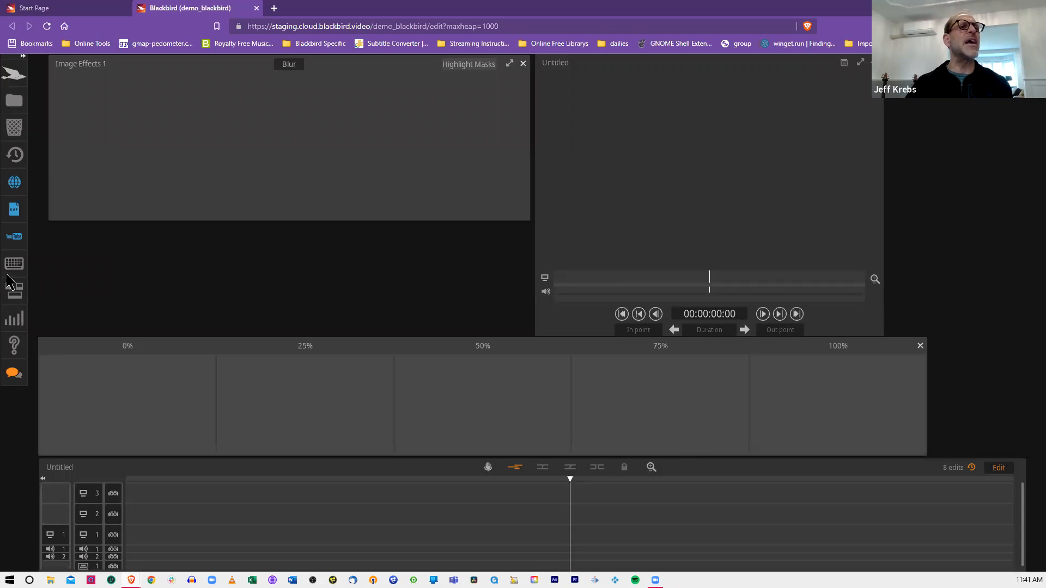
Step: Apply the Live workspace layout, followed by the vertical layout
left_click(18, 290)
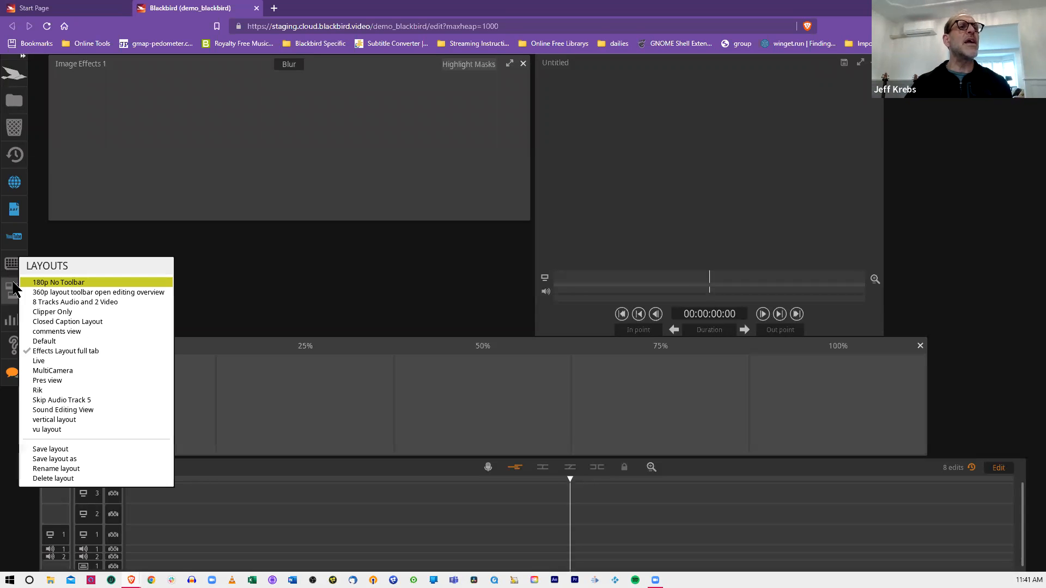
left_click(42, 361)
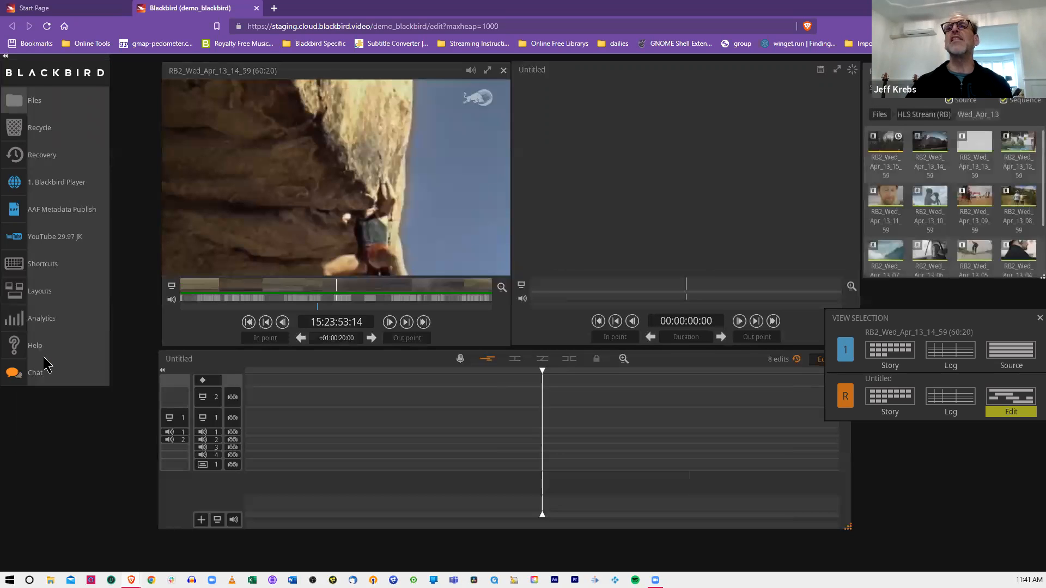
left_click(17, 292)
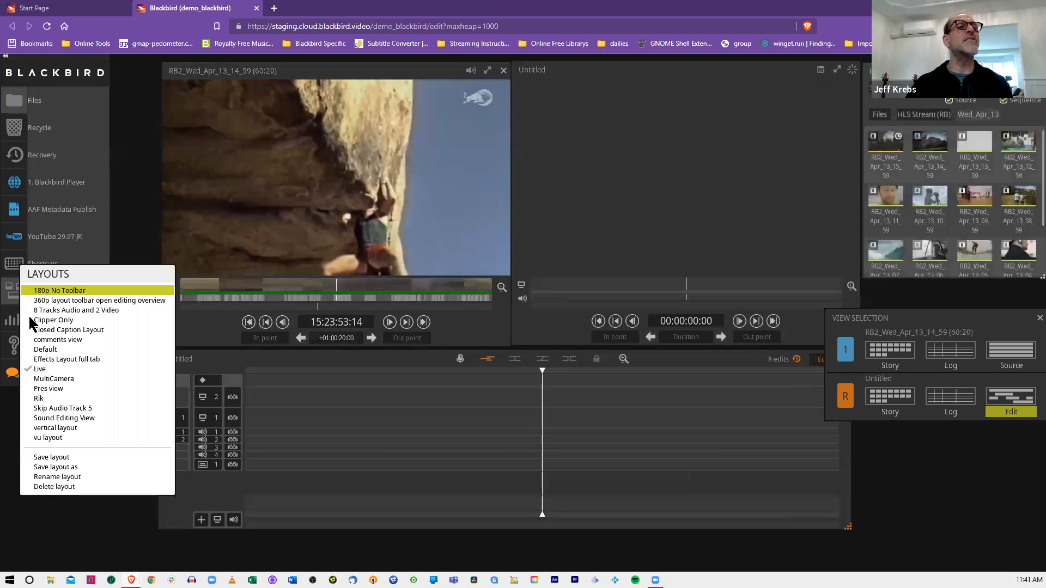
left_click(54, 439)
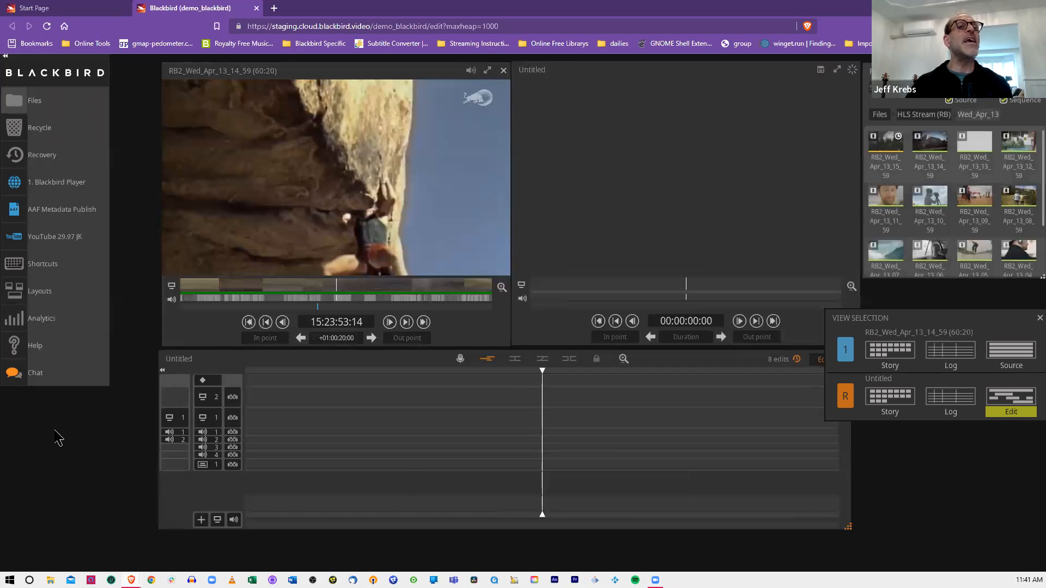
Step: Switch the workspace to the Pres view layout and move the Files window up until its contents are fully in view
left_click(21, 294)
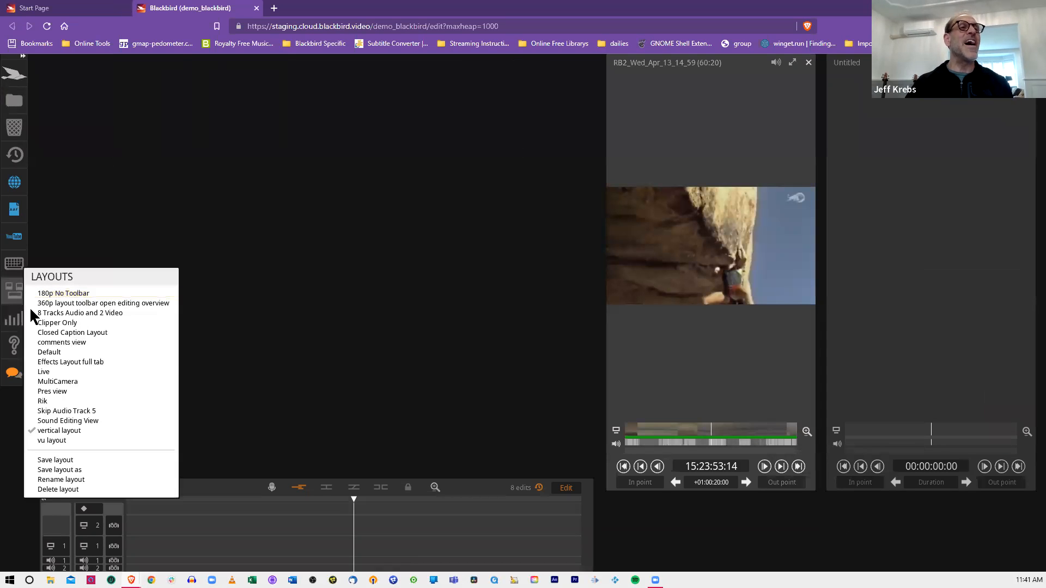
left_click(46, 391)
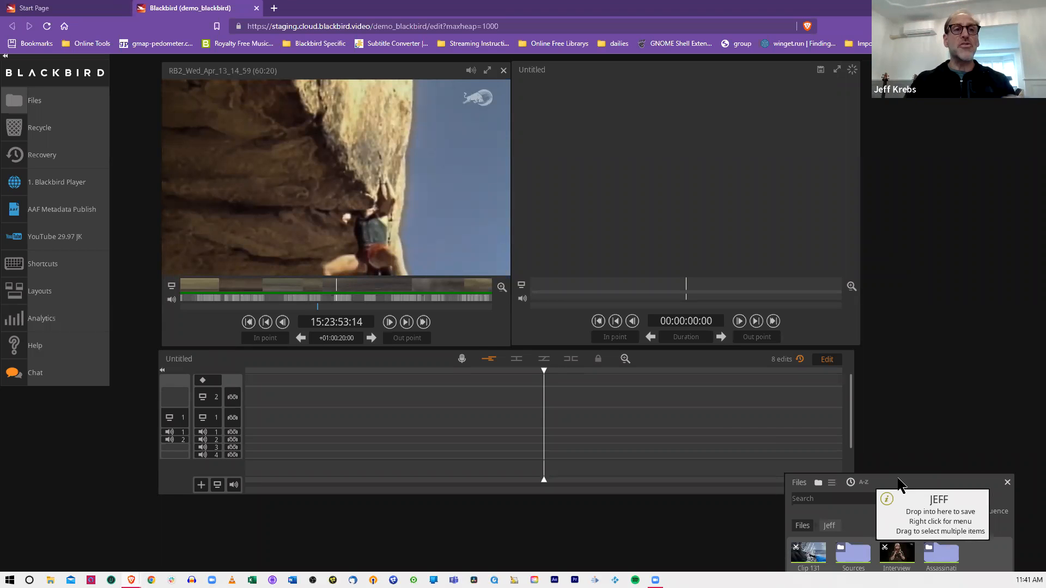
left_click_drag(905, 477, 926, 390)
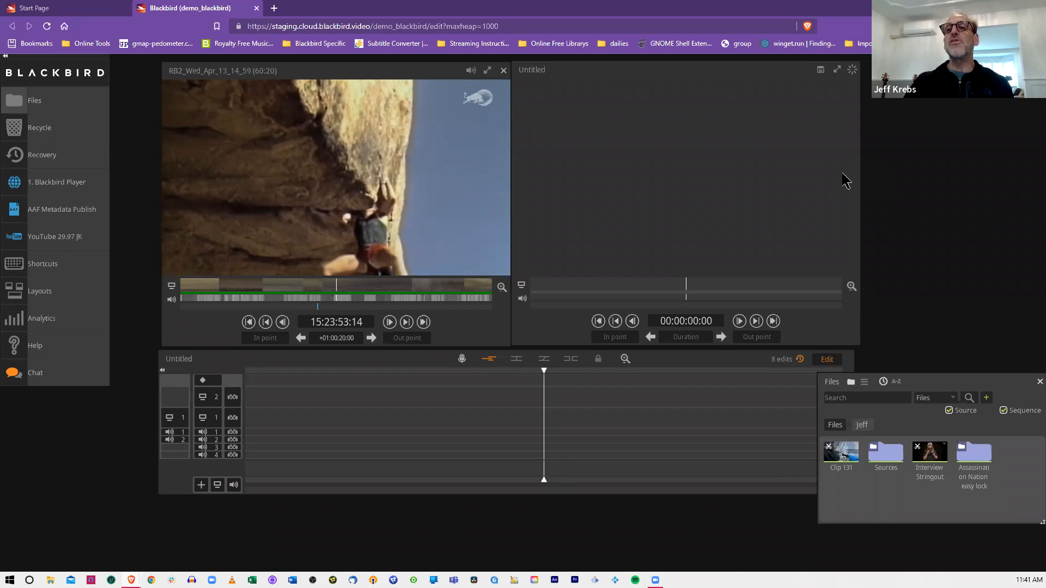
Step: Open the Sources folder and load the clip RB2_Tue_Apr_12_09_59 into the source player
left_click(883, 454)
double_click(882, 455)
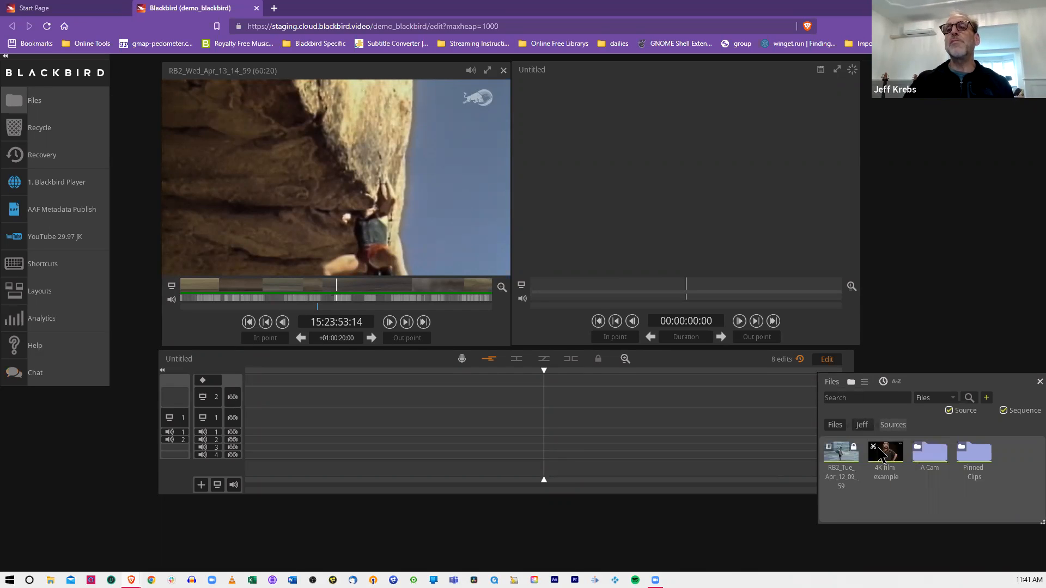
left_click_drag(827, 456, 378, 145)
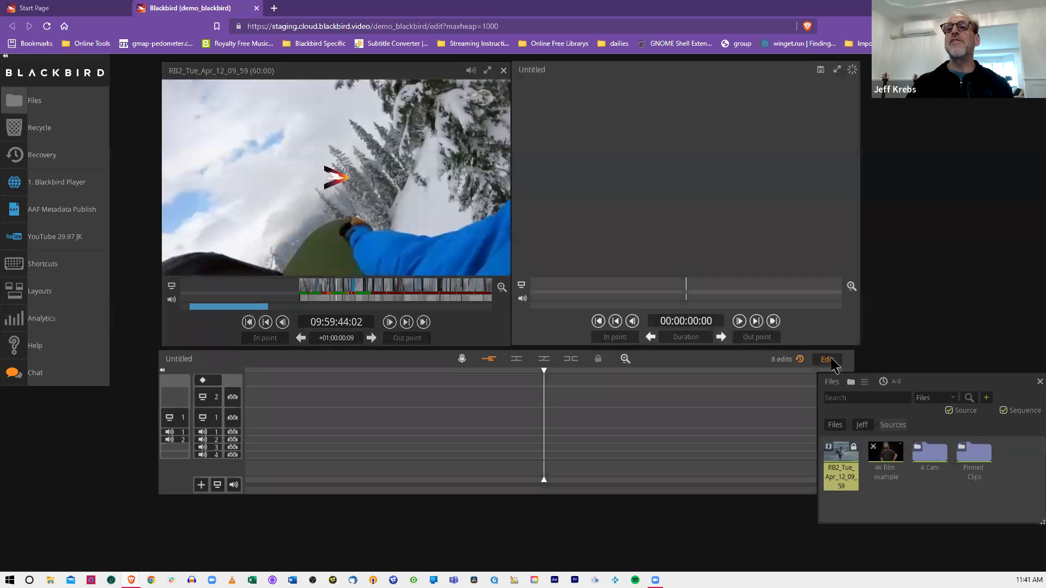
Step: Show the loaded source clip in Story view and then in Log view, and enlarge the log window to fit more rows
left_click(837, 359)
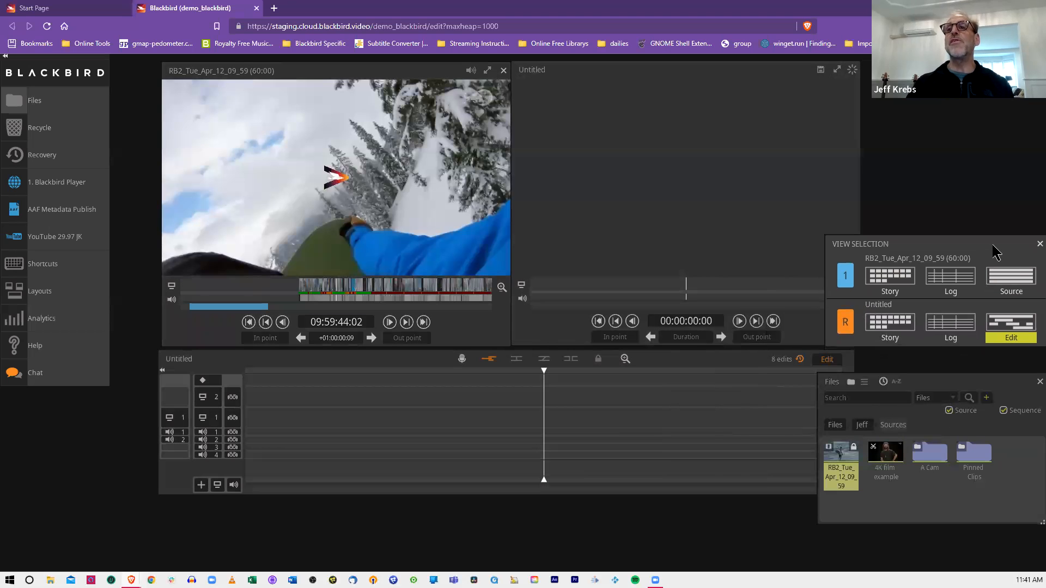
left_click(901, 283)
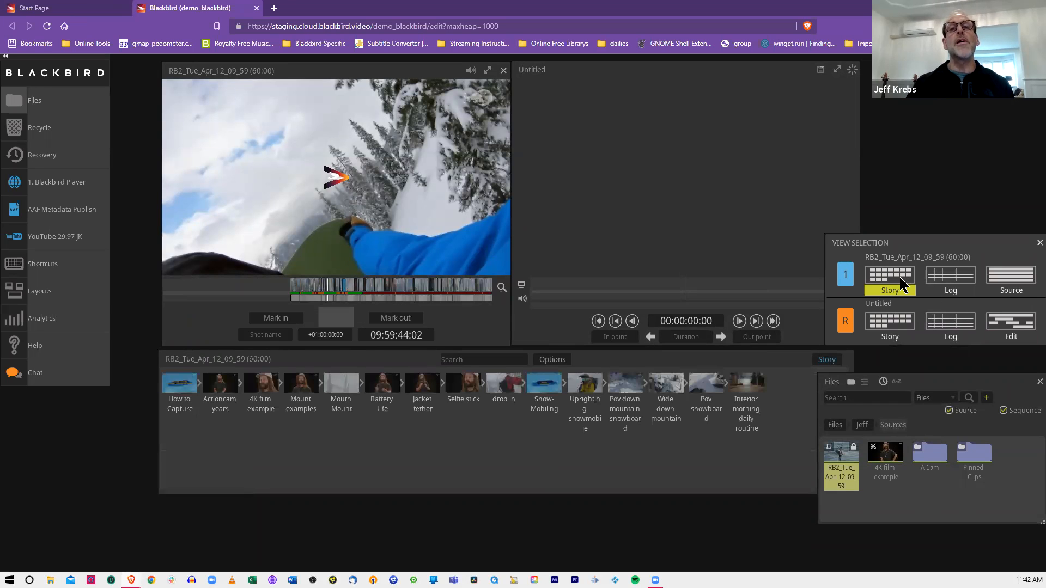
left_click(944, 287)
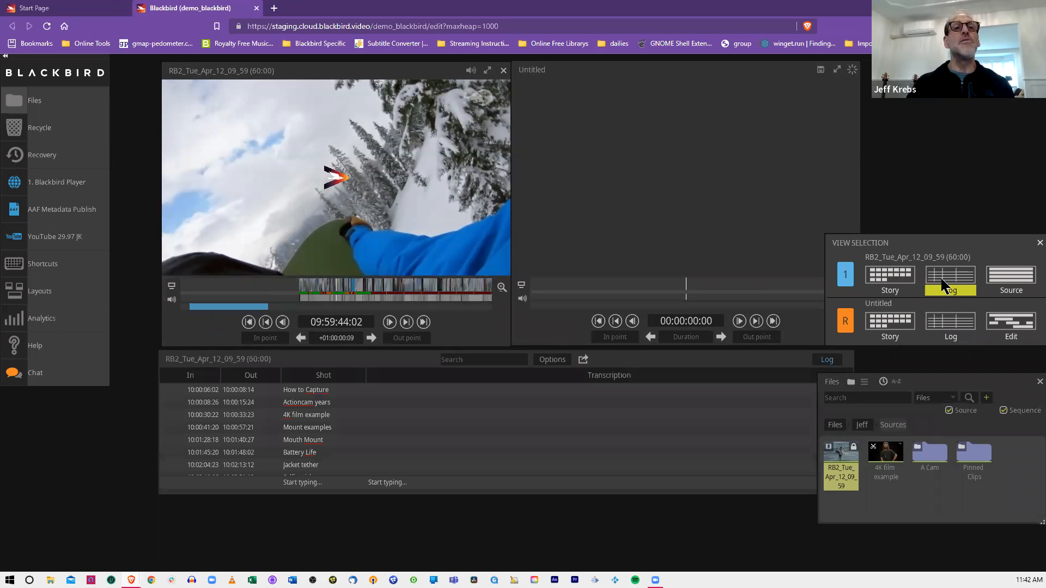
left_click(756, 364)
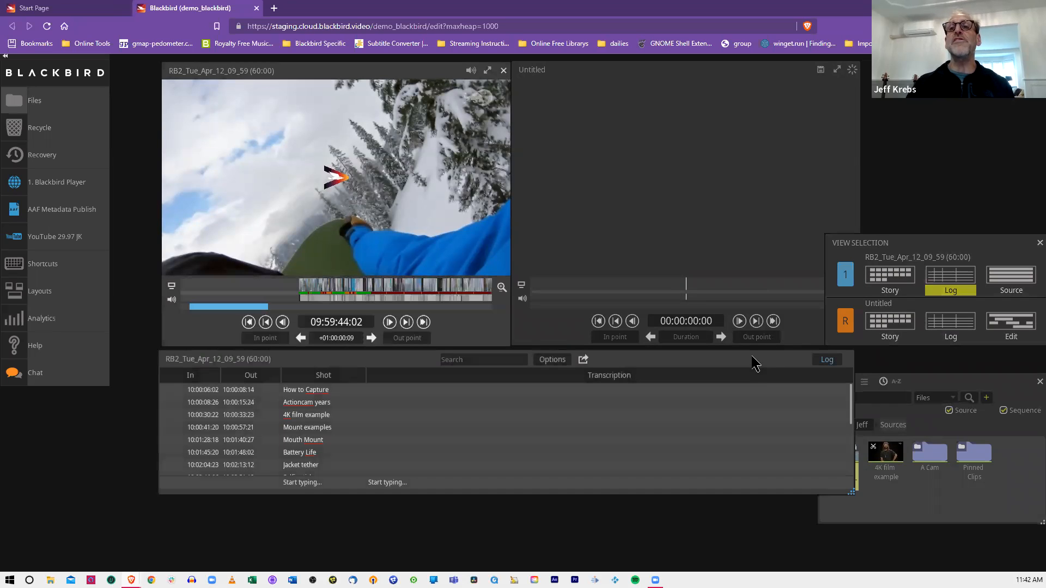
left_click_drag(851, 494, 848, 564)
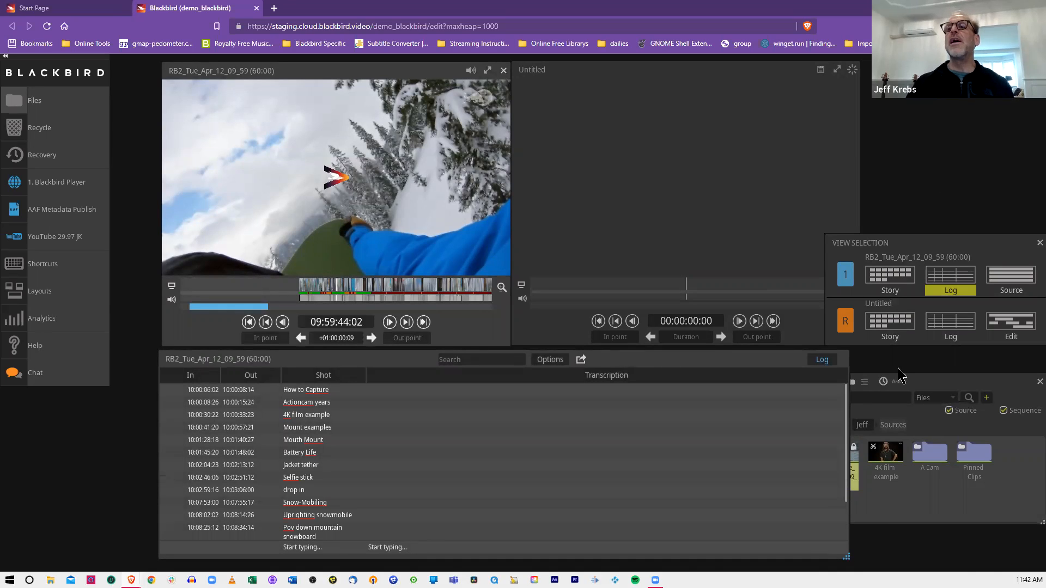
Step: Display the clip's timeline in Source view and jump between its Show start and show end markers, finishing at Show start
left_click(1003, 292)
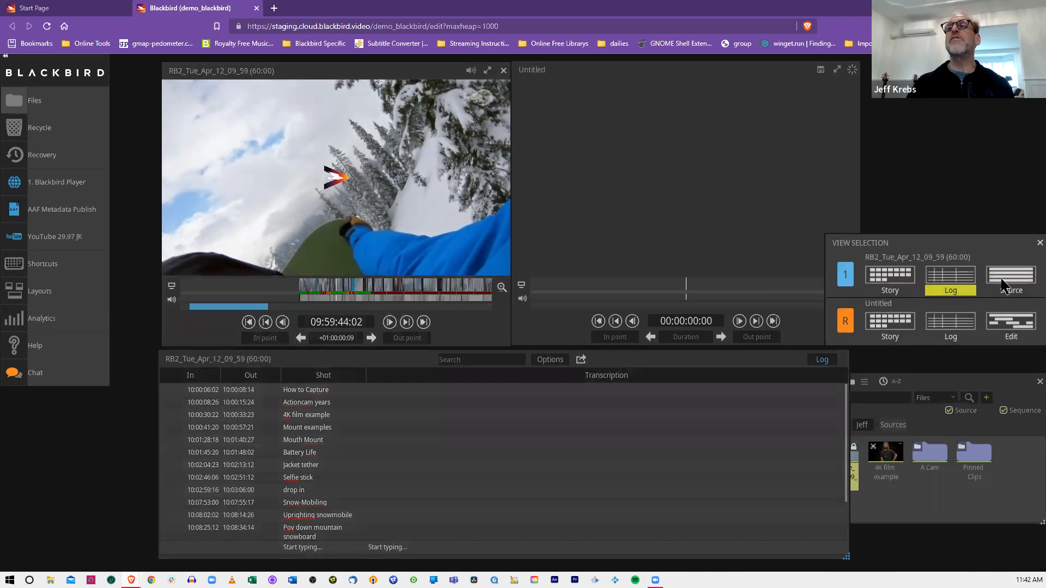
scroll(566, 392, "up", 5)
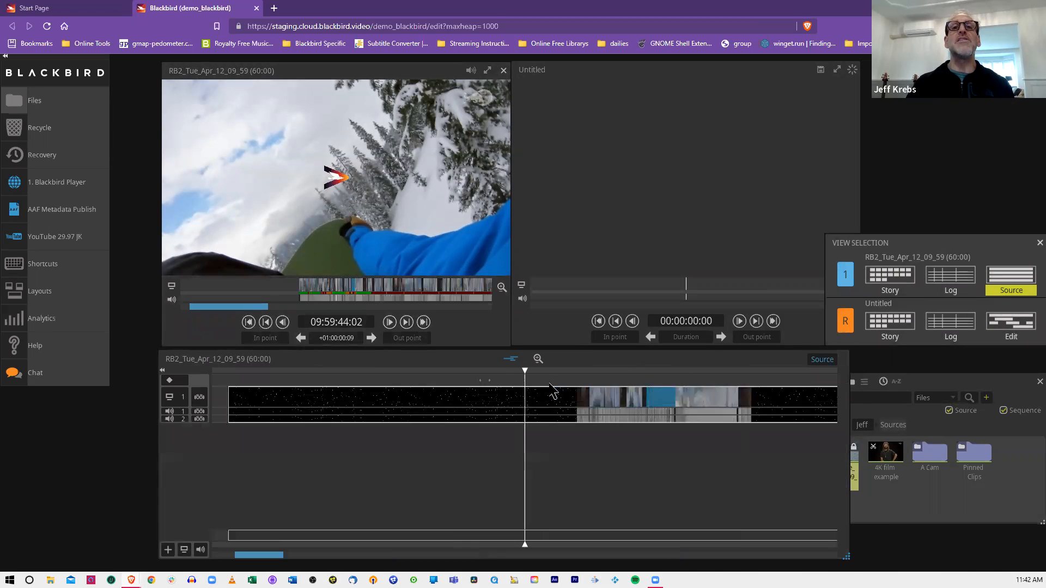
left_click(479, 383)
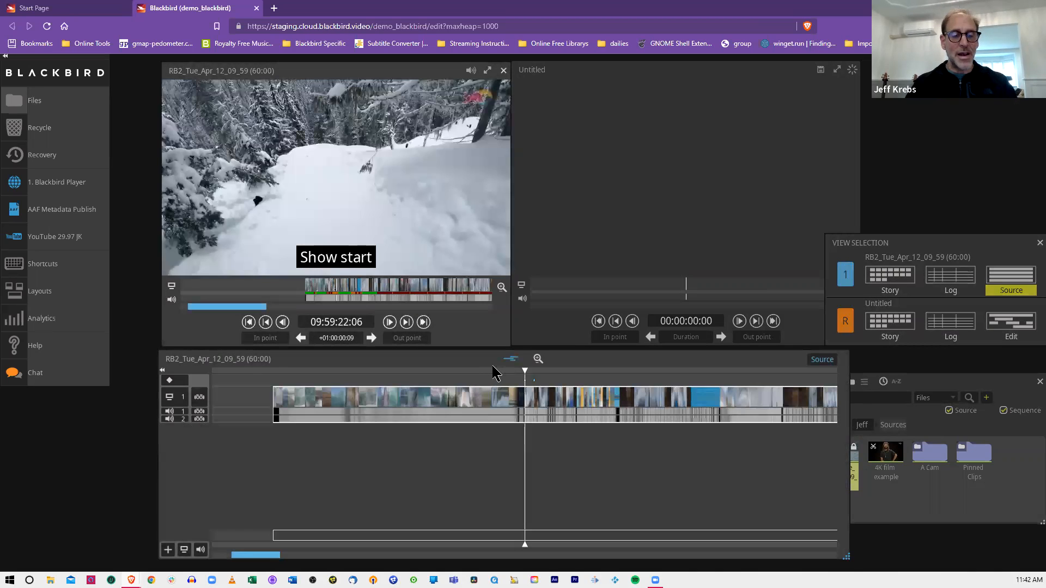
key("Down")
key("Down")
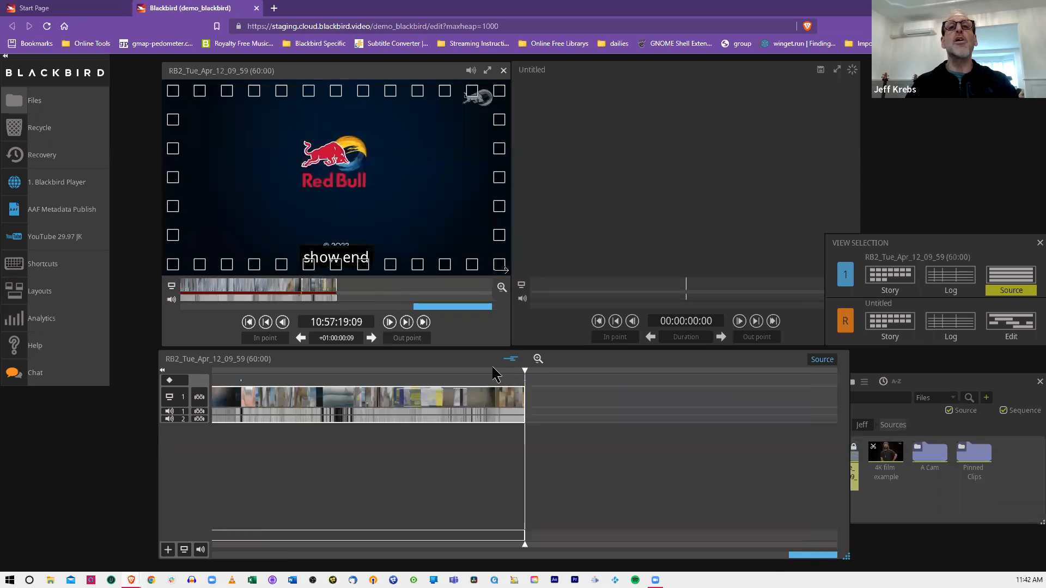
key("Up")
key("Up")
key("Up")
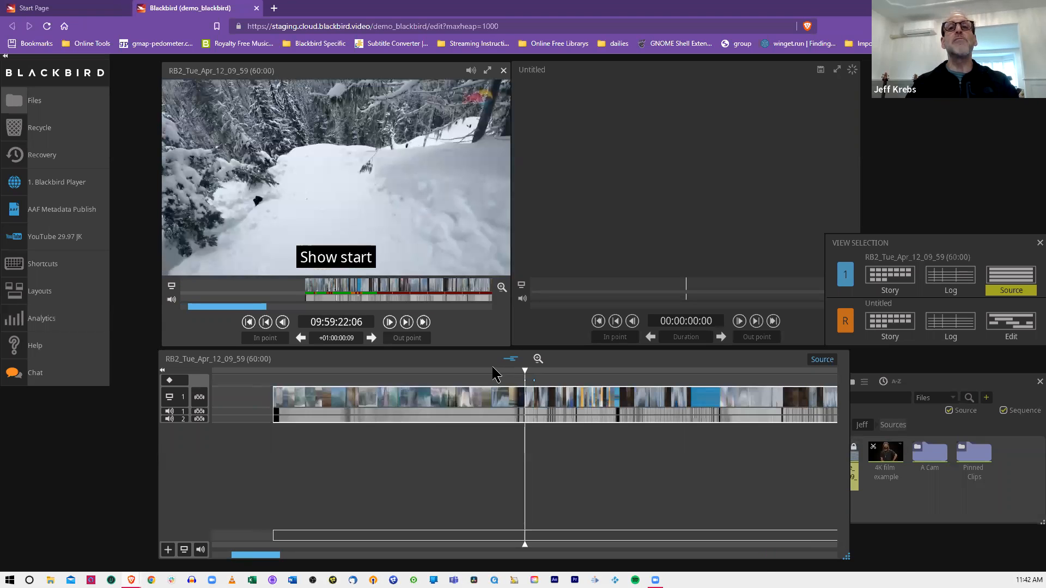
scroll(591, 383, "down", 1)
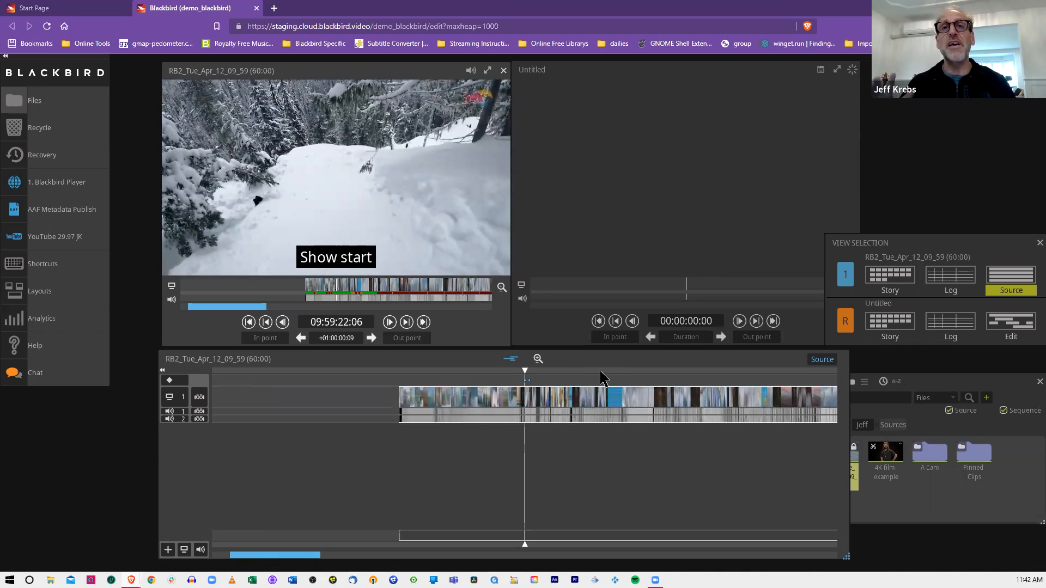
Step: Add a marker named "here is a new marker" at 09:59:37:20 on the source timeline, and move the playhead back near the Show start marker
left_click(543, 379)
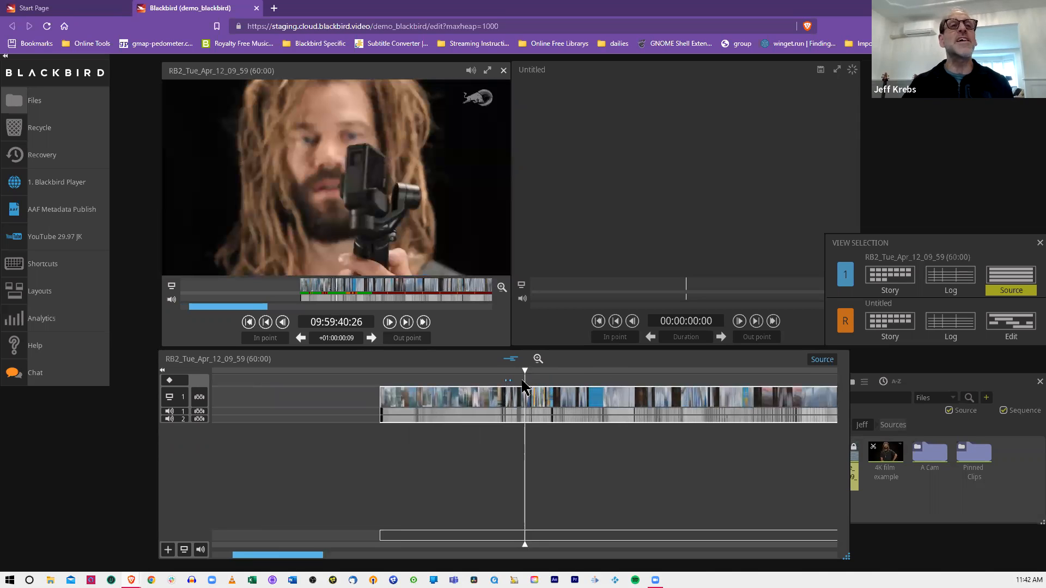
double_click(522, 379)
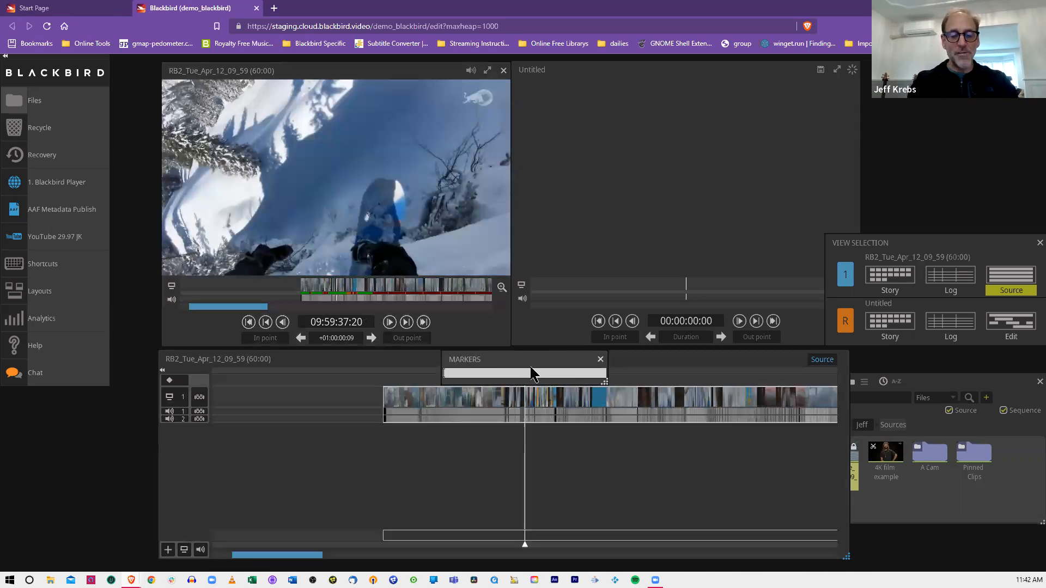
type("here is a new marker")
key("Return")
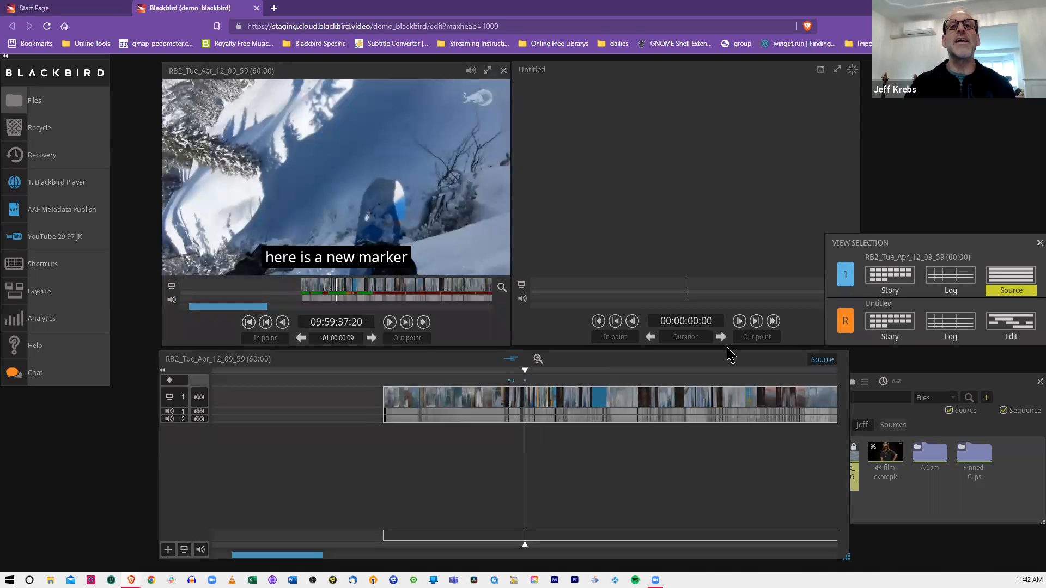
left_click_drag(525, 373, 511, 372)
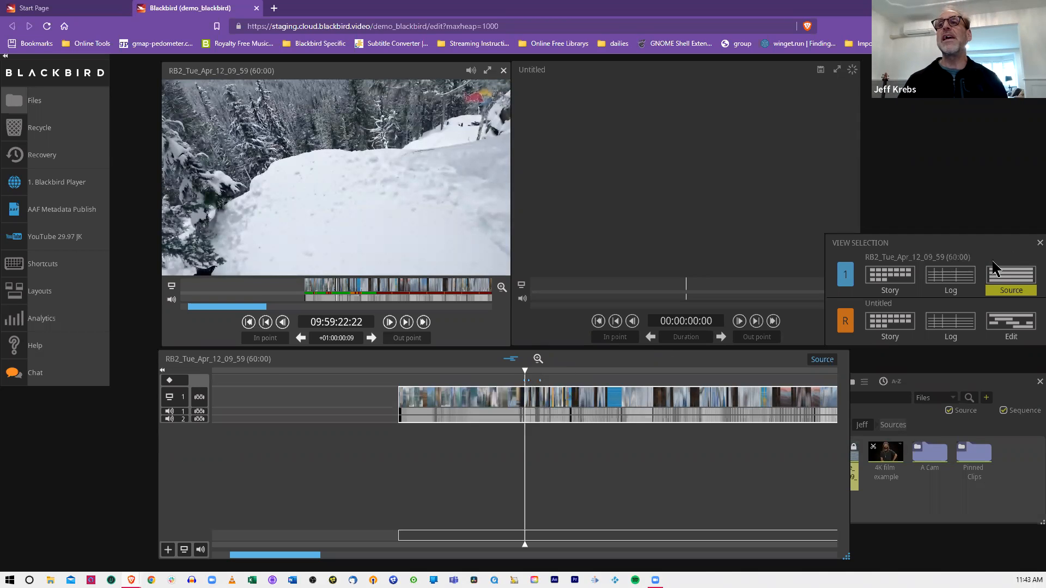
Step: In the source clip's Log view, add the Markers column and sort the log by it
left_click(962, 282)
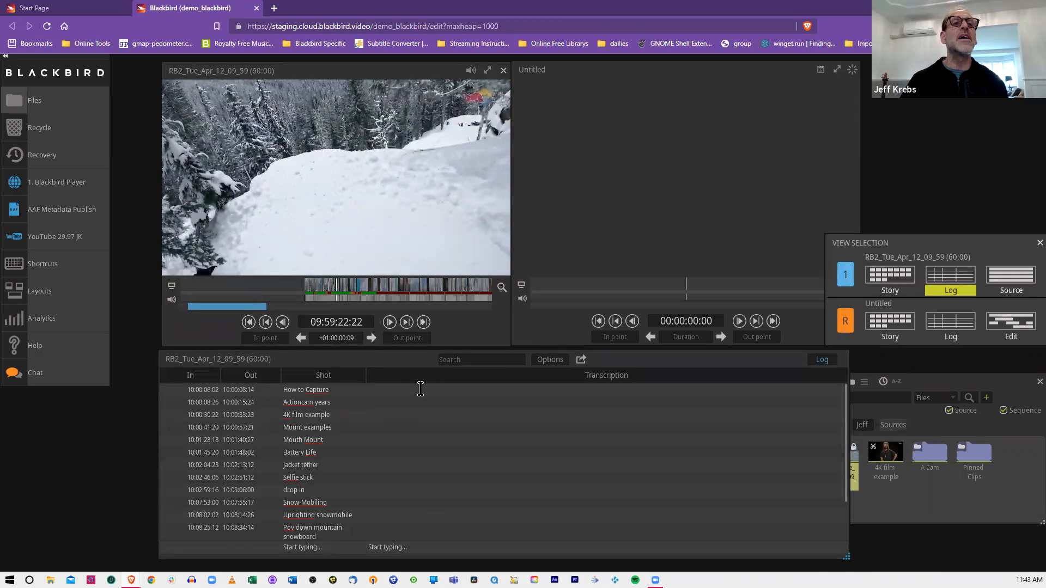
scroll(422, 389, "down", 1)
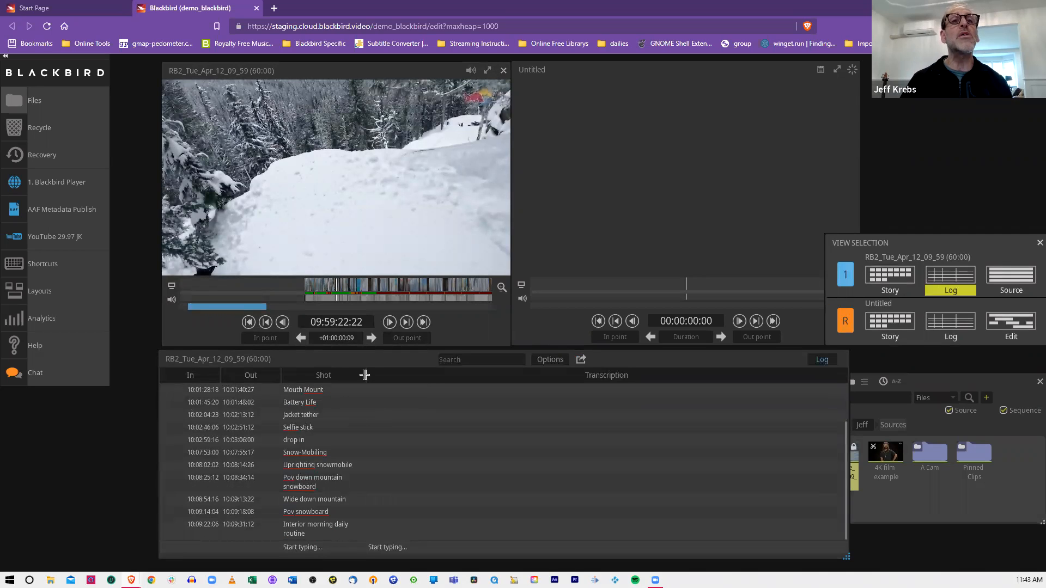
right_click(446, 376)
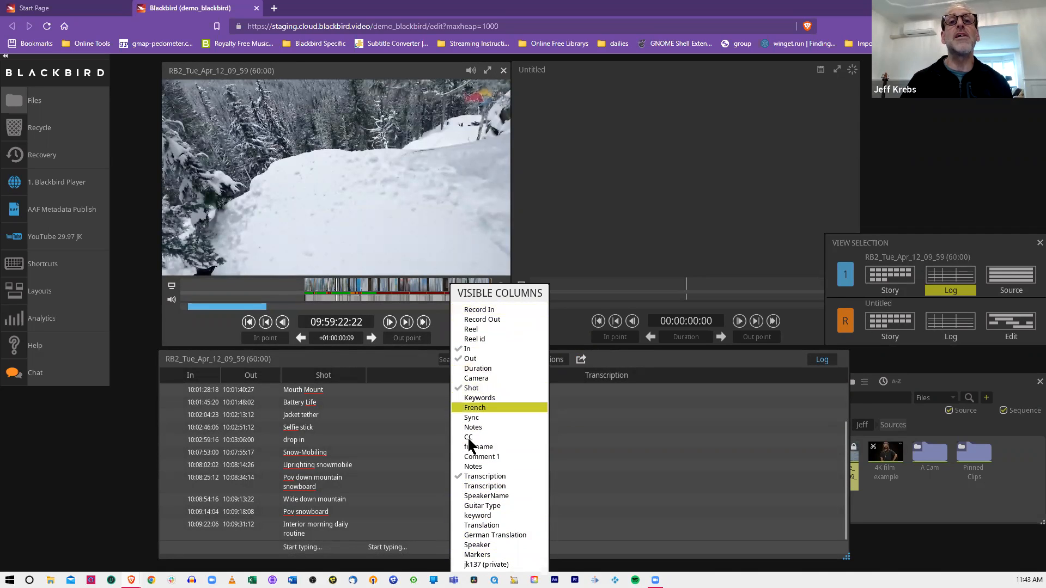
left_click(477, 555)
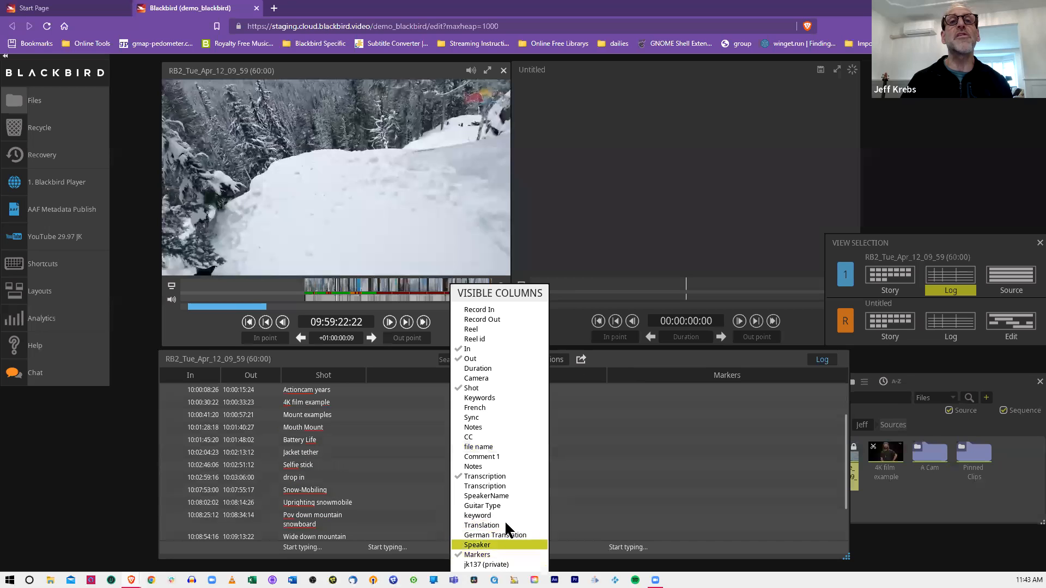
left_click(387, 431)
scroll(649, 384, "up", 3)
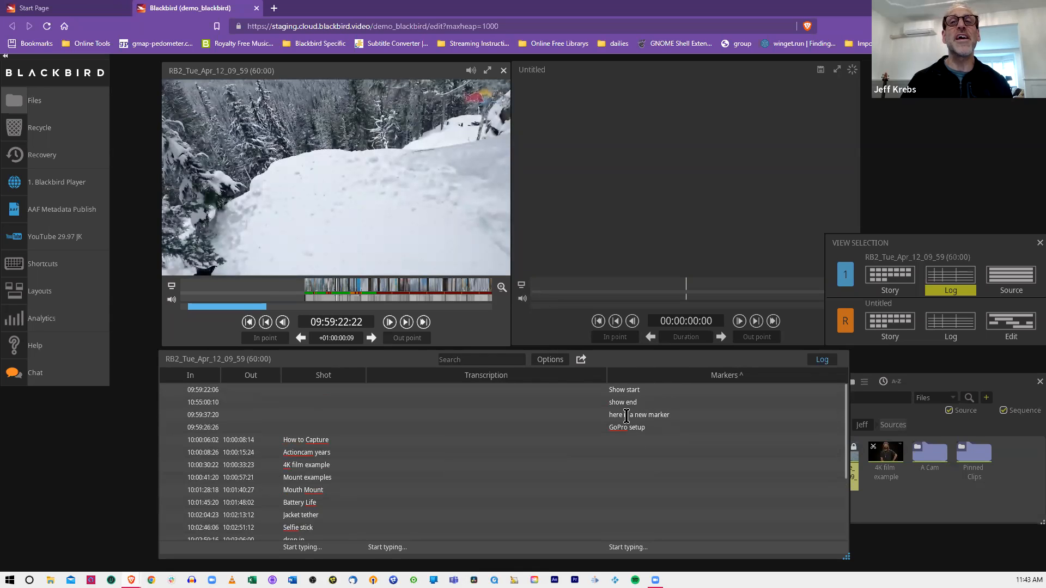
Step: Sort the log by the Transcription column and then by the Shot column, and look through the logged shots
left_click(410, 377)
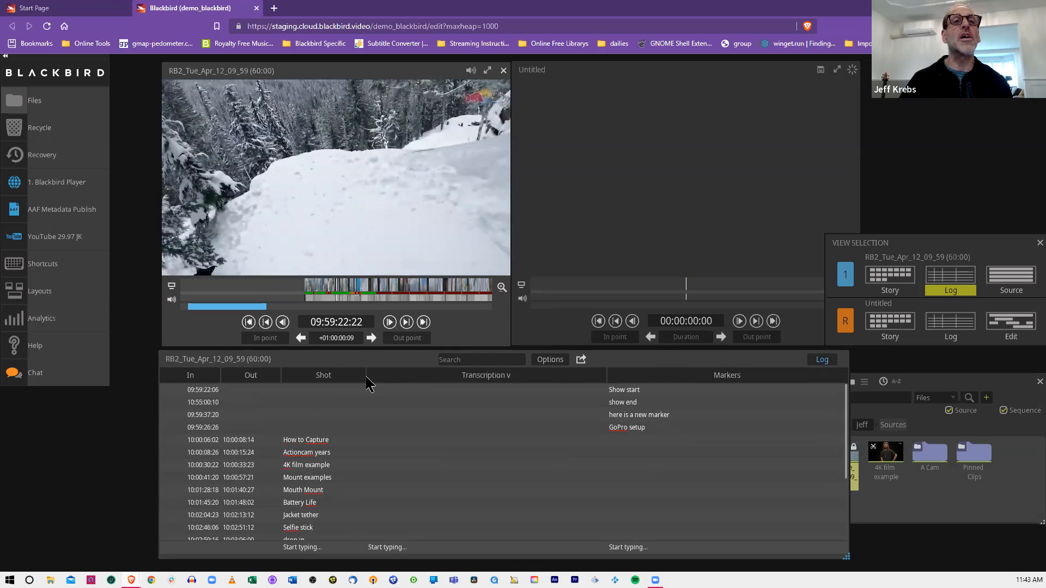
left_click(325, 378)
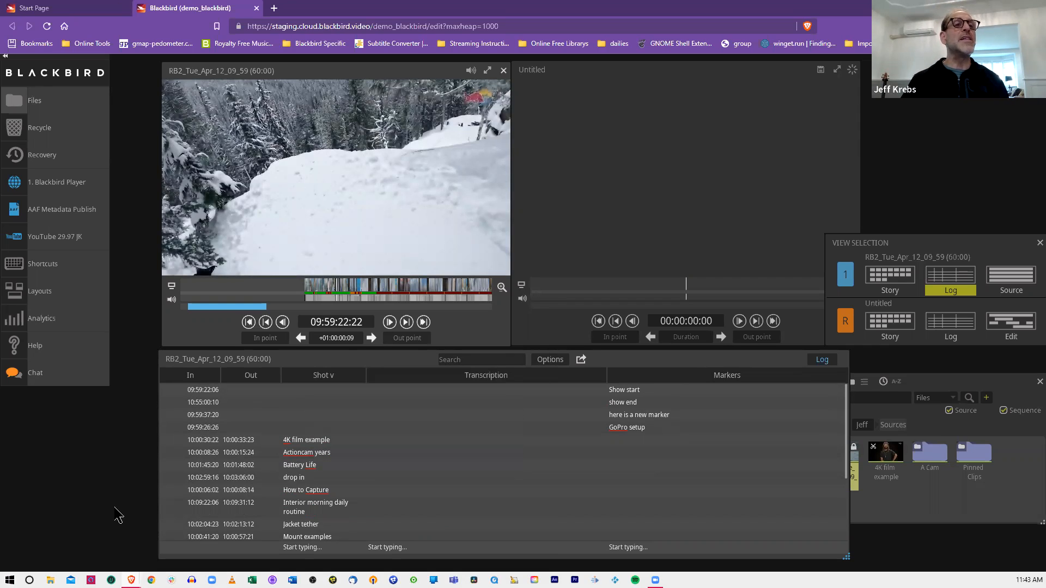
scroll(265, 451, "down", 3)
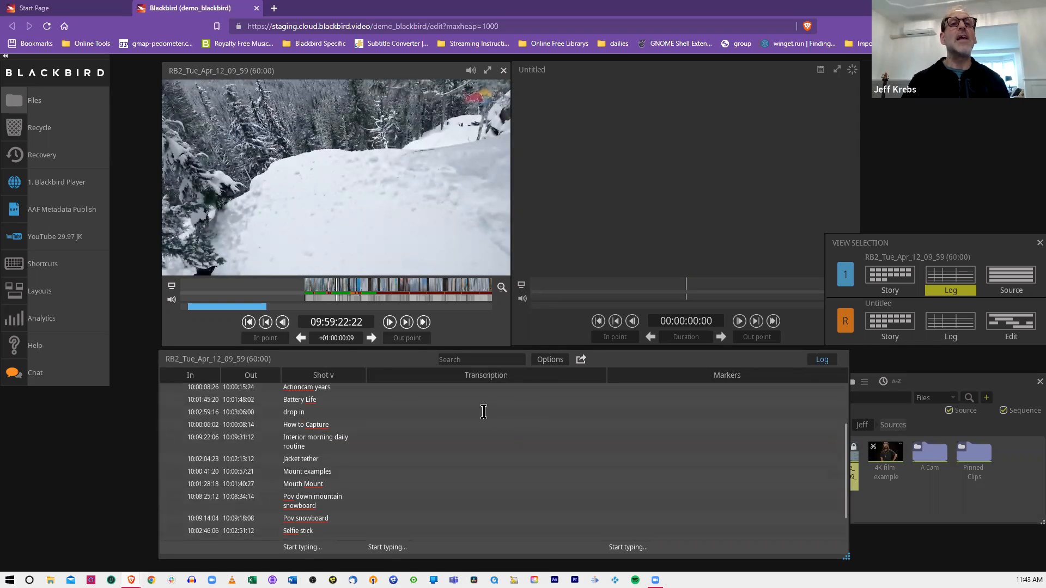
scroll(485, 412, "down", 2)
Step: Zoom in on the source clip's timeline and mark an in point at 10:01:50:14 and an out point at 10:01:55:24
left_click(366, 285)
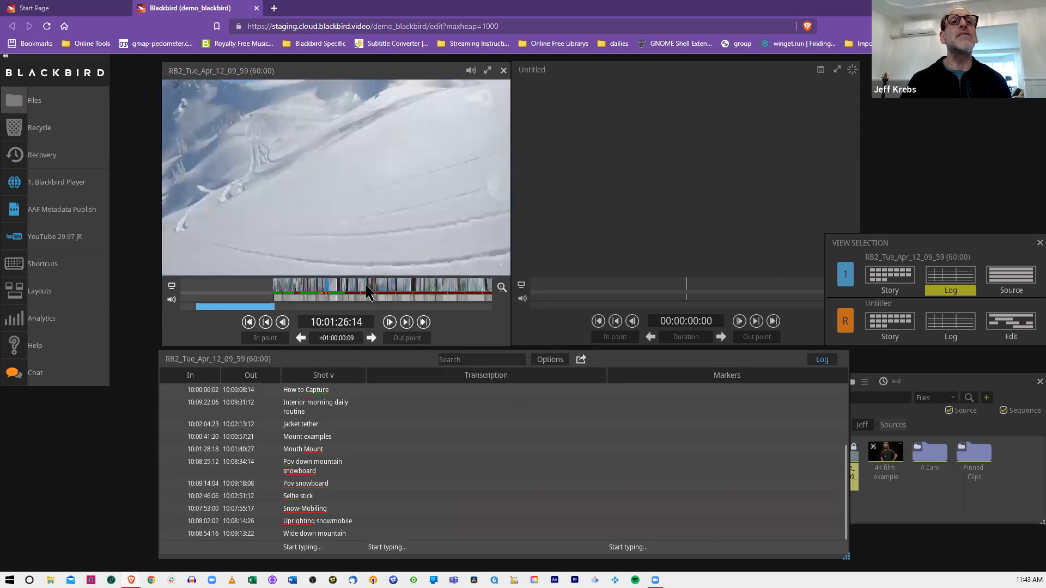
scroll(366, 286, "up", 2)
left_click(352, 286)
mouse_move(352, 286)
left_mouse_down()
mouse_move(361, 284)
mouse_move(347, 284)
left_mouse_up()
scroll(363, 284, "up", 1)
key("i")
key("o")
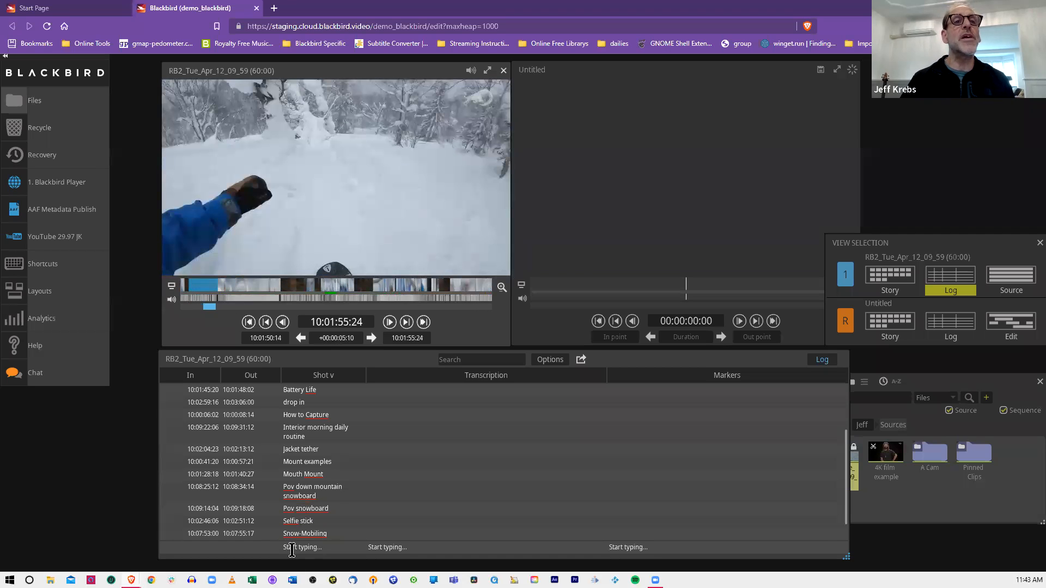
Step: Log the marked range as a new shot named "yet another great shot"
left_click(295, 548)
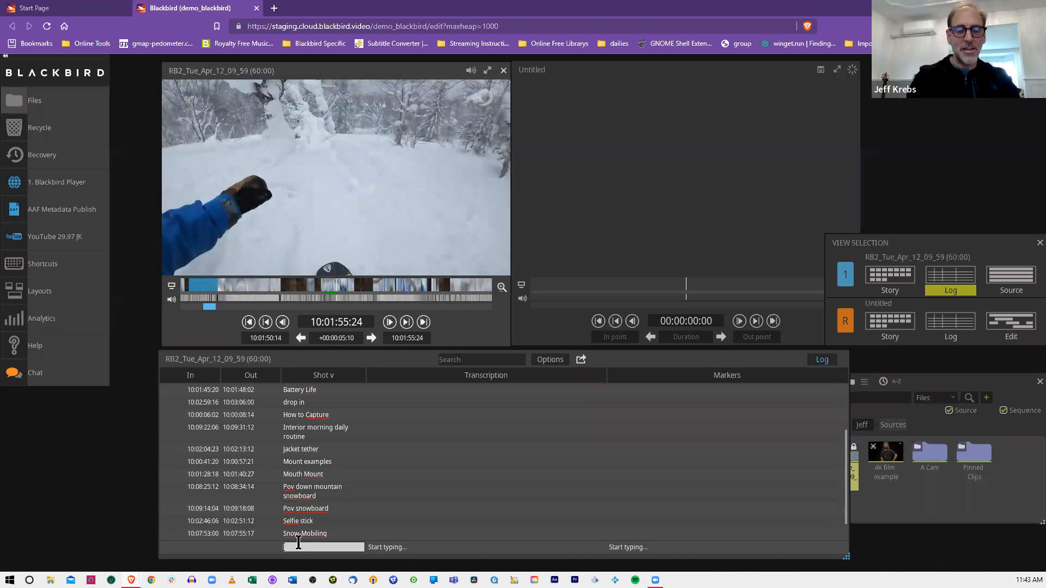
type("yet another great shot")
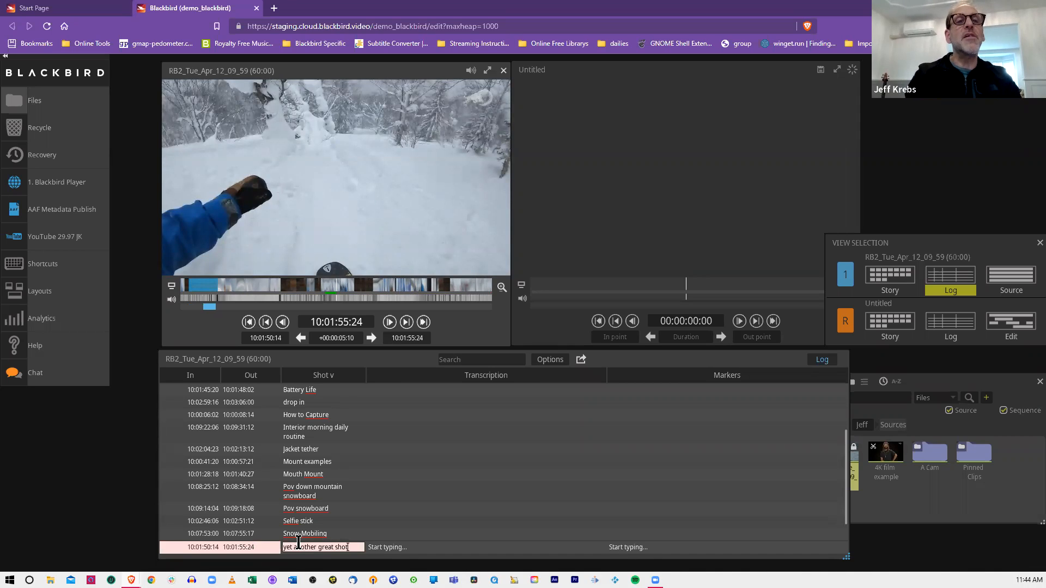
key("Return")
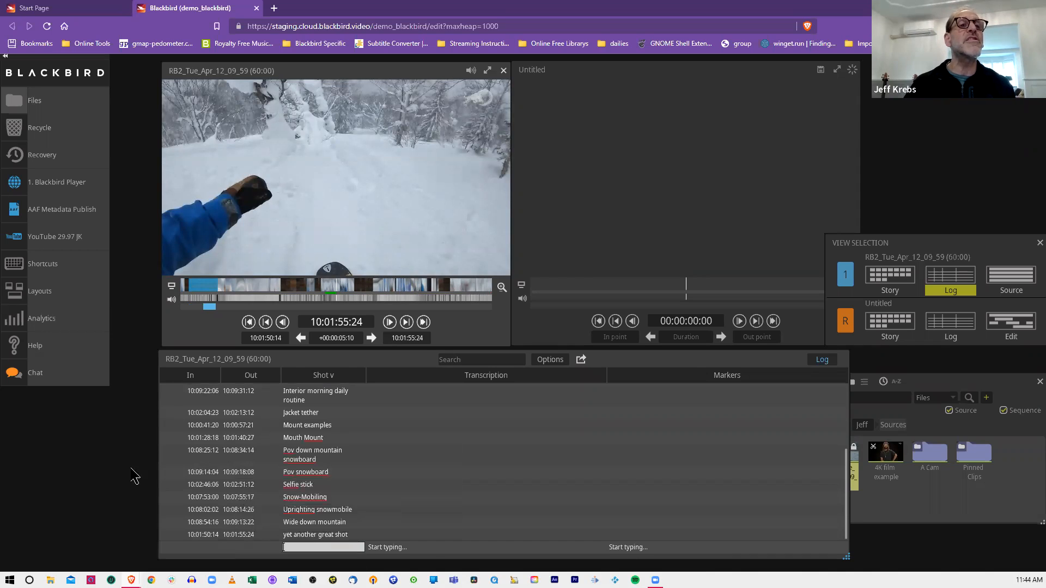
Step: Jump the source player to the in and out points of the "Pov down mountain snowboard" shot, and look through the logged shots
left_click(203, 454)
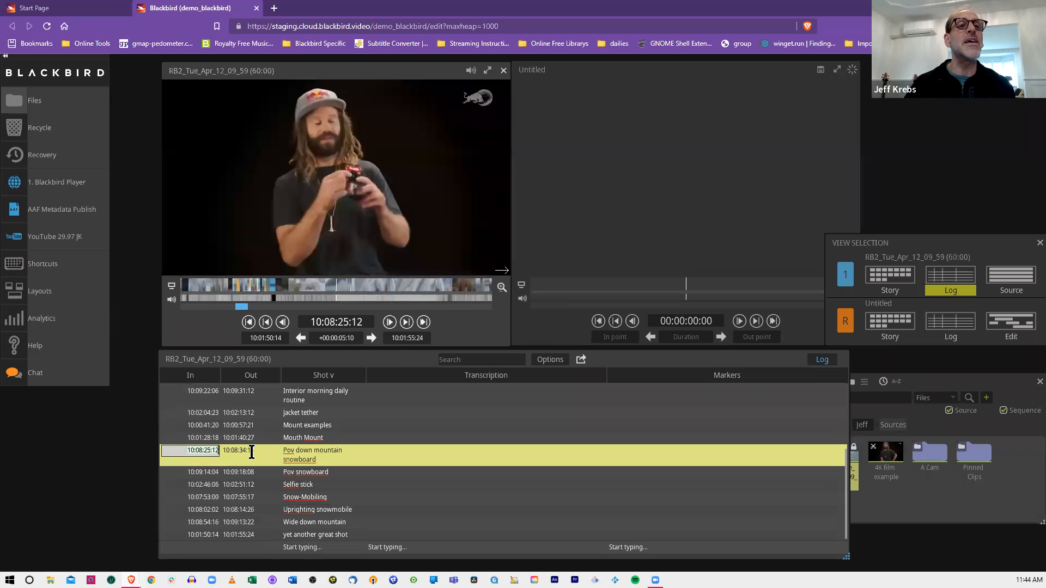
left_click(252, 452)
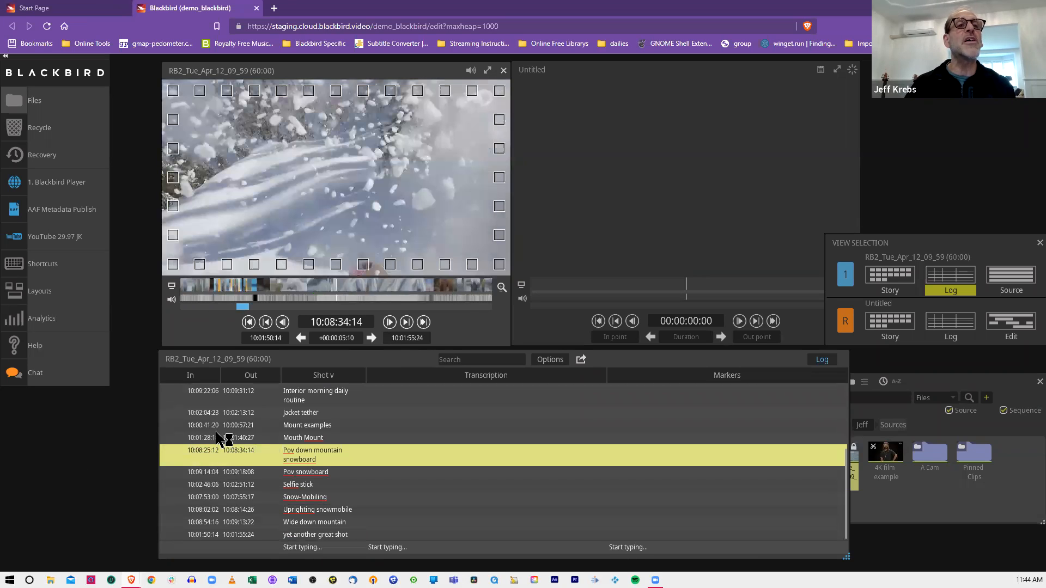
scroll(534, 425, "up", 2)
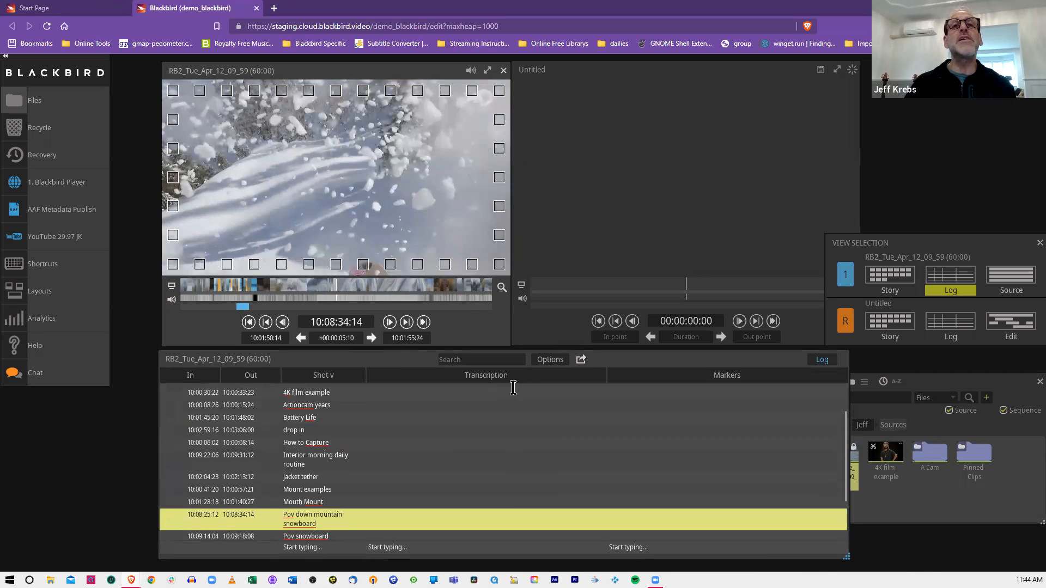
scroll(509, 427, "down", 2)
Step: Show the CC column in the source log and look through the caption entries
right_click(490, 378)
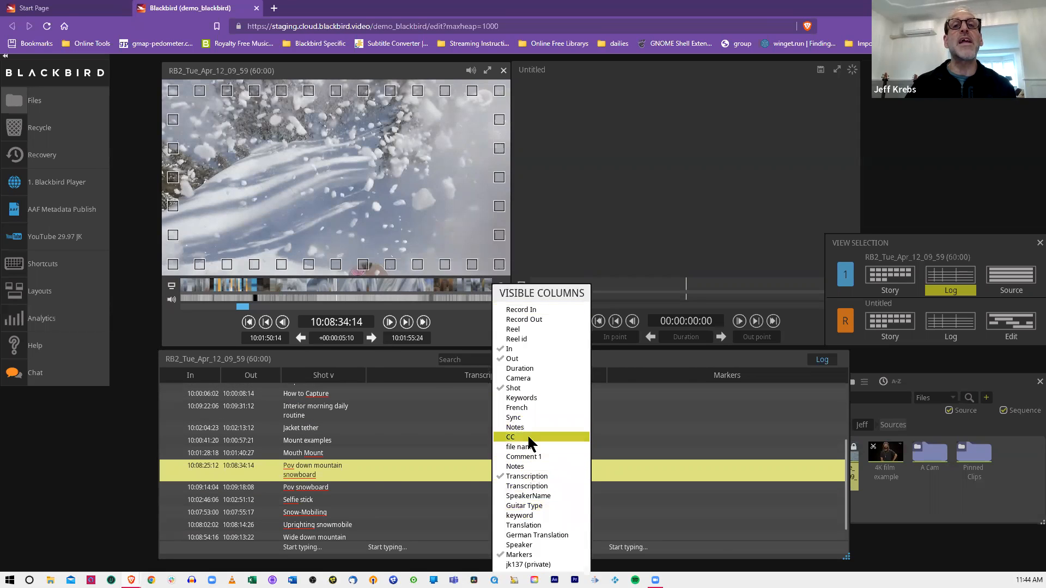
left_click(532, 437)
scroll(360, 445, "down", 10)
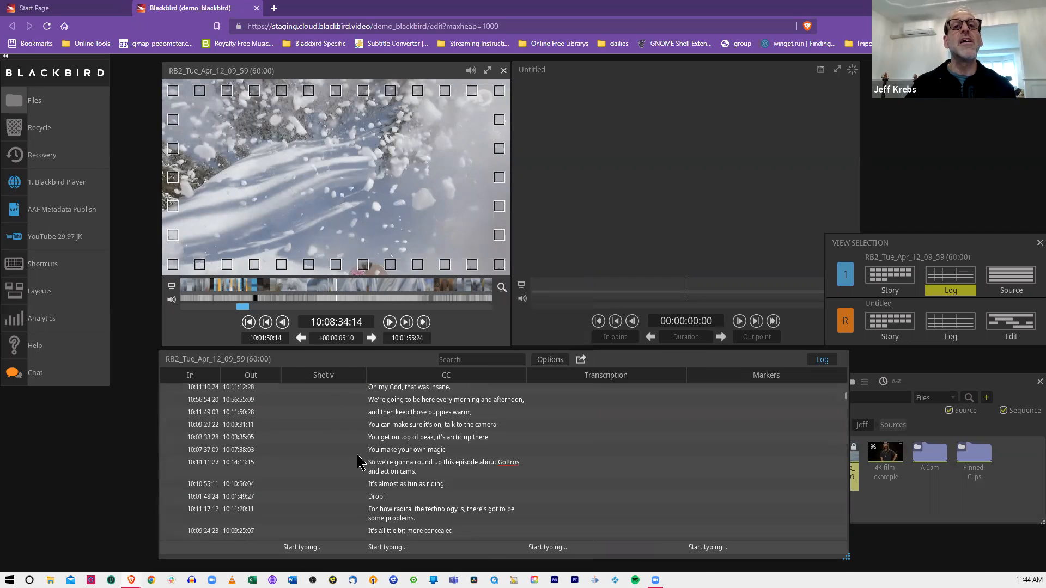
scroll(360, 453, "down", 10)
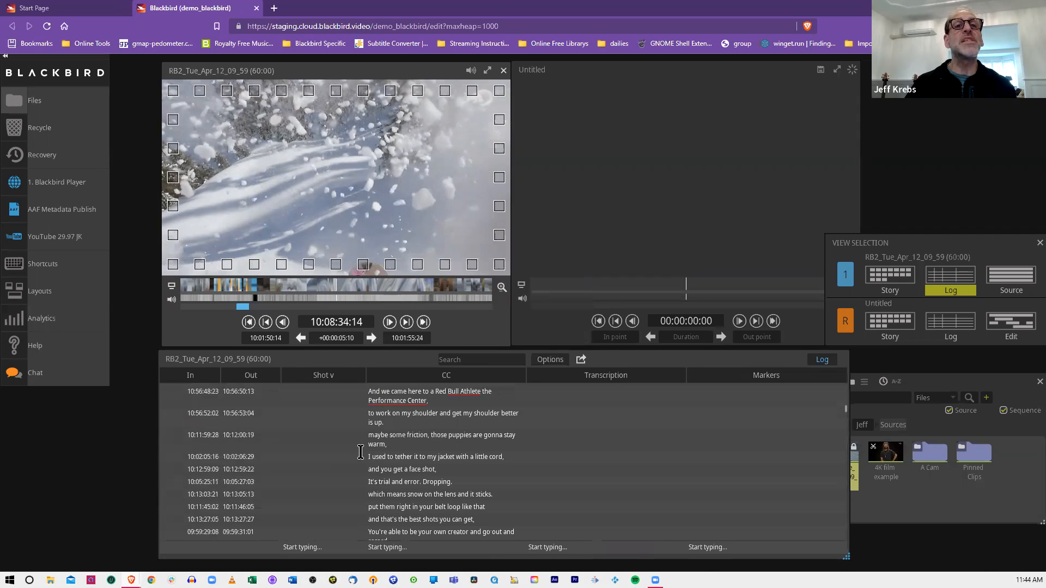
scroll(361, 452, "down", 10)
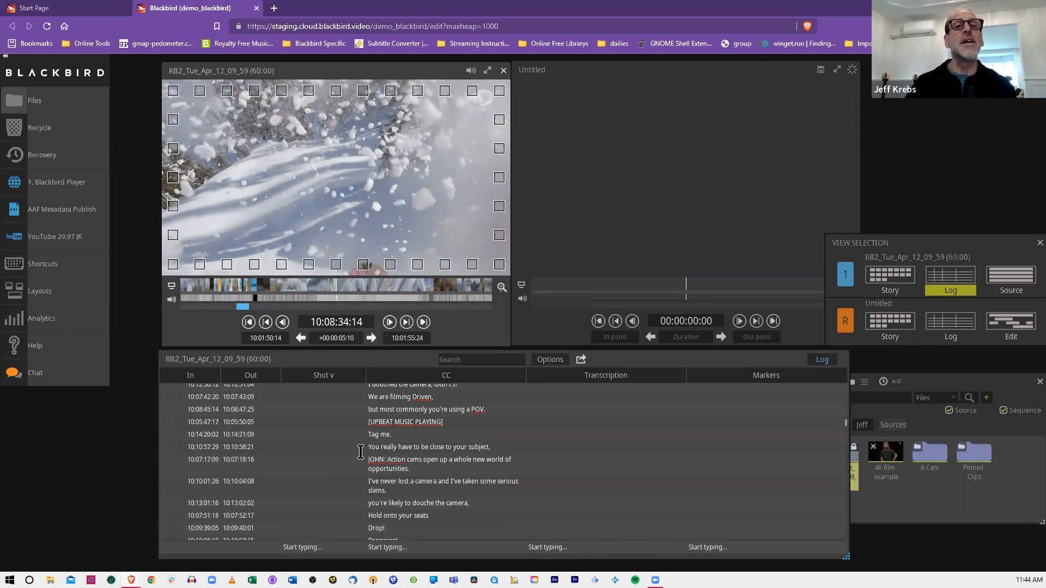
scroll(360, 452, "down", 10)
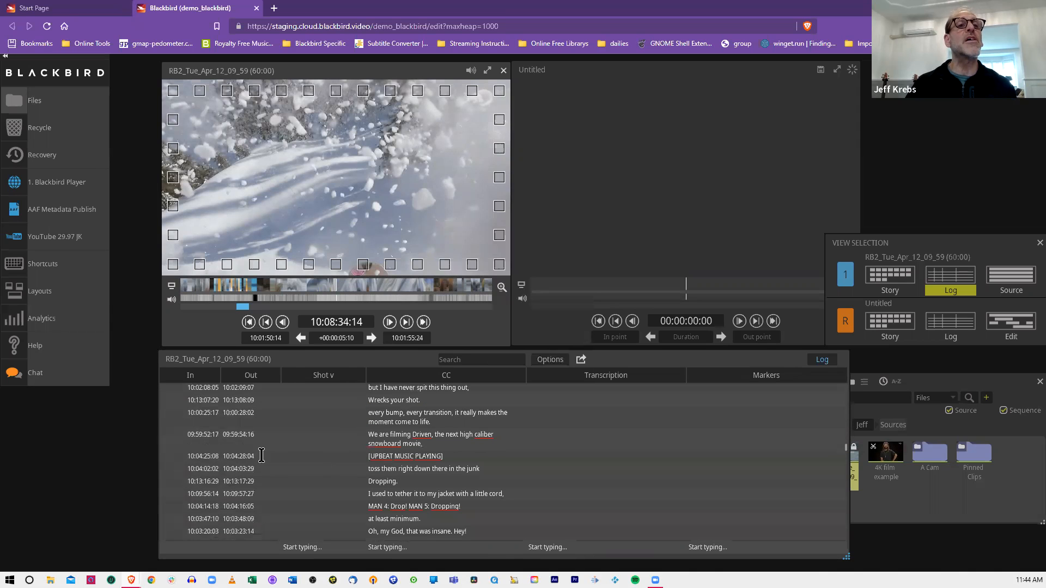
Step: Jump the source player to the in and out points of the "[UPBEAT MUSIC PLAYING]" caption at 10:04:25:08
left_click(209, 457)
left_click(231, 457)
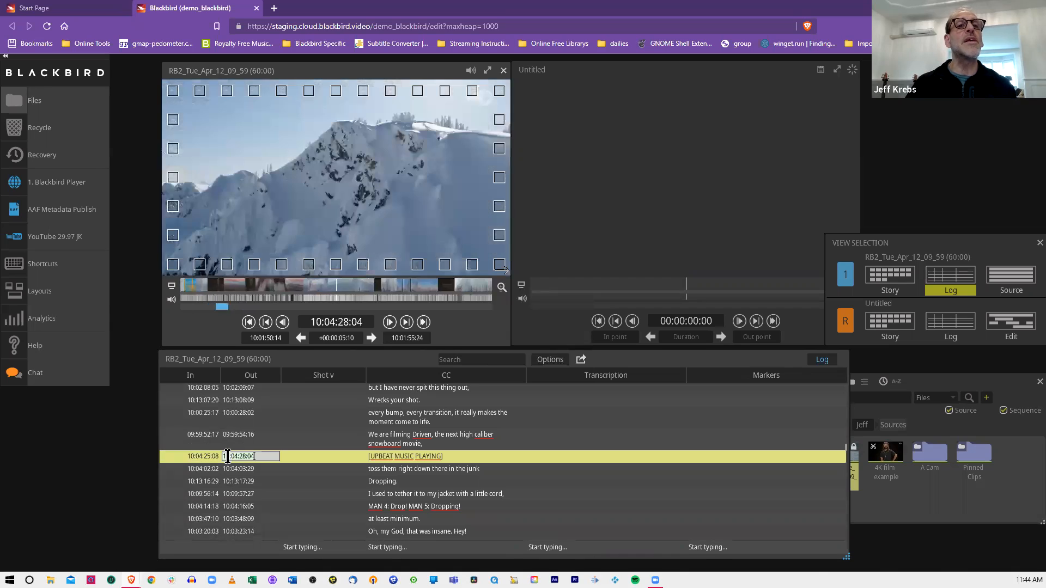
key("Return")
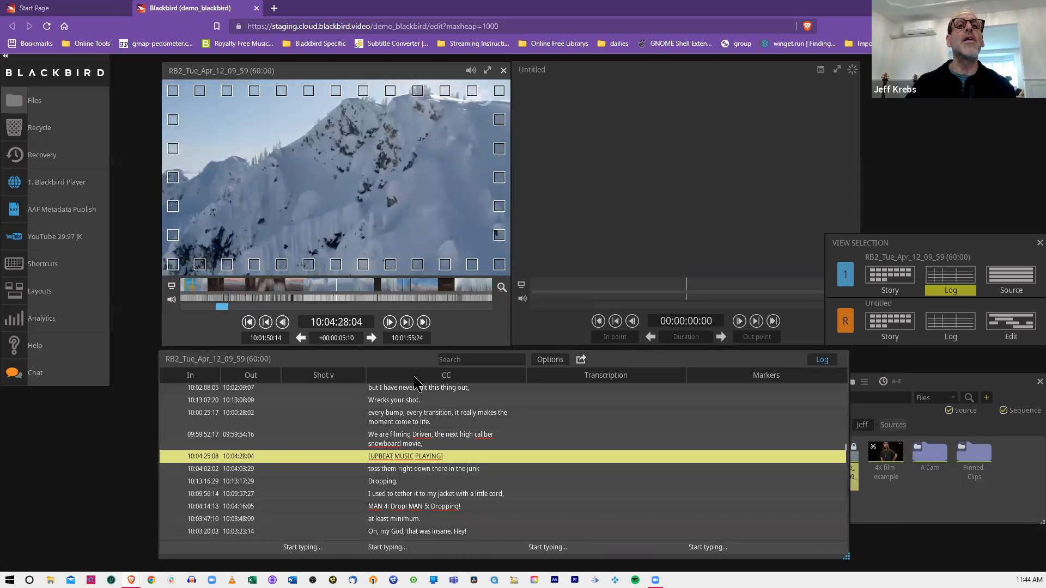
Step: Hide the CC column from the source log
right_click(420, 379)
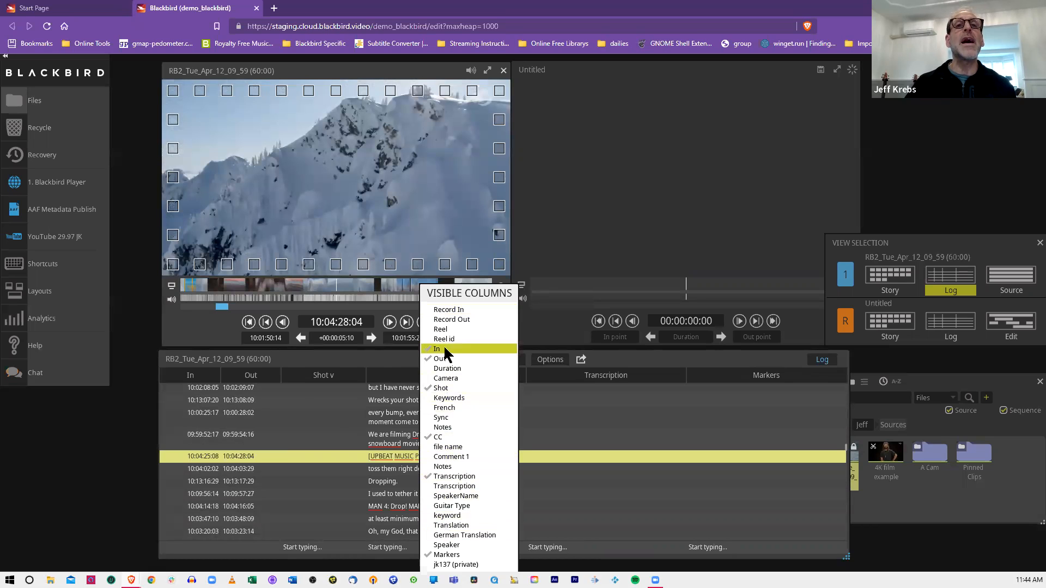
left_click(437, 437)
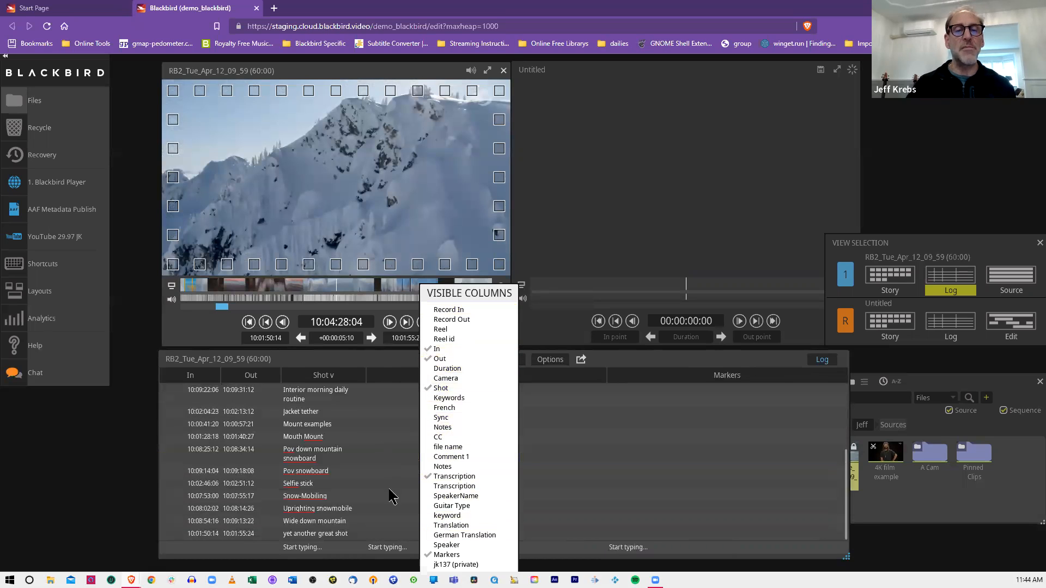
left_click(333, 364)
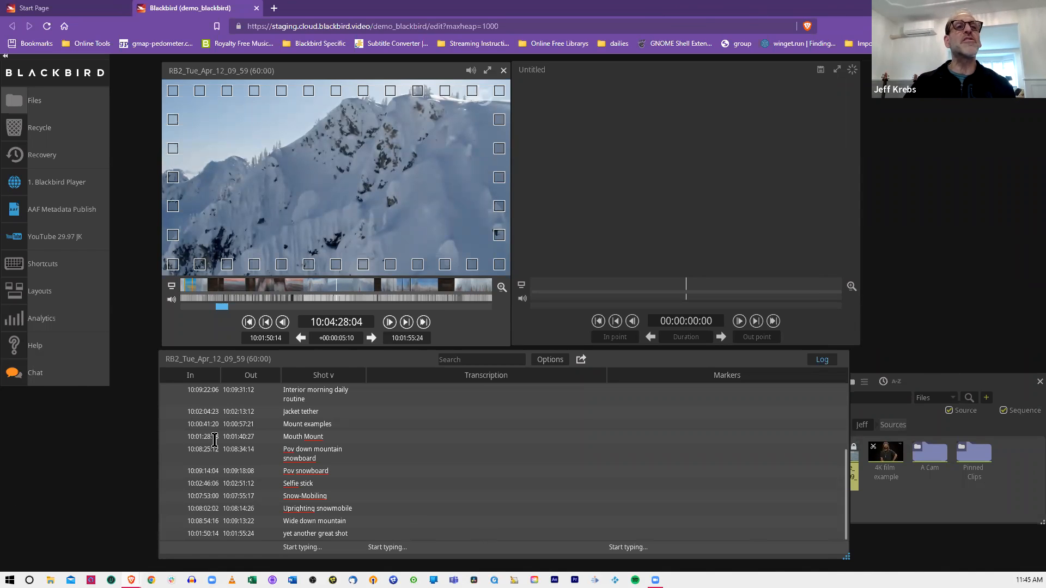
Step: Switch the clip to Source view, look through the list of visible tracks, and close it
left_click(827, 361)
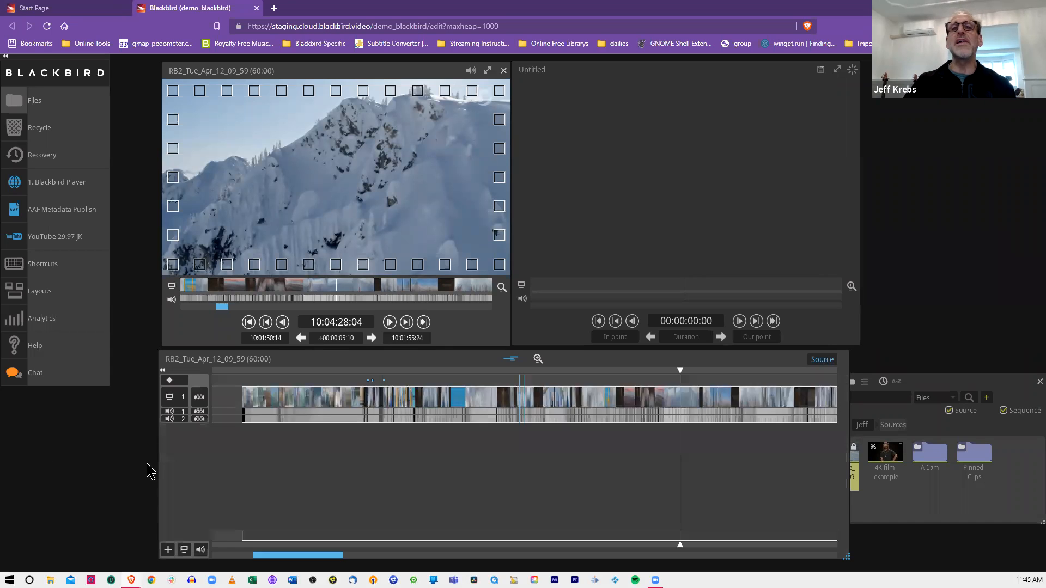
left_click(167, 550)
left_click_drag(896, 355, 900, 157)
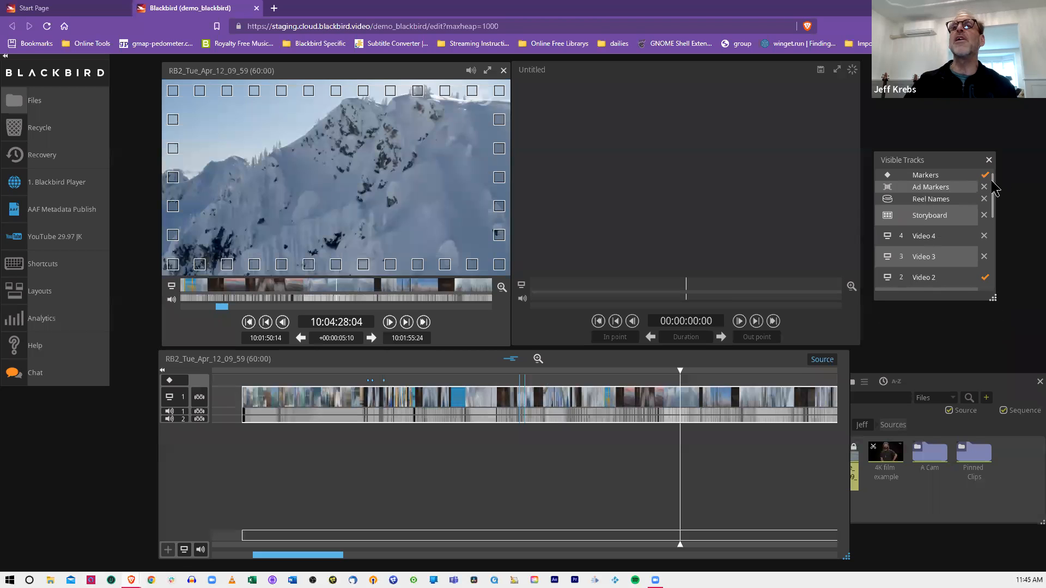
scroll(969, 234, "down", 3)
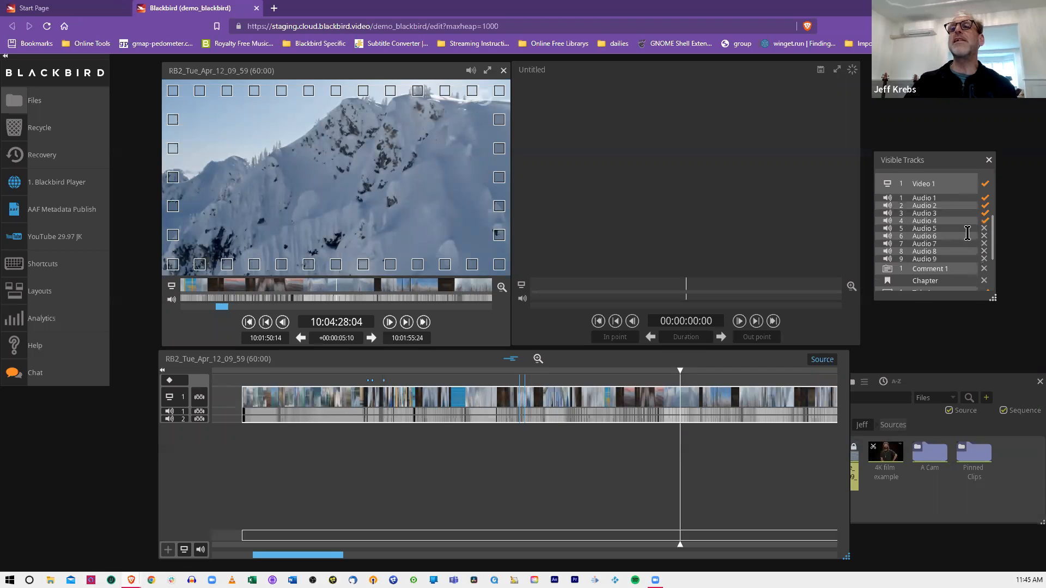
scroll(968, 234, "down", 2)
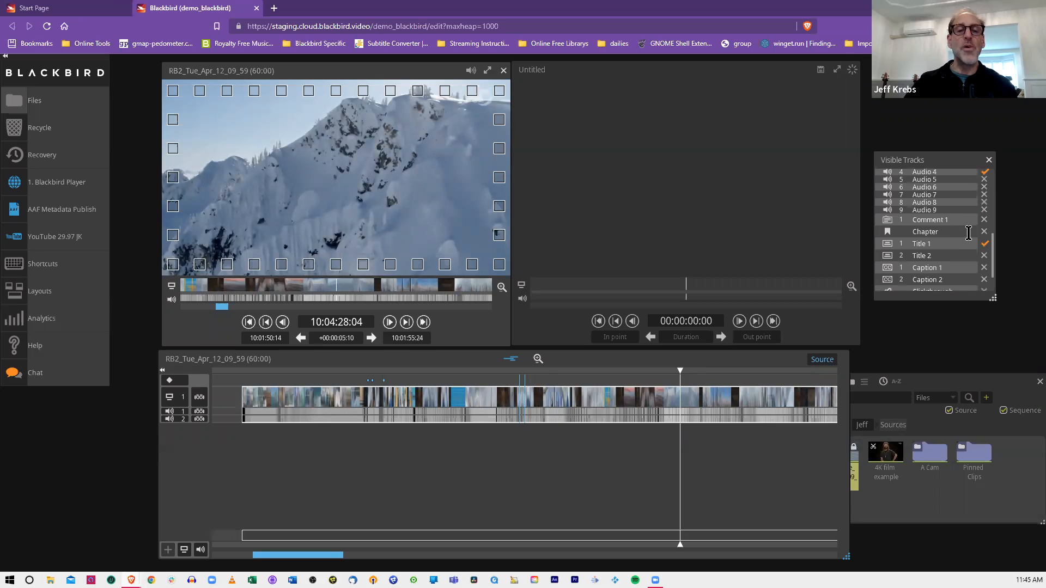
left_click(989, 160)
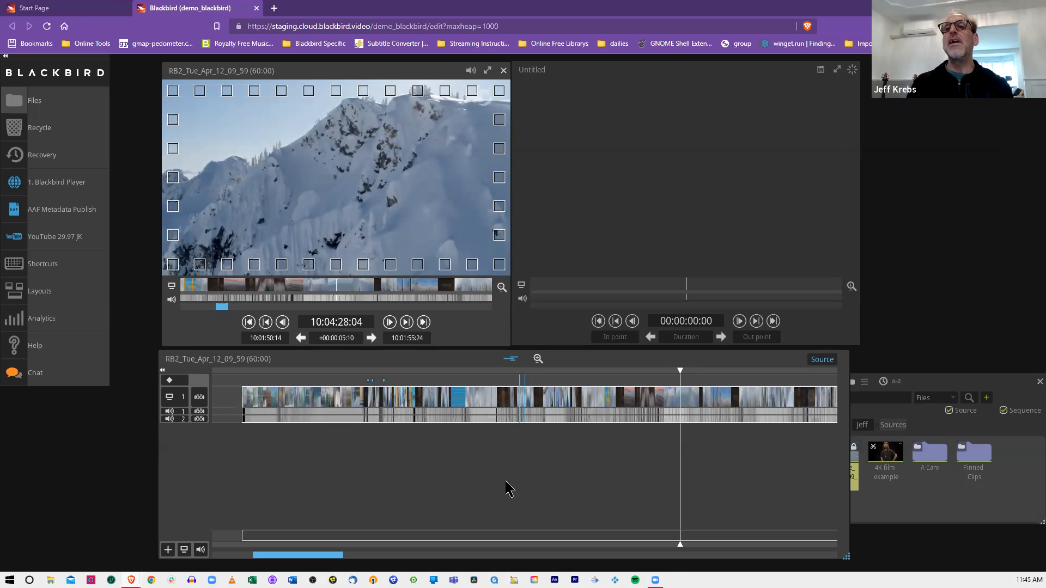
Step: Reopen the view selection window, move it slightly, and switch to the Untitled sequence's Edit view
left_click(827, 357)
left_click(826, 357)
left_click(826, 357)
left_click(826, 357)
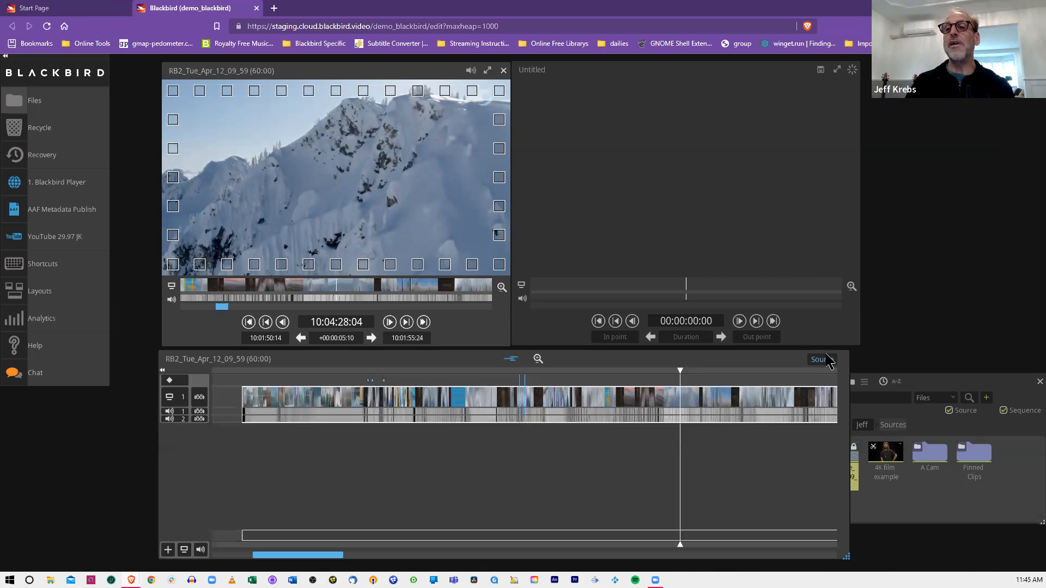
left_click(826, 360)
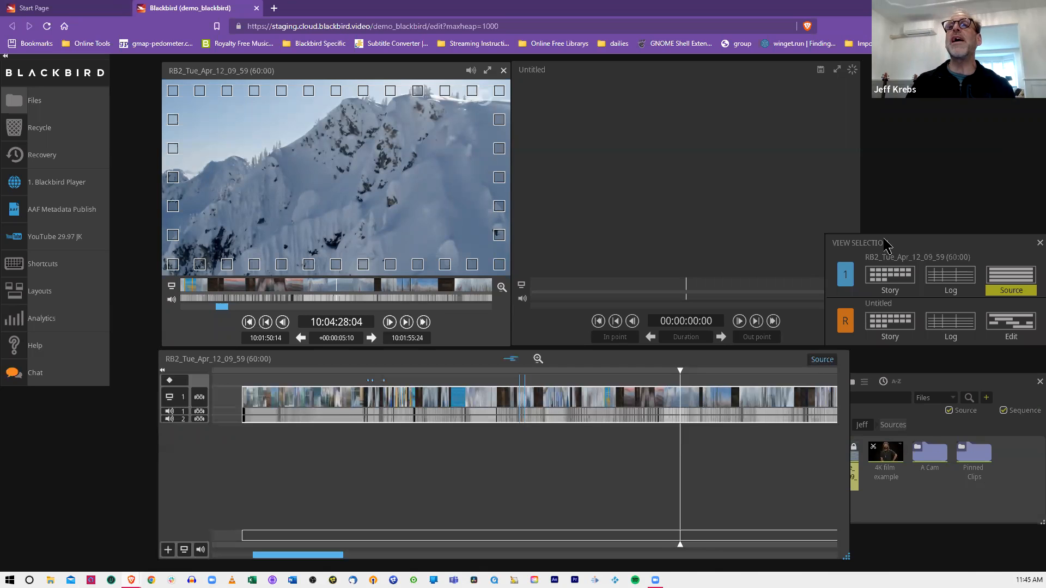
left_click_drag(875, 246, 872, 251)
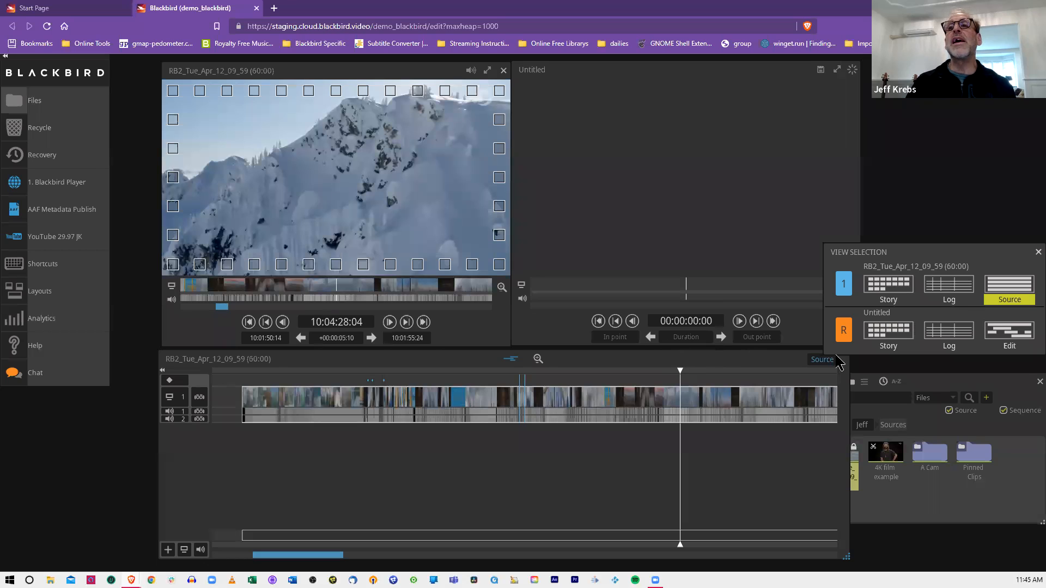
left_click(984, 336)
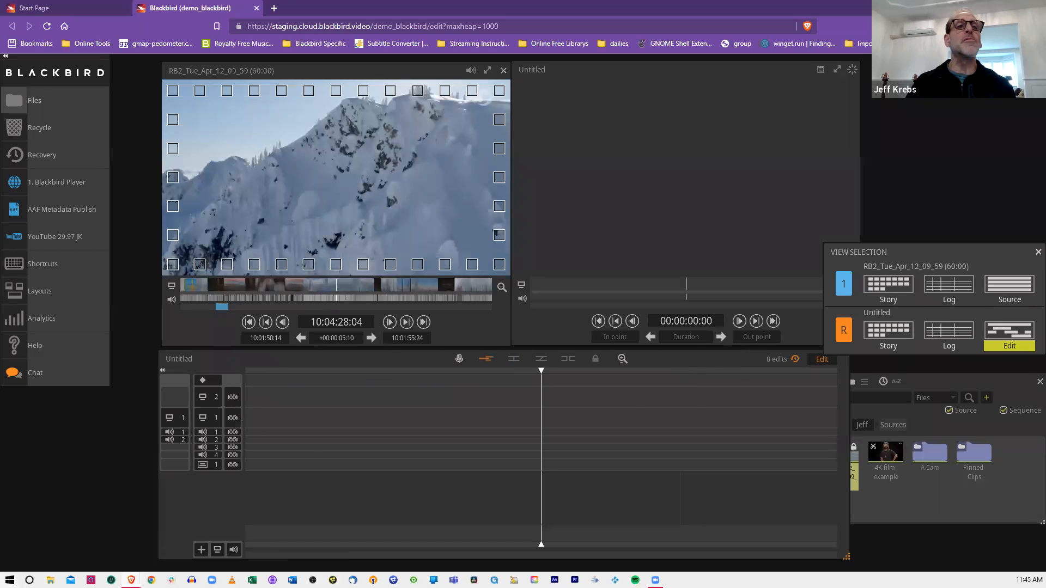
Step: Add four video tracks to the Untitled sequence, then remove three, leaving three video tracks
left_click(218, 549)
left_click(218, 549)
left_click(218, 549)
left_click(218, 550)
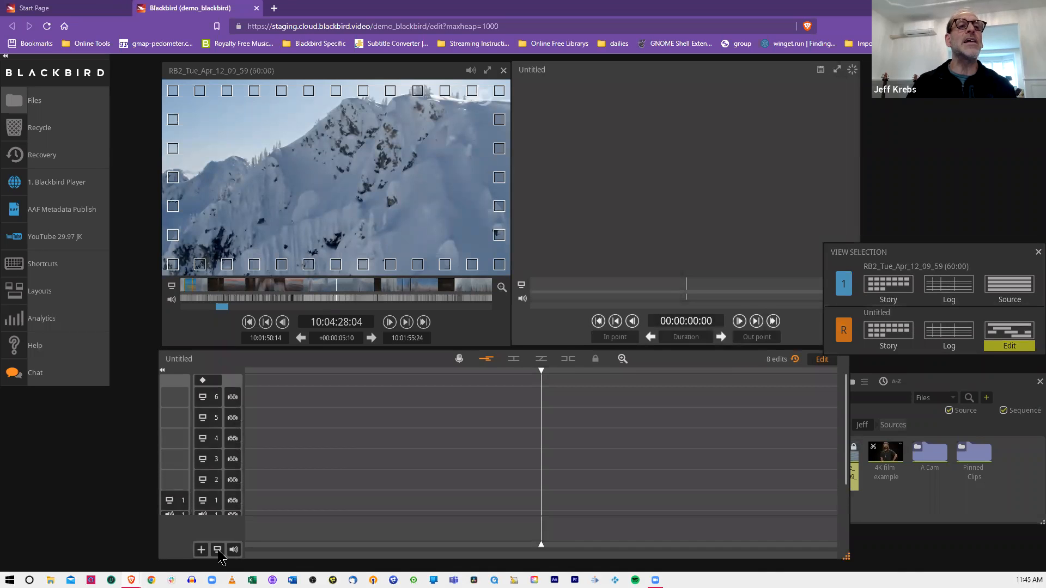
right_click(218, 550)
right_click(217, 551)
right_click(217, 551)
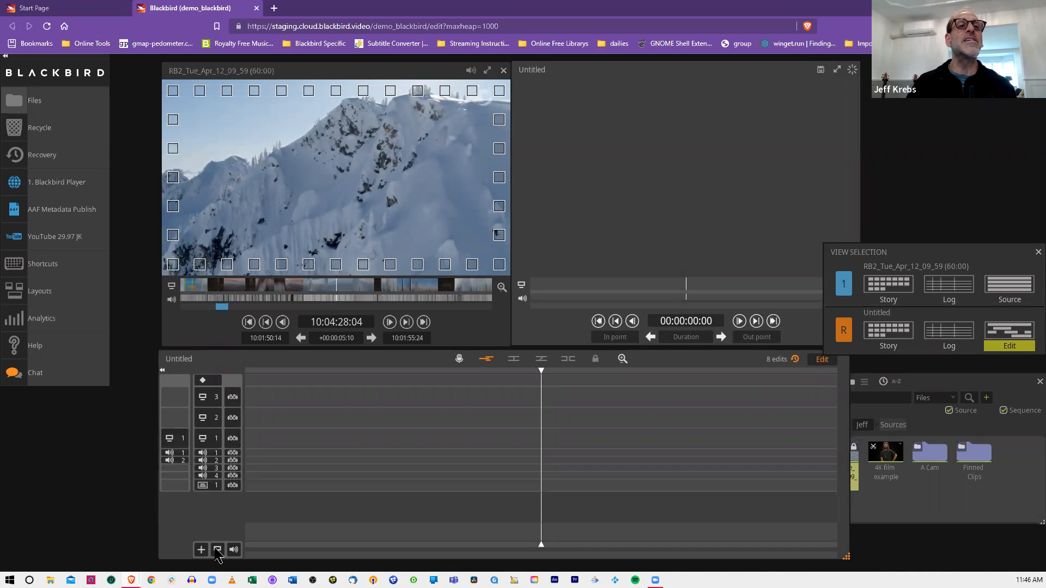
Step: Add four audio tracks to the Untitled sequence, then remove five, leaving three audio tracks
left_click(234, 550)
left_click(234, 550)
left_click(234, 550)
left_click(234, 551)
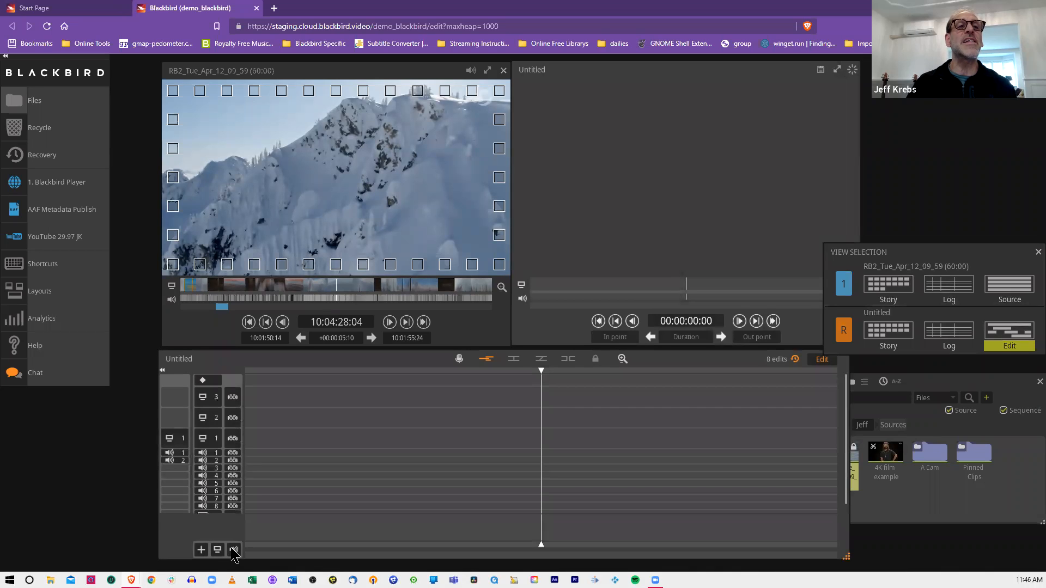
right_click(234, 550)
right_click(234, 550)
right_click(234, 550)
right_click(234, 551)
right_click(234, 550)
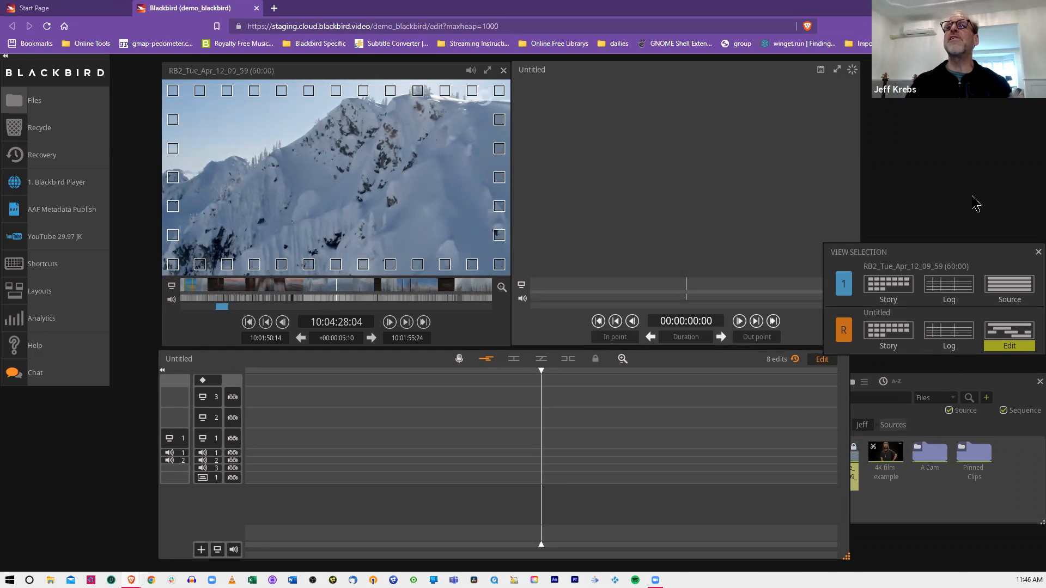
Step: Close the view selection window, zoom in on the source clip's timeline, and move its playhead to 10:04:50:22
left_click(1038, 252)
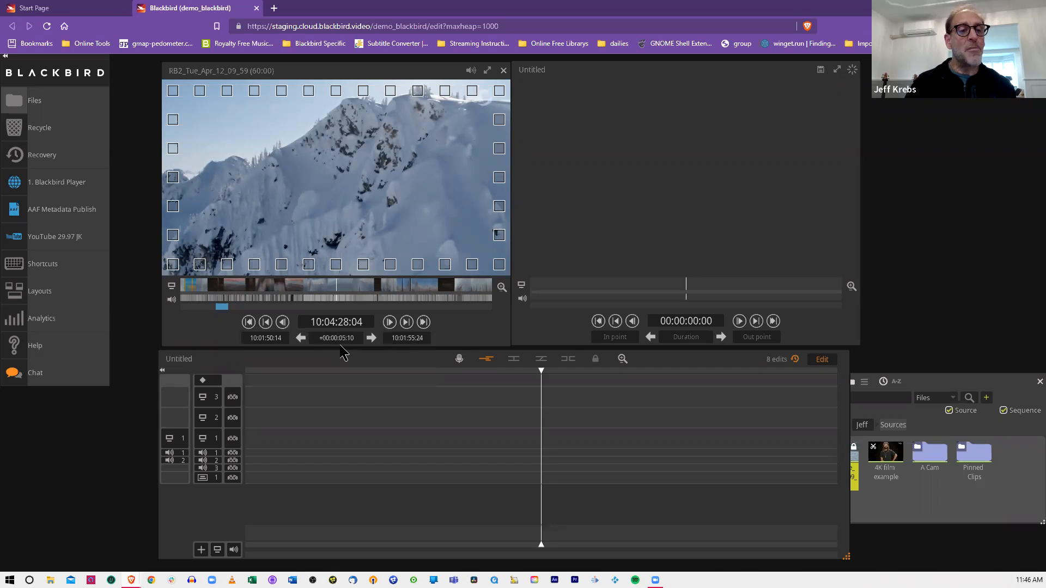
scroll(364, 283, "up", 2)
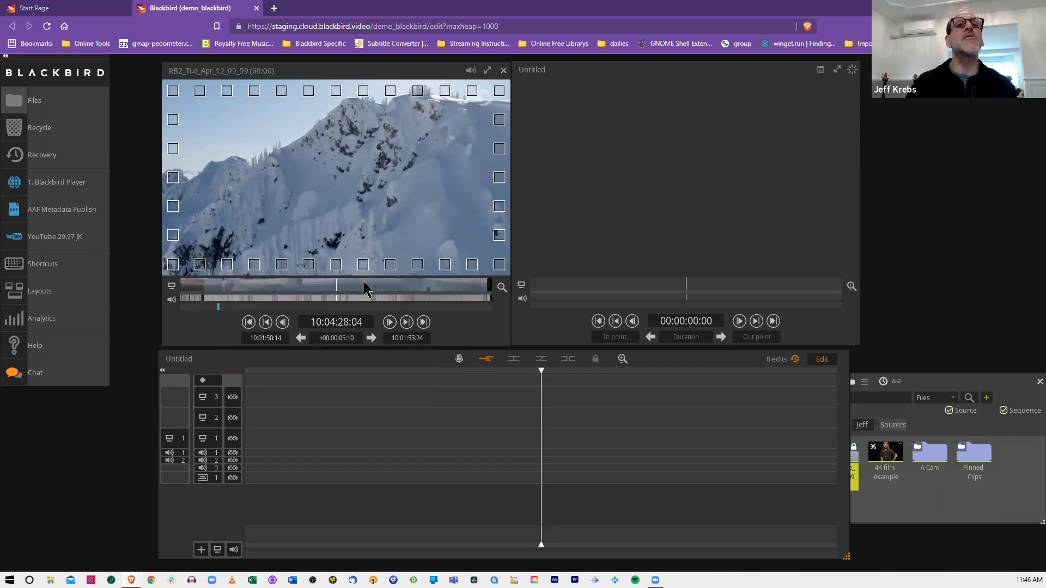
left_click(501, 287)
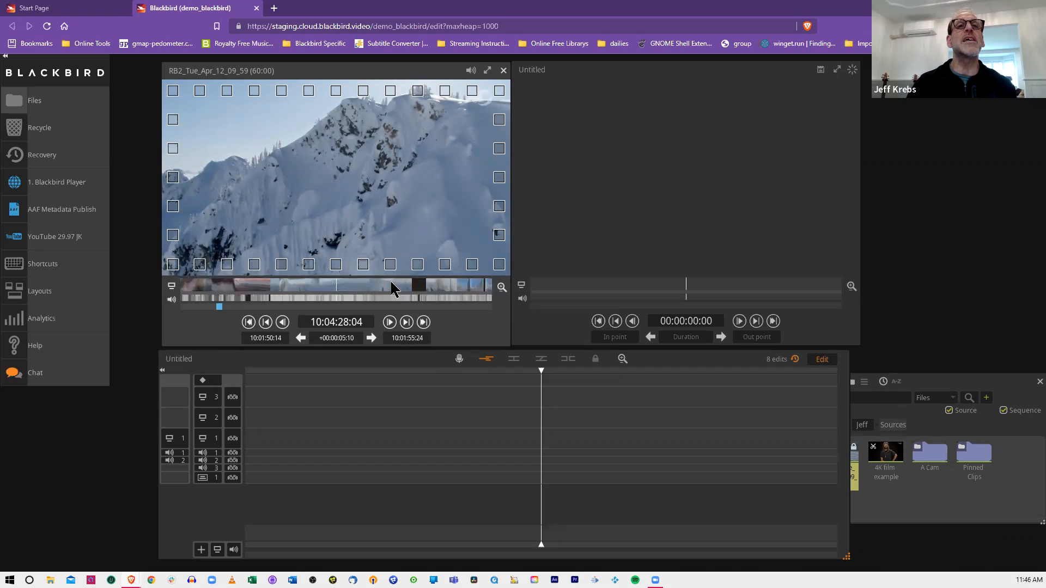
left_click(427, 283)
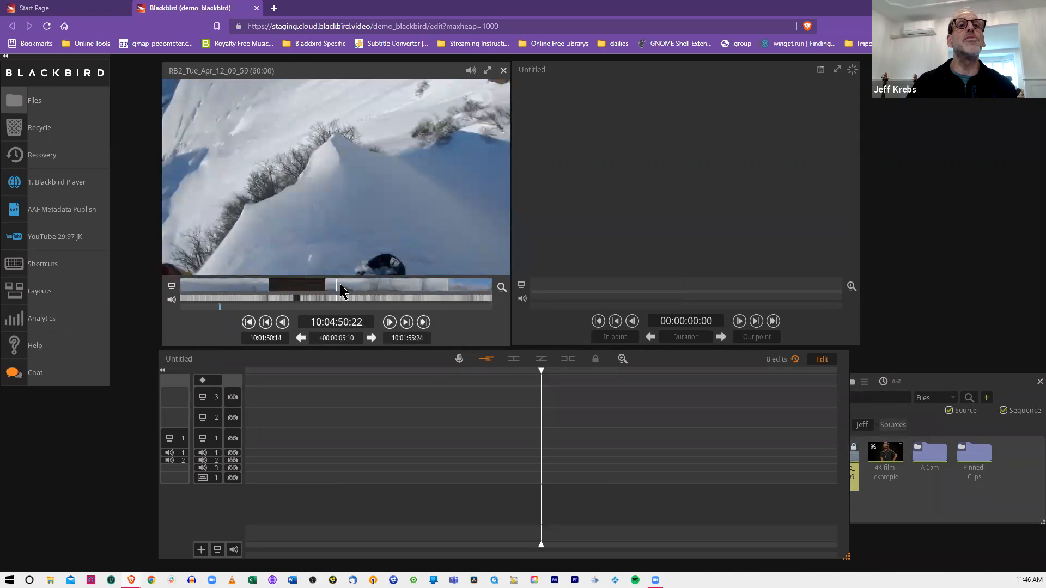
Step: Mark the source clip from 10:04:50:10 to 10:04:52:10 and insert that two-second selection into the Untitled sequence
left_click_drag(343, 288, 325, 292)
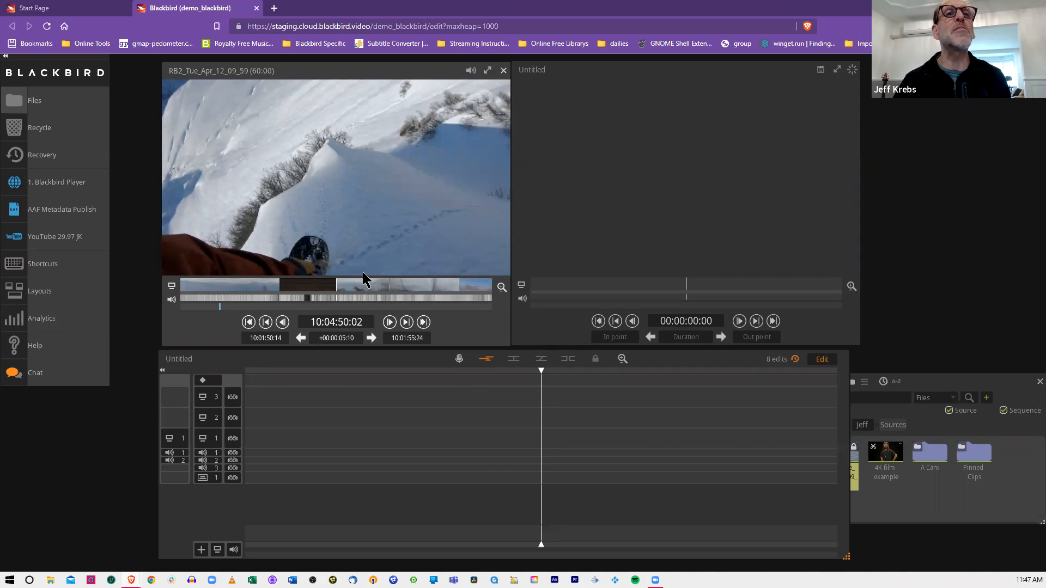
left_click_drag(346, 284, 339, 289)
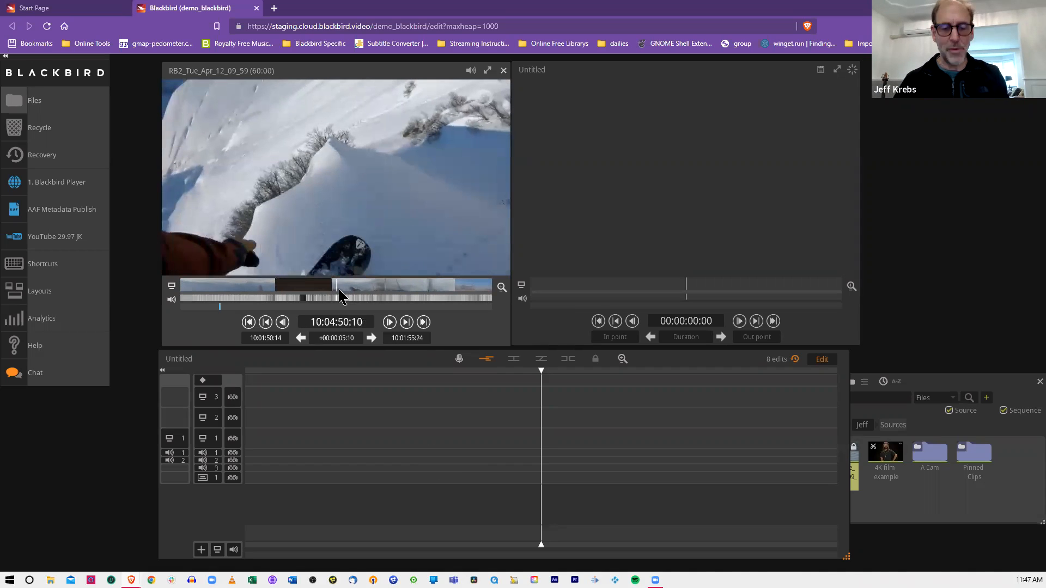
key("i")
left_click(368, 284)
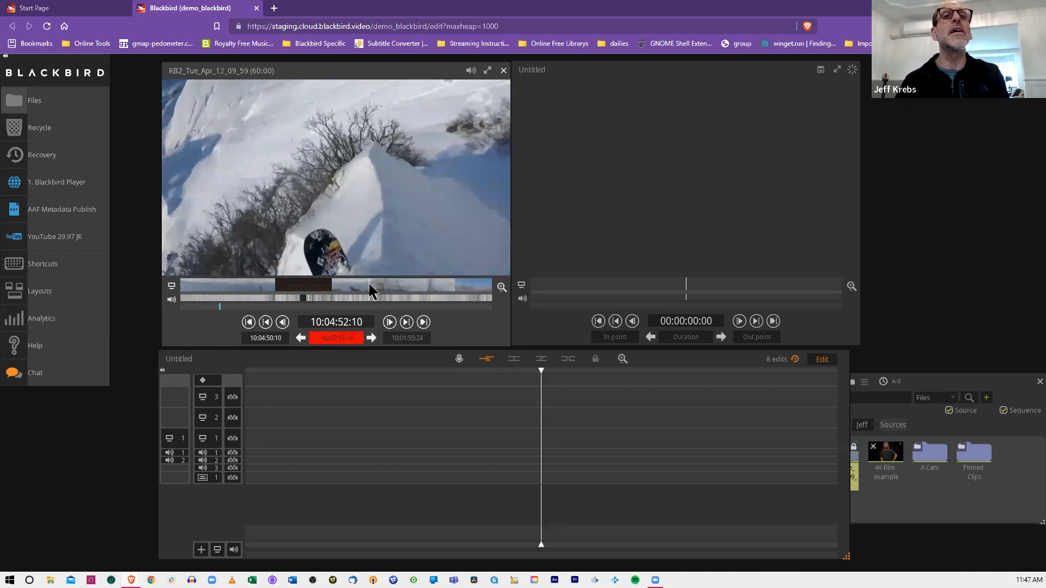
key("o")
left_click_drag(369, 243, 577, 211)
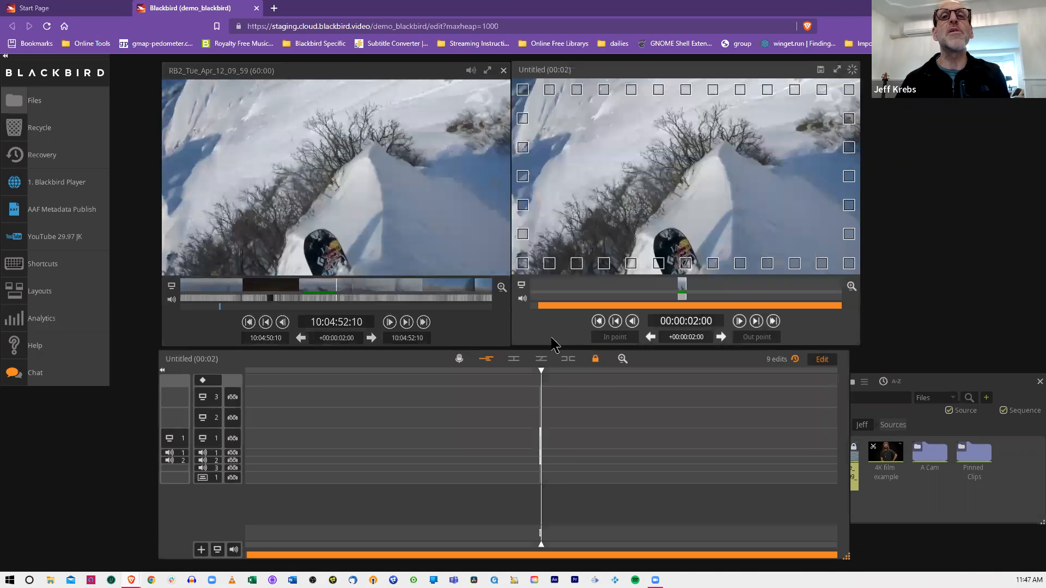
Step: Mark a second source selection from 10:04:57:28 to 10:05:03:10 and add it to the end of the Untitled sequence
left_click(436, 295)
key("i")
left_click(427, 289)
key("o")
left_click_drag(425, 269, 616, 184)
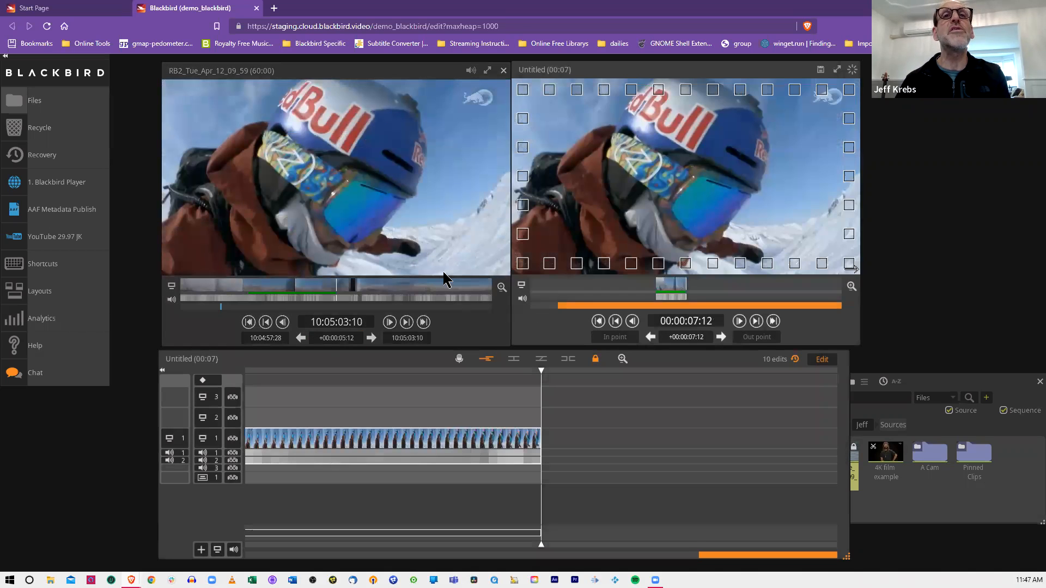
Step: Mark a third source selection from 10:11:56:10 to 10:12:00:22 and add it to the end of the Untitled sequence
left_click(444, 291)
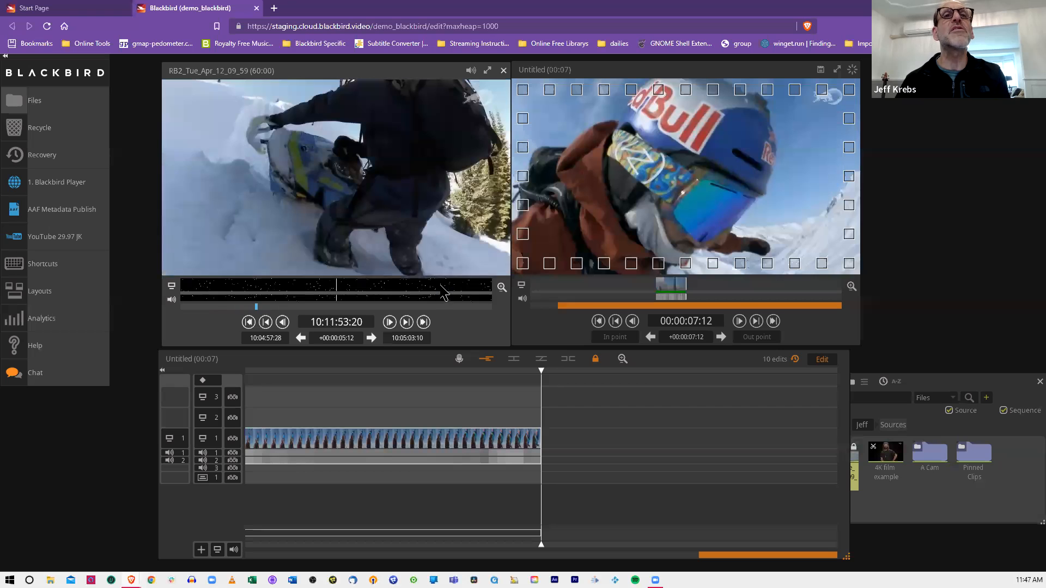
left_click(360, 291)
key("i")
left_click_drag(357, 283, 619, 183)
key("o")
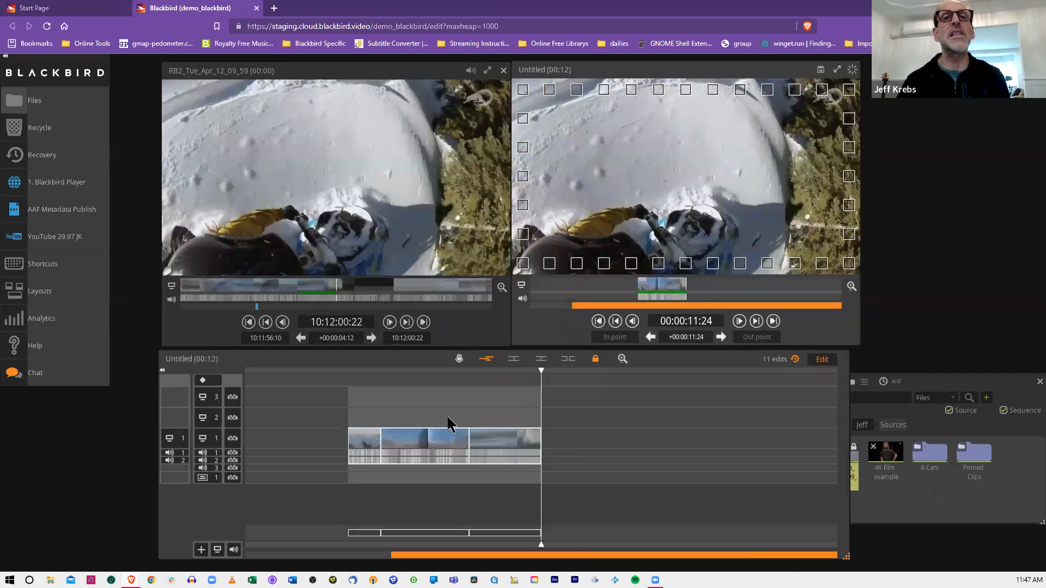
Step: Go to the sequence's cut at 00:00:02:00 and ripple-trim the second clip's start about 3 seconds earlier
left_click(447, 424)
left_click(461, 422)
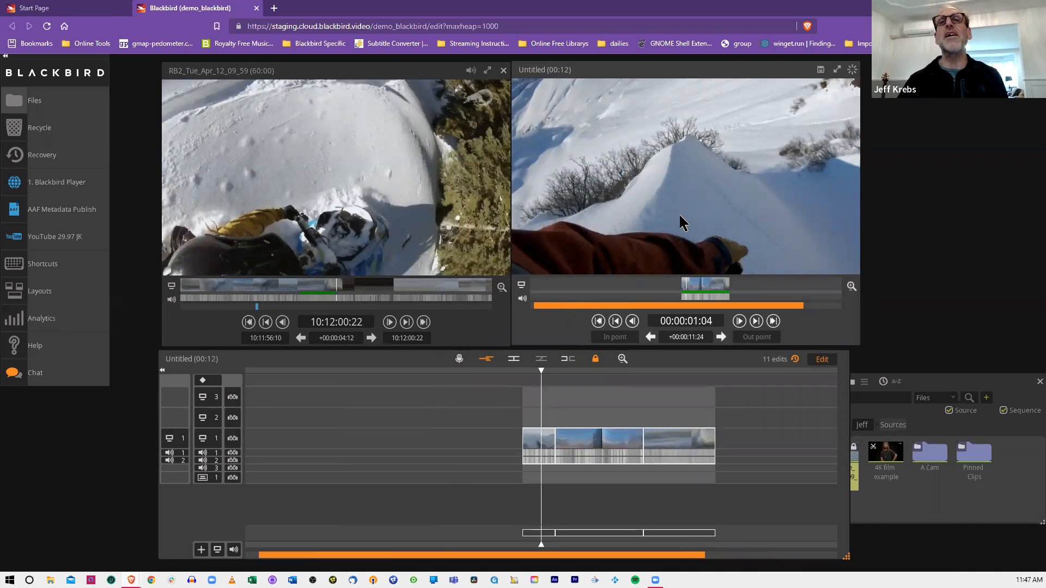
left_click(561, 435)
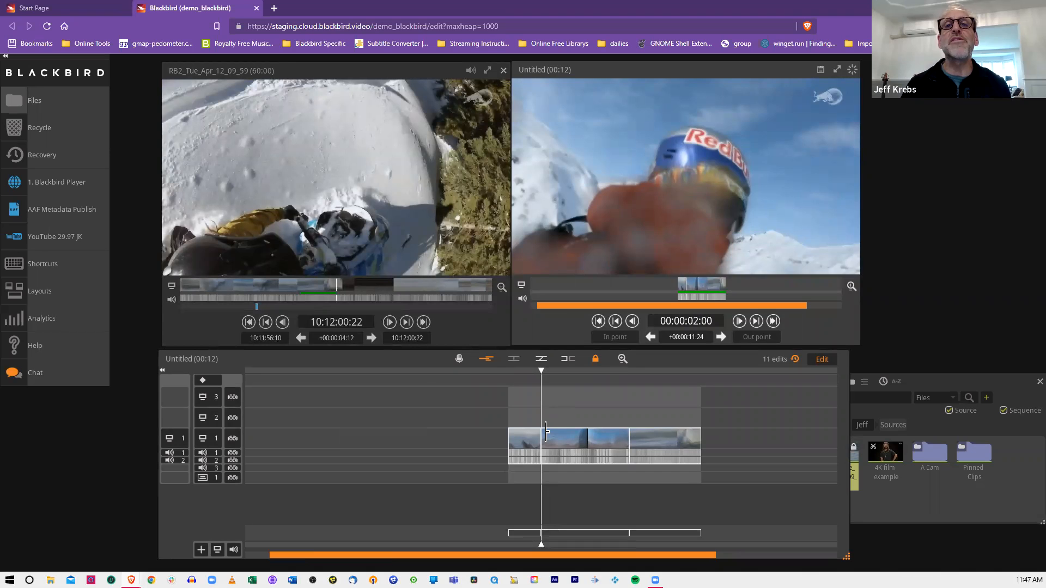
left_click(530, 421)
left_click(559, 435)
left_click_drag(559, 435, 517, 435)
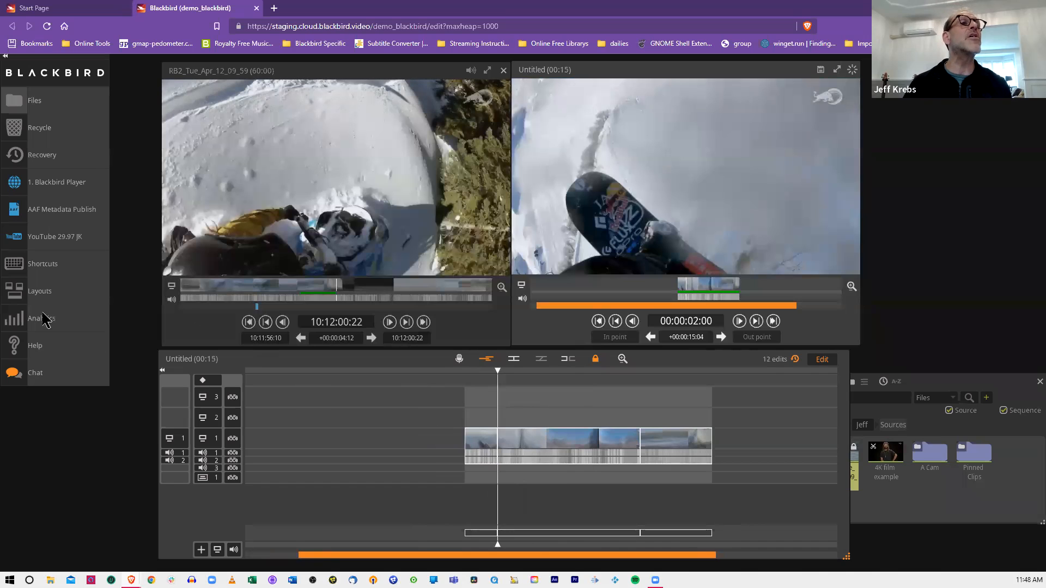
Step: Open the keyboard shortcuts and switch the keyset from Media Composer to the custom advanced Macros keyset
left_click(22, 265)
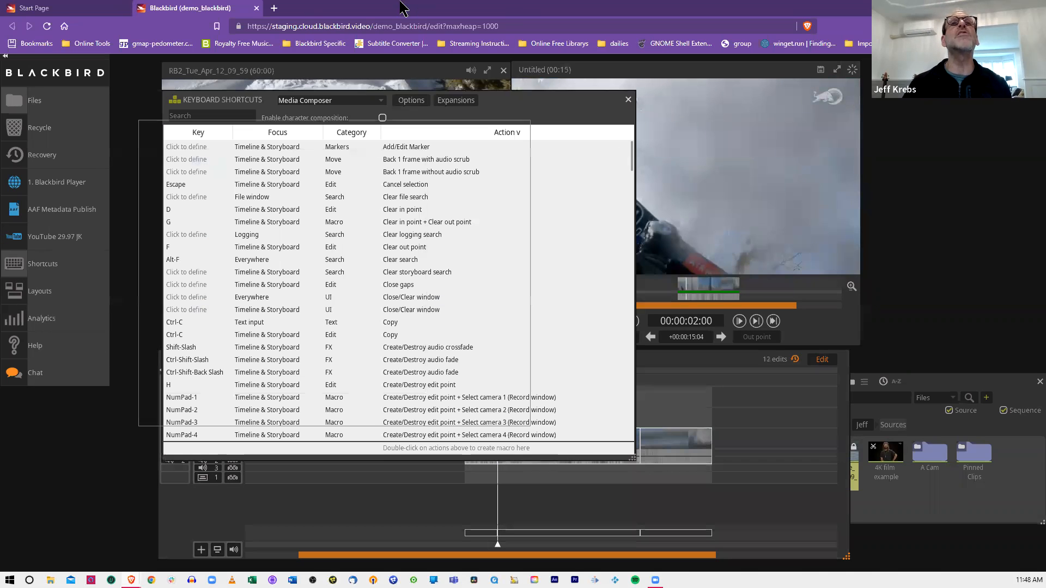
left_click(383, 101)
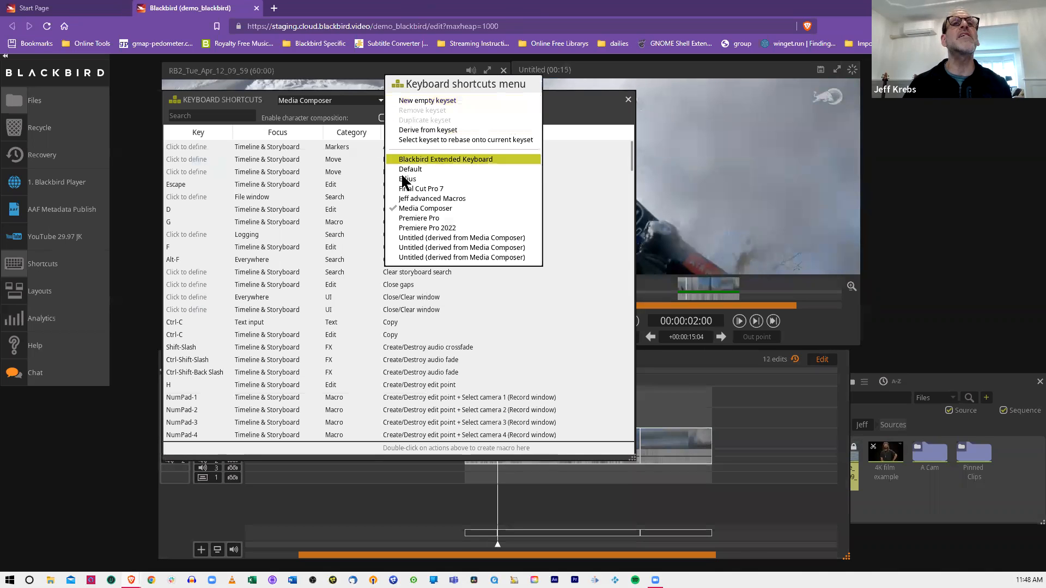
left_click(428, 199)
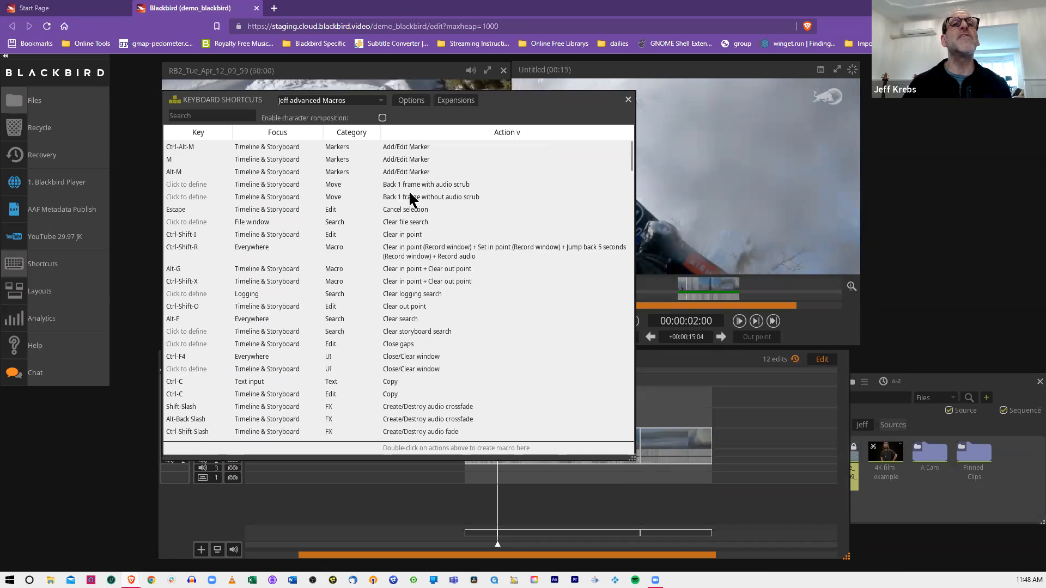
Step: Look through the keyset's assigned actions and macros, including the edit-point, delete and jump commands, and close the shortcuts window
scroll(410, 199, "down", 4)
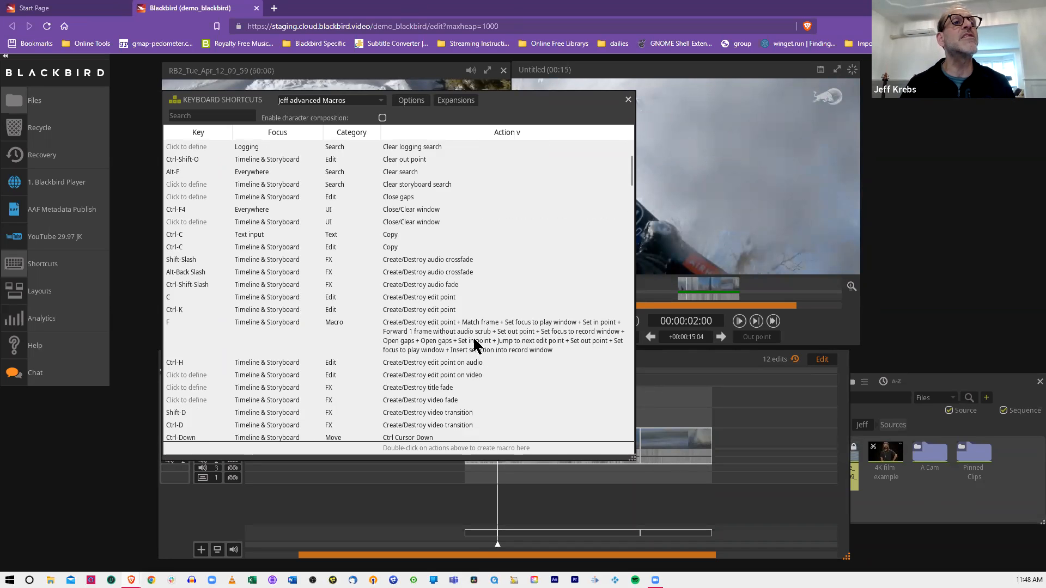
scroll(473, 344, "down", 6)
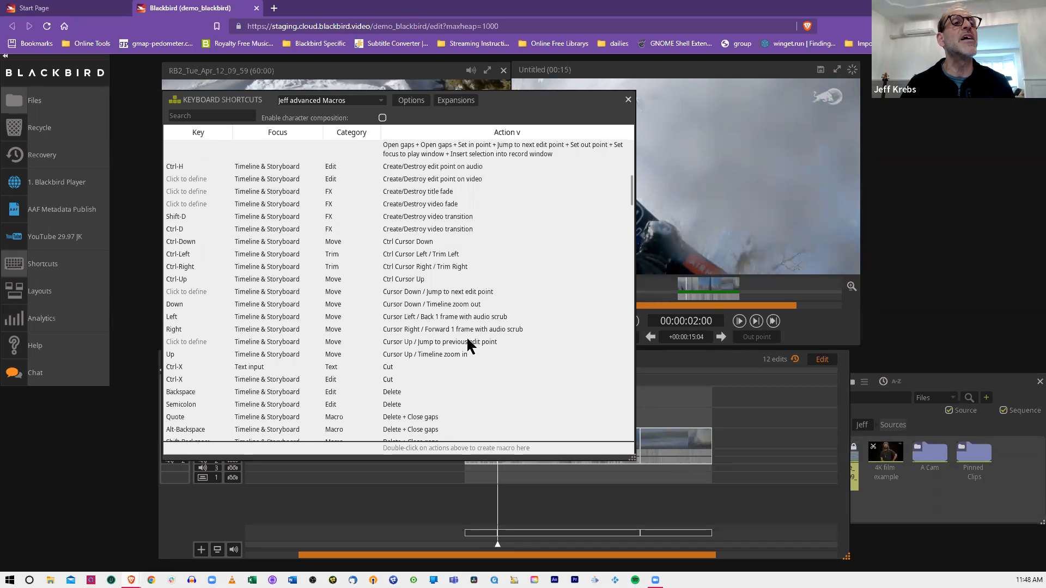
scroll(467, 343, "down", 2)
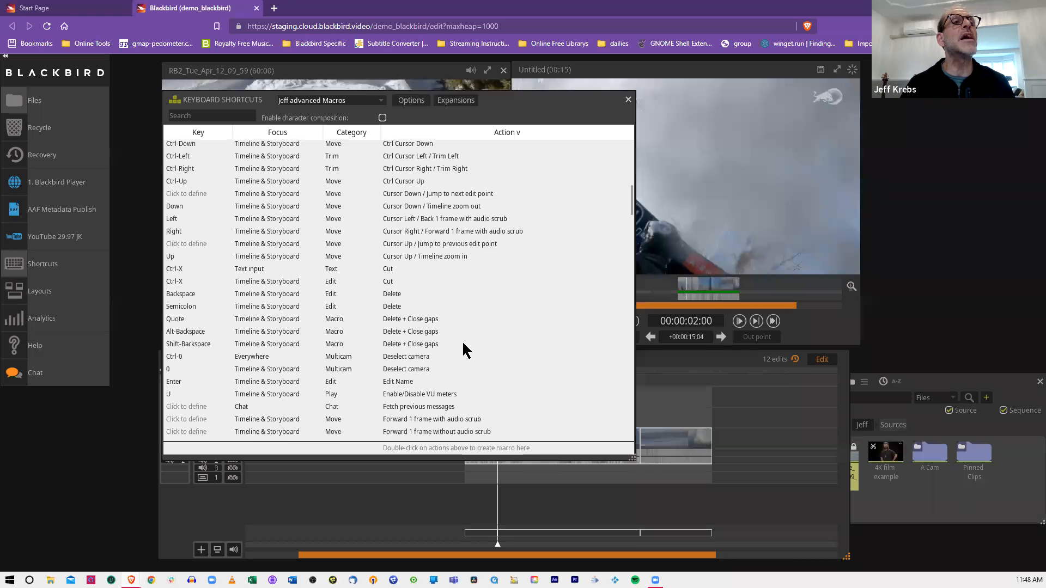
scroll(462, 349, "up", 6)
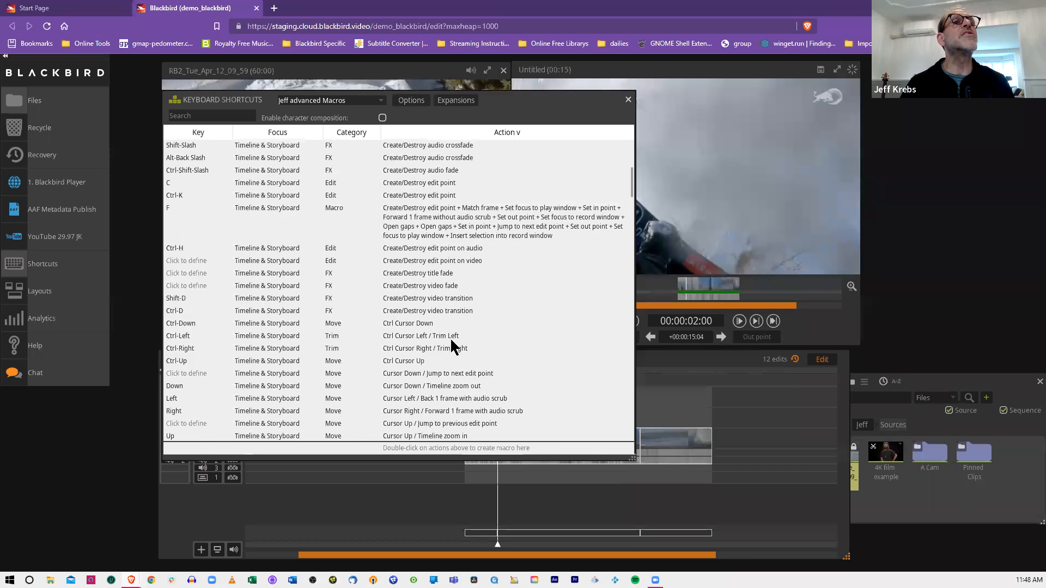
scroll(451, 333, "up", 5)
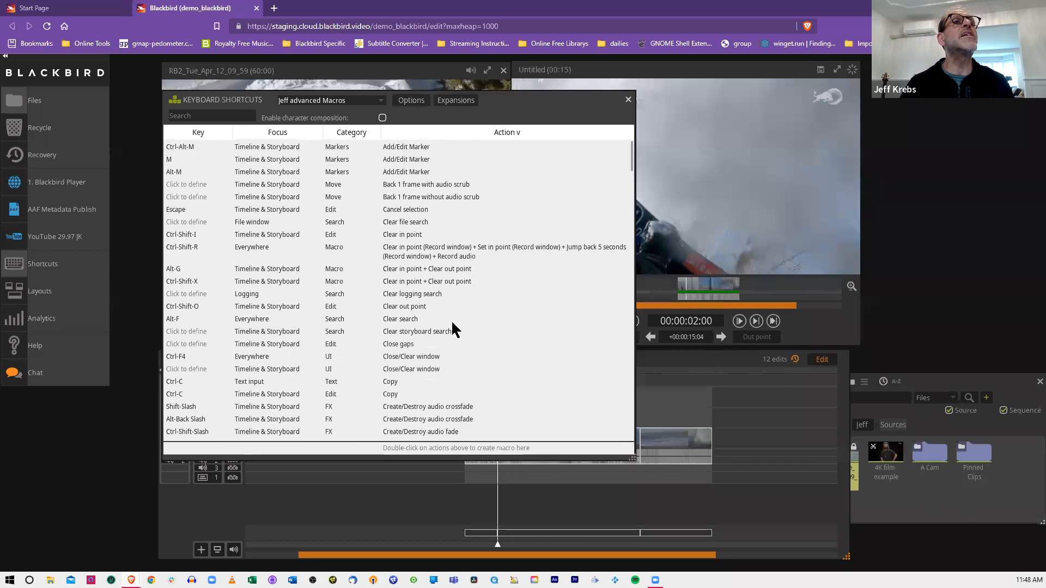
scroll(452, 327, "down", 6)
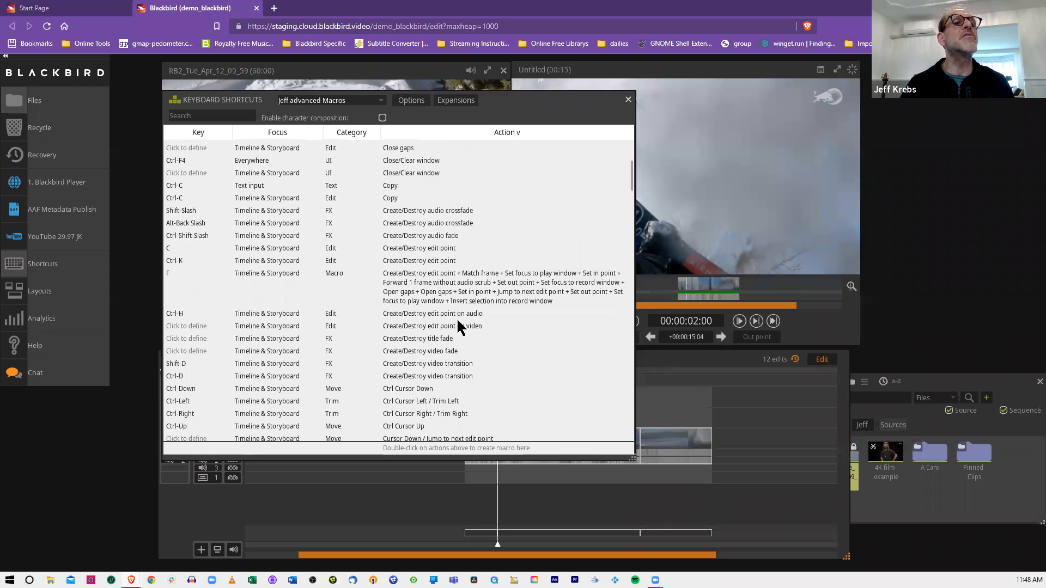
scroll(457, 326, "down", 3)
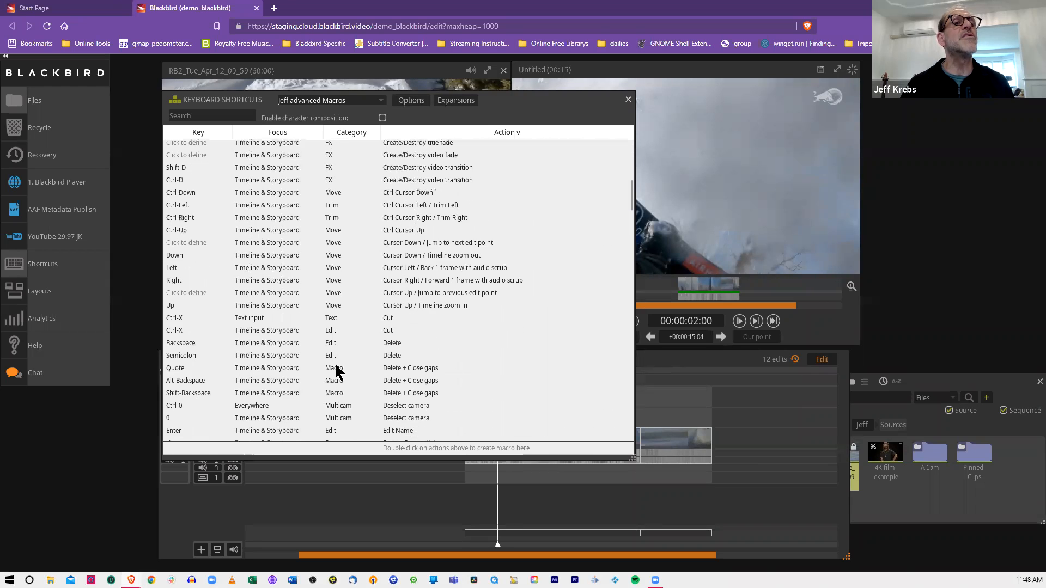
scroll(338, 370, "down", 3)
scroll(339, 373, "down", 7)
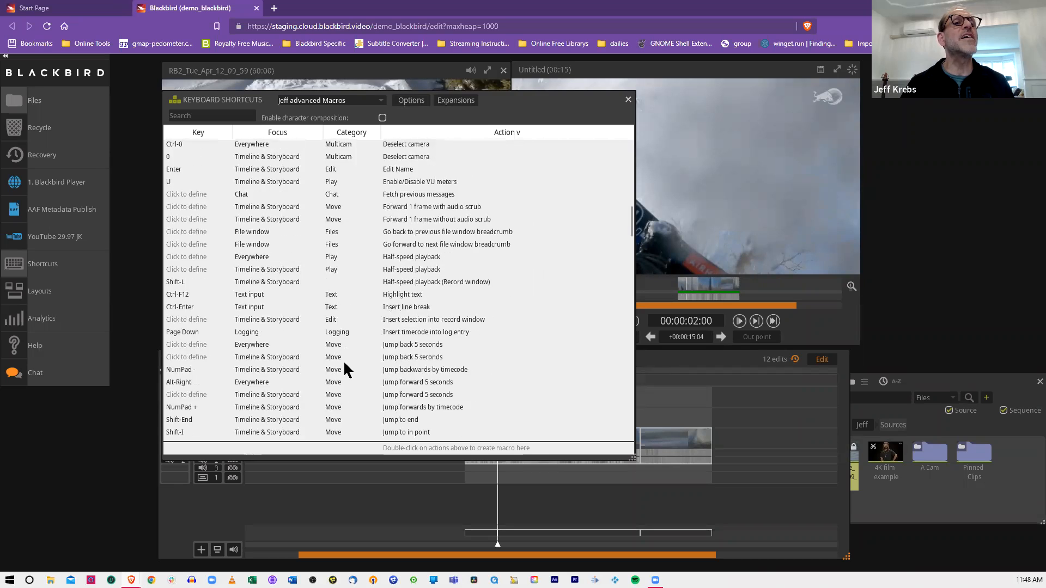
scroll(344, 361, "down", 5)
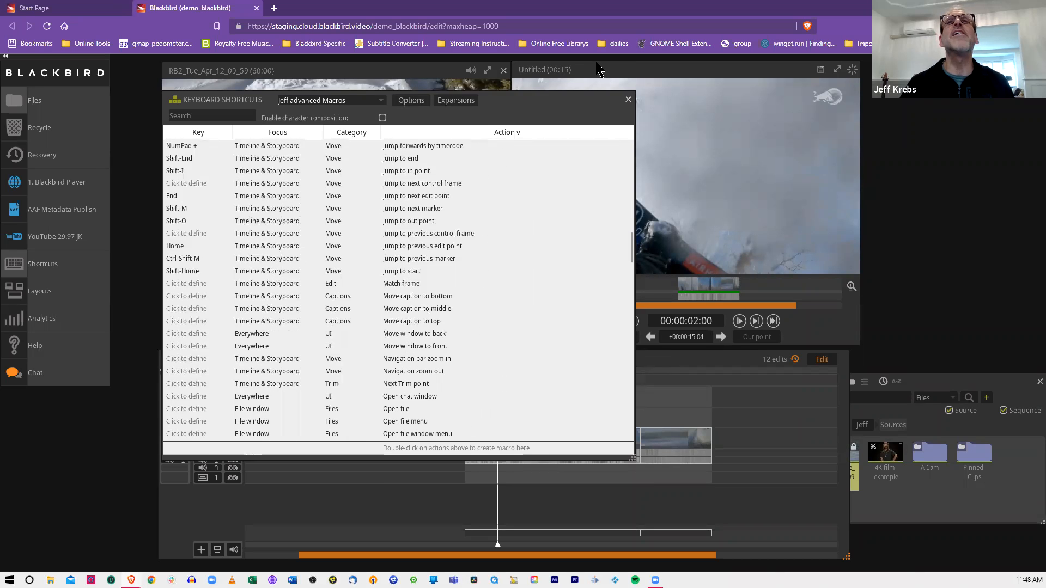
left_click(627, 100)
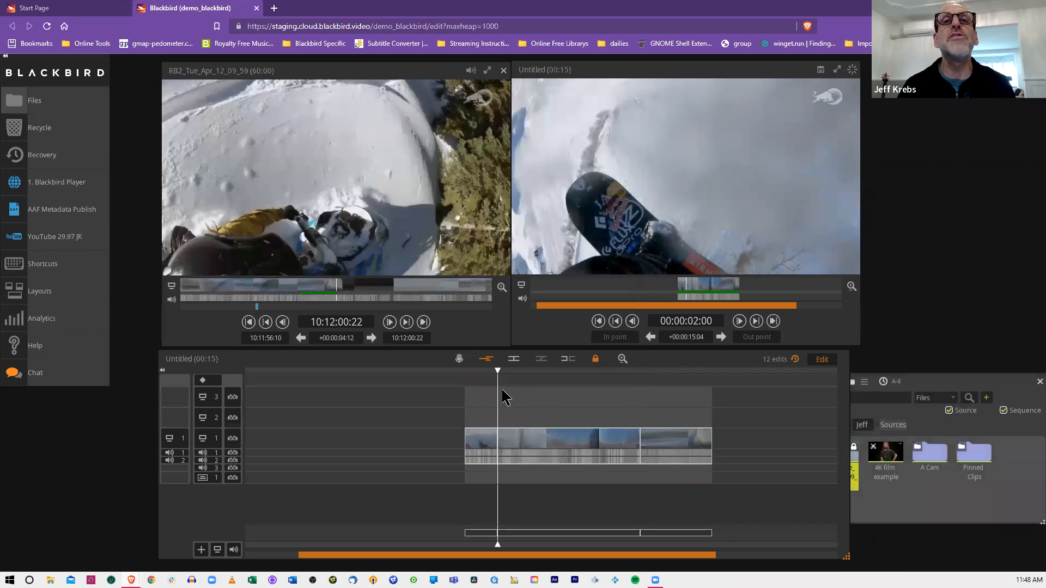
Step: Place the playhead at 00:00:04:14 in the second clip and trim away everything from the clip's start to the playhead, closing the gap
key("space")
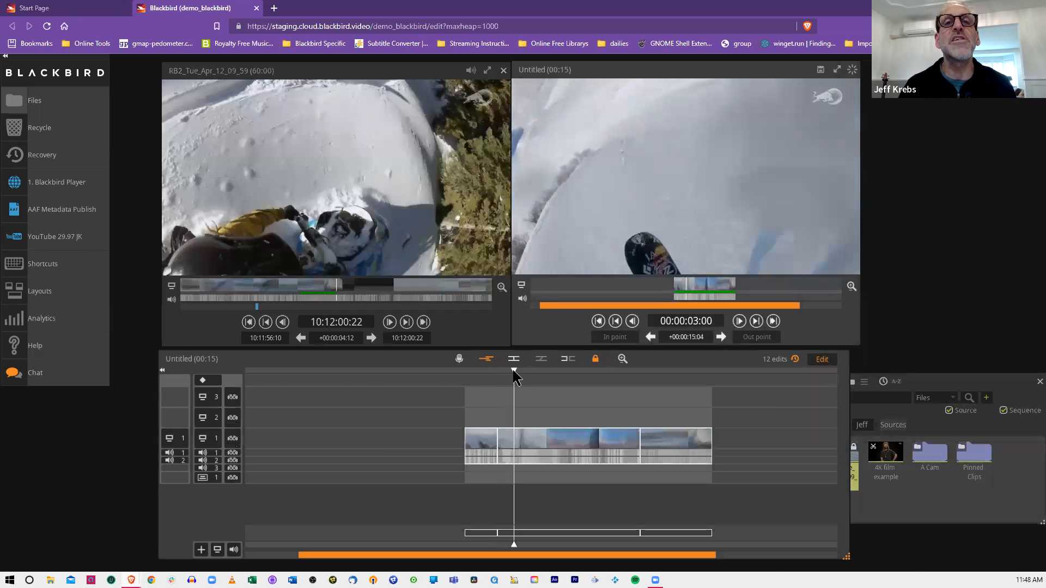
left_click(498, 373)
left_click_drag(497, 373, 538, 398)
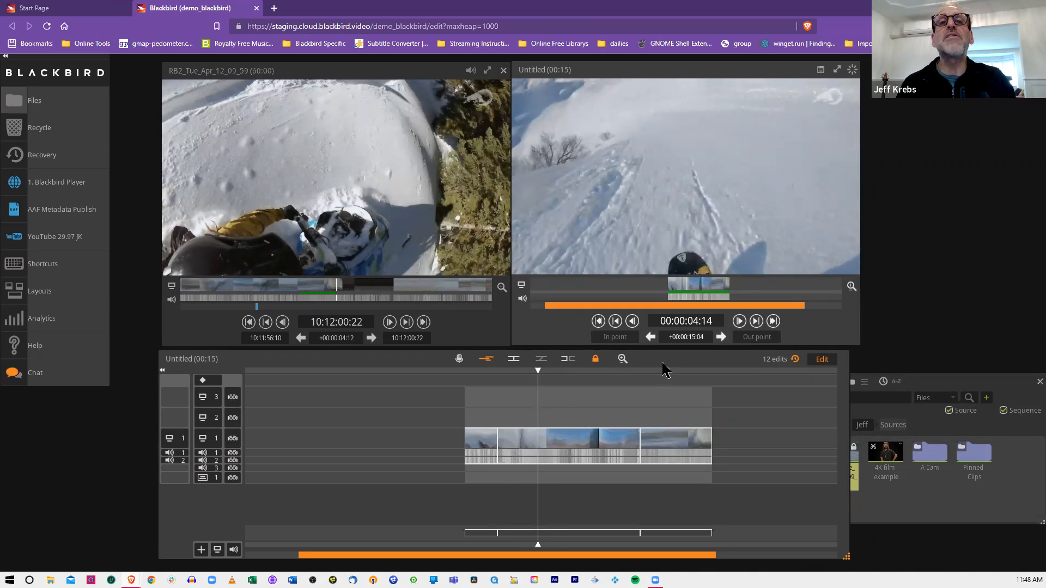
key("q")
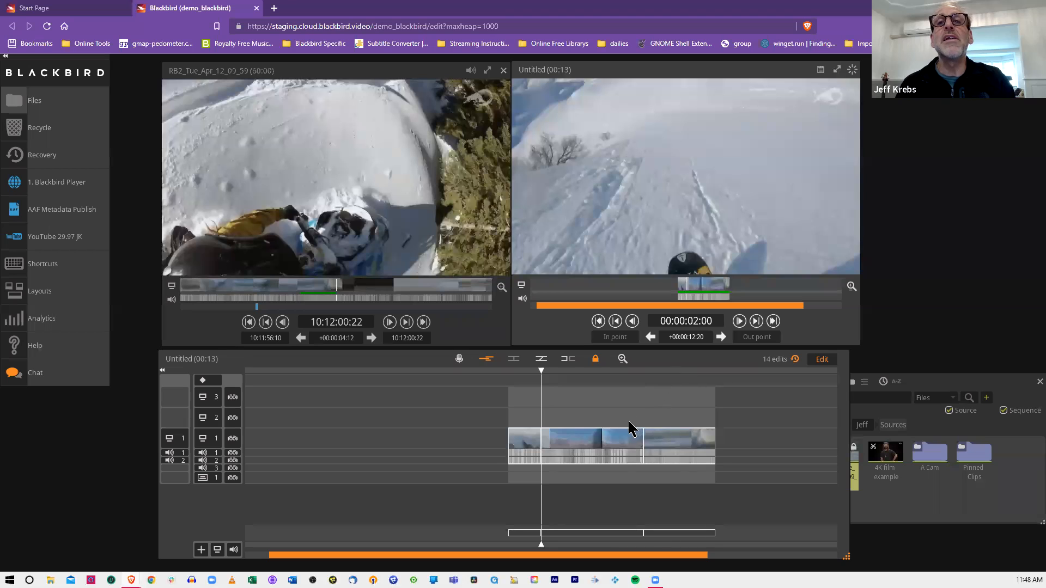
Step: Place the playhead at 00:00:05:22 in the second clip and trim away the clip's remainder after it, closing the gap
left_click(641, 382)
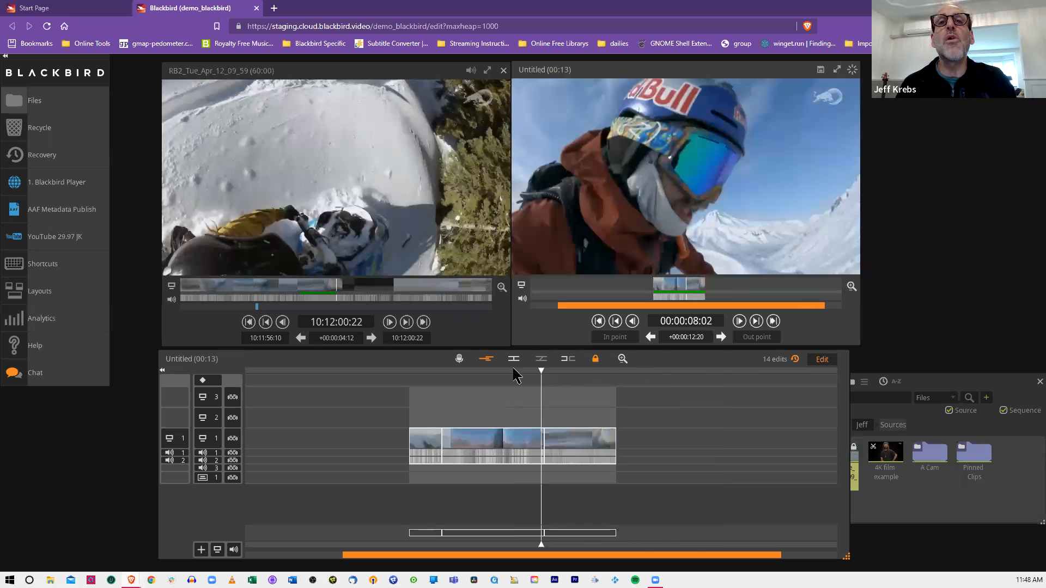
left_click_drag(540, 374, 503, 374)
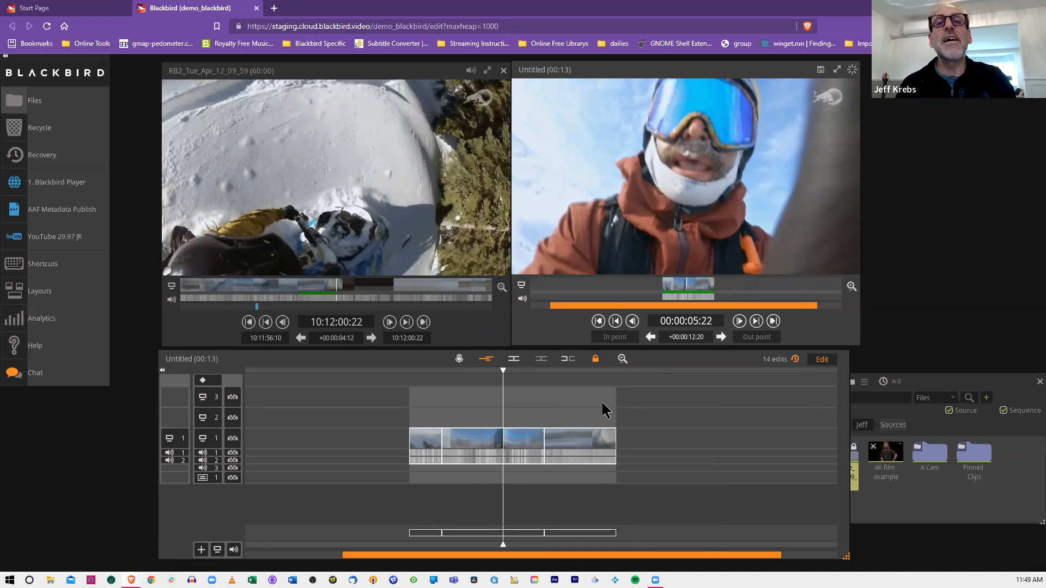
key("w")
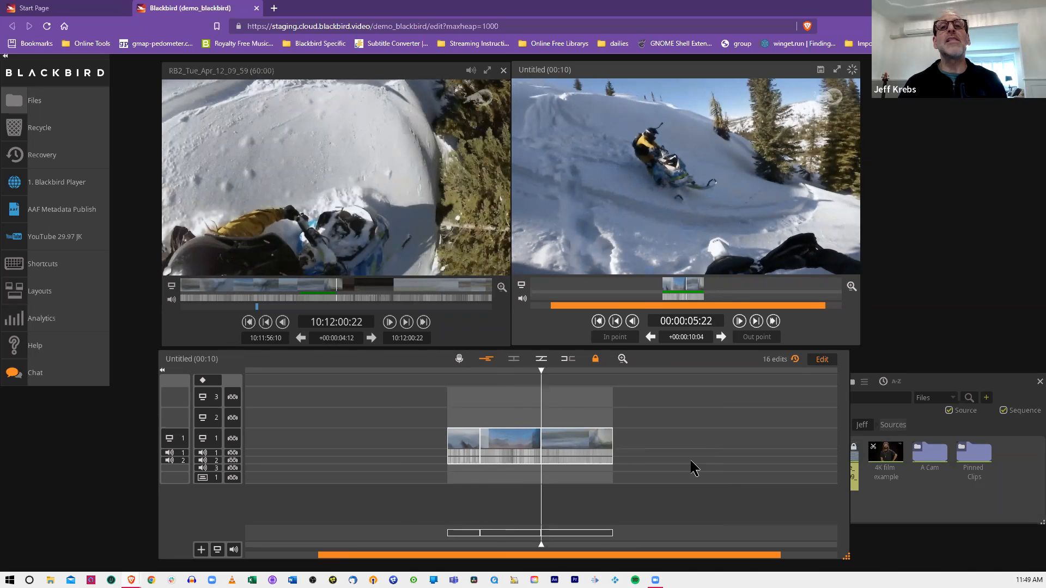
Step: Place the playhead at 00:00:07:14 in the third clip and insert a 20-frame freeze frame there with the custom macro
left_click(567, 425)
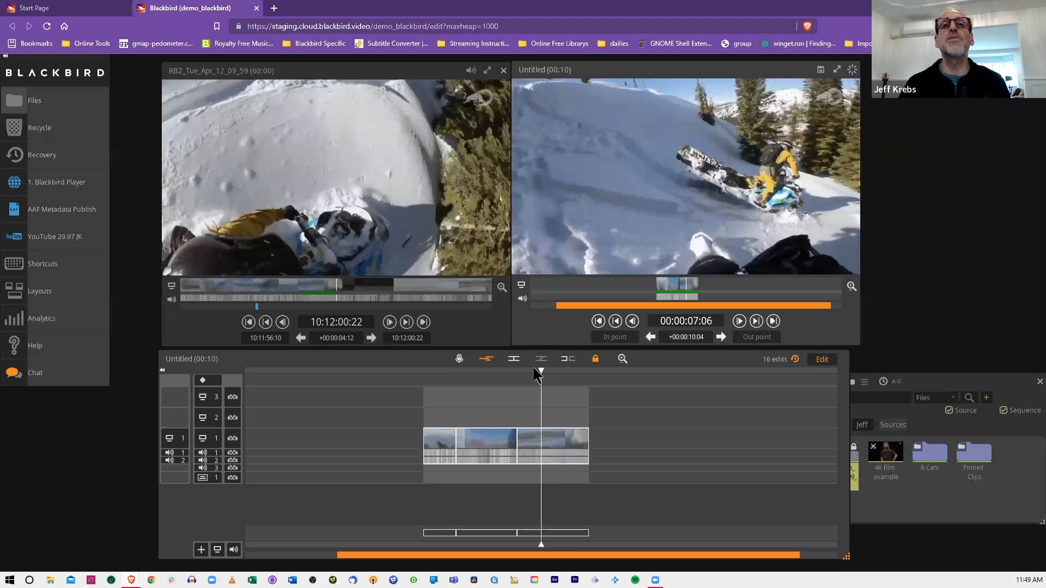
left_click_drag(541, 376, 544, 376)
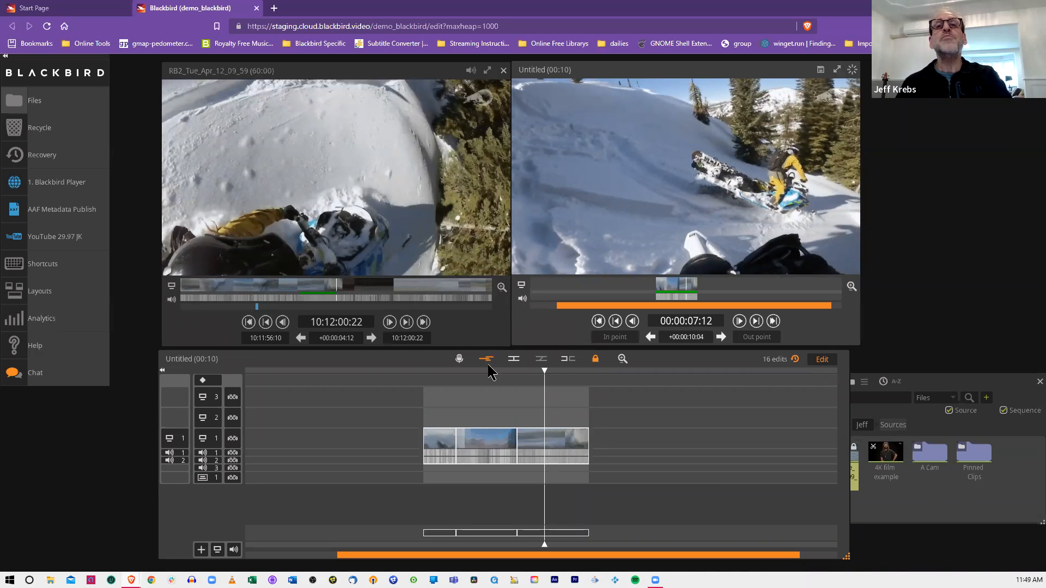
left_click(545, 370)
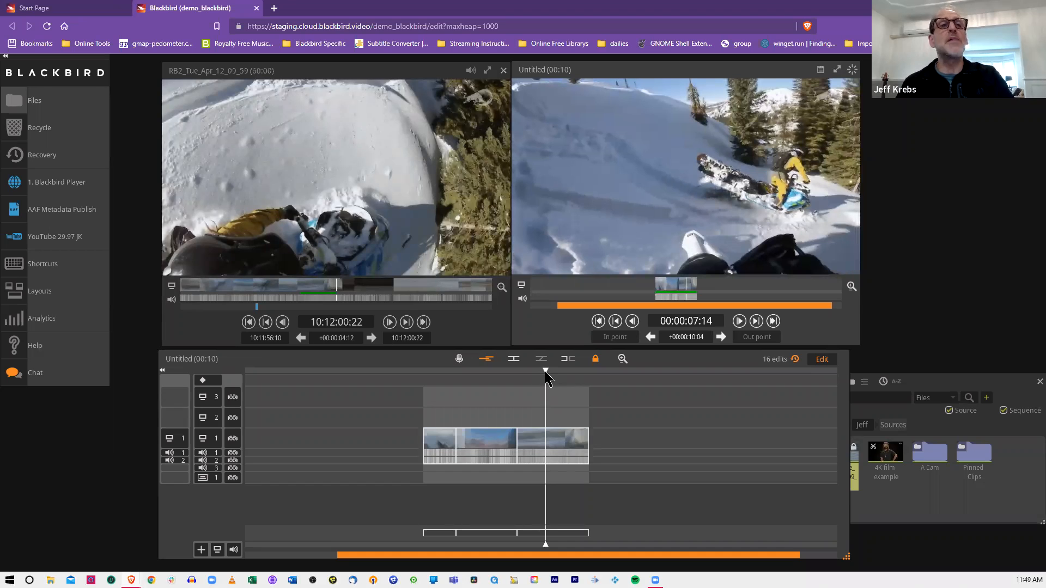
key("f")
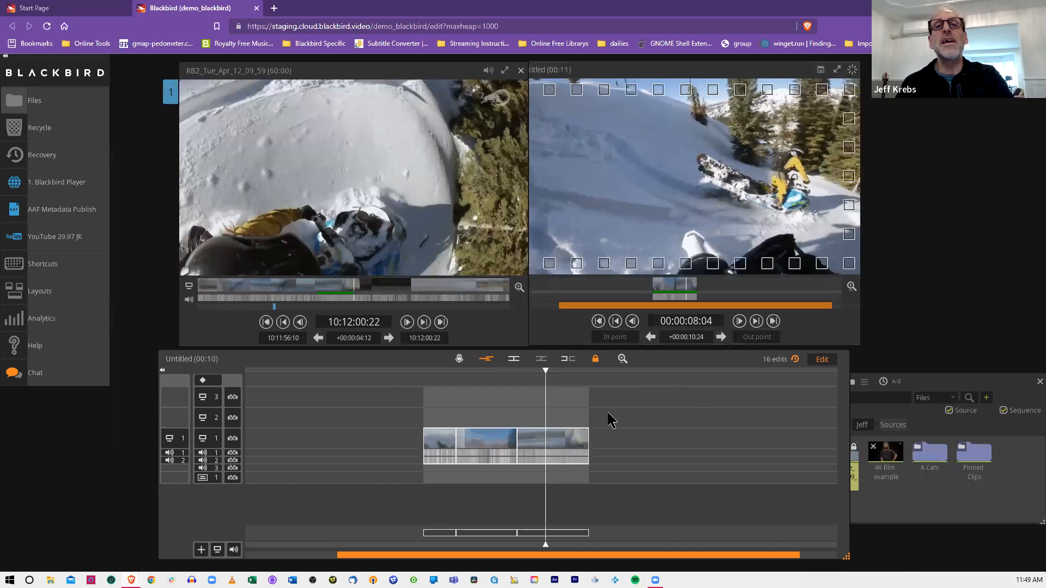
Step: Play the third clip across the inserted freeze frame twice to review it
left_click(525, 415)
key("space")
key("space")
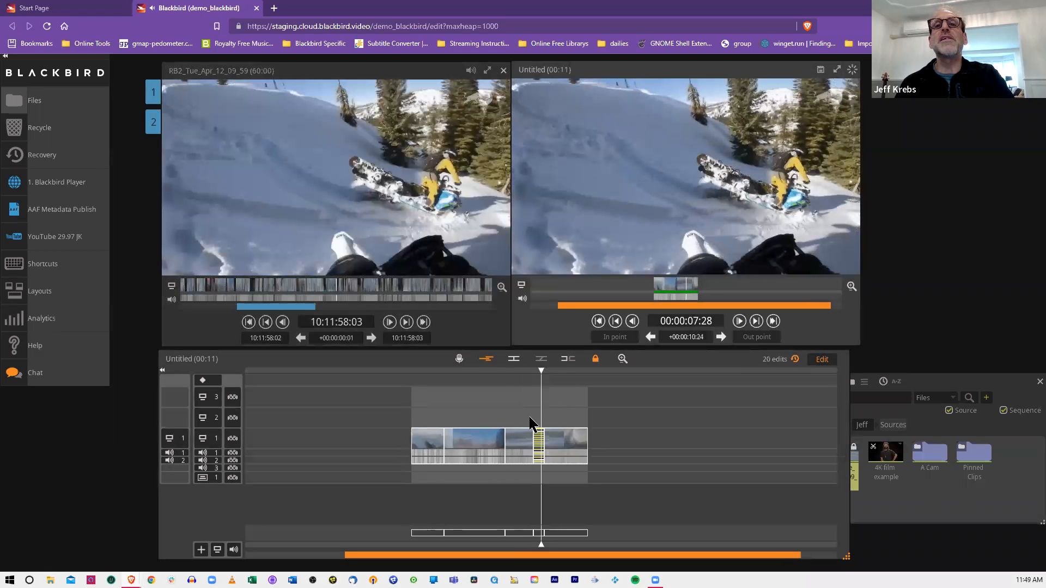
left_click(530, 419)
key("space")
key("space")
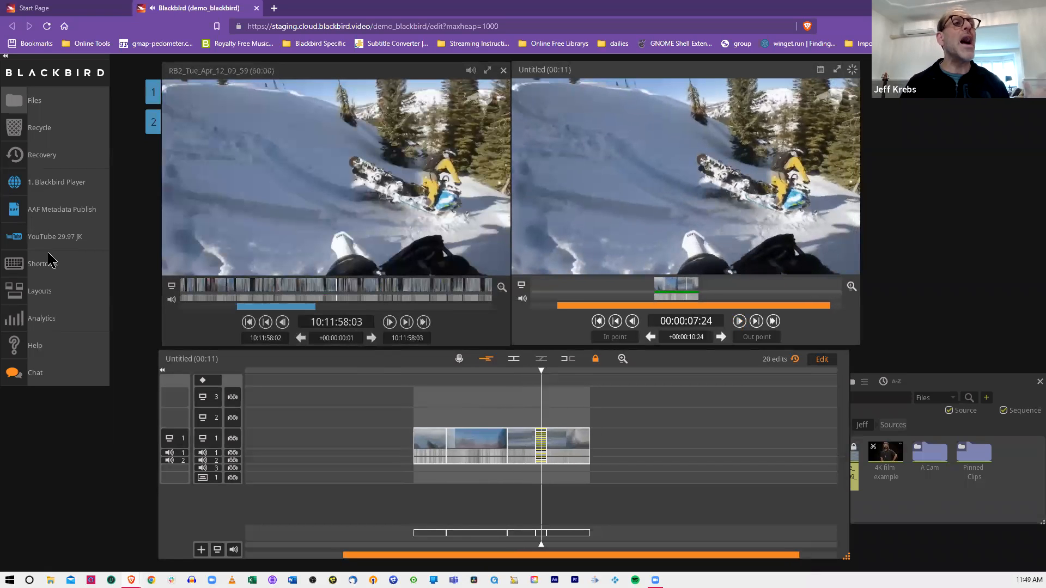
Step: Sort the keyboard shortcuts by category and examine the custom entries in the Macro category, including the freeze-frame macro on F
left_click(19, 272)
scroll(389, 242, "down", 5)
scroll(389, 243, "up", 4)
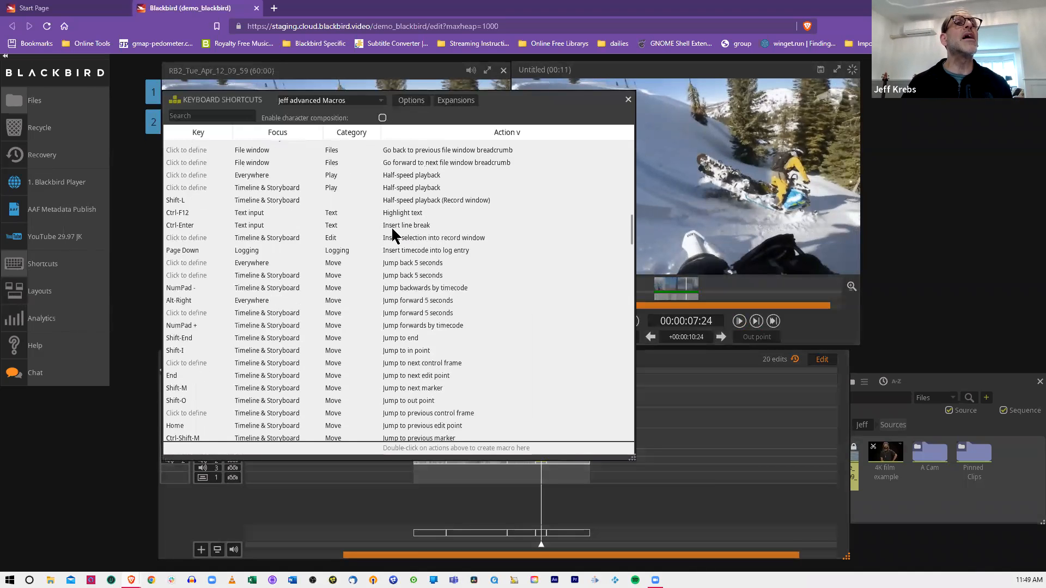
left_click(357, 136)
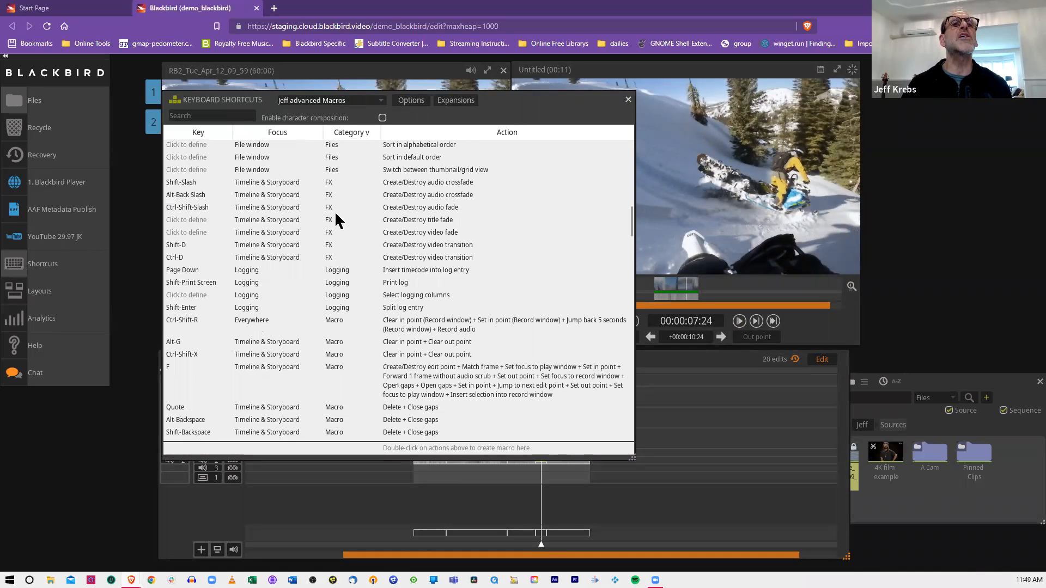
scroll(346, 336, "down", 2)
scroll(348, 332, "down", 1)
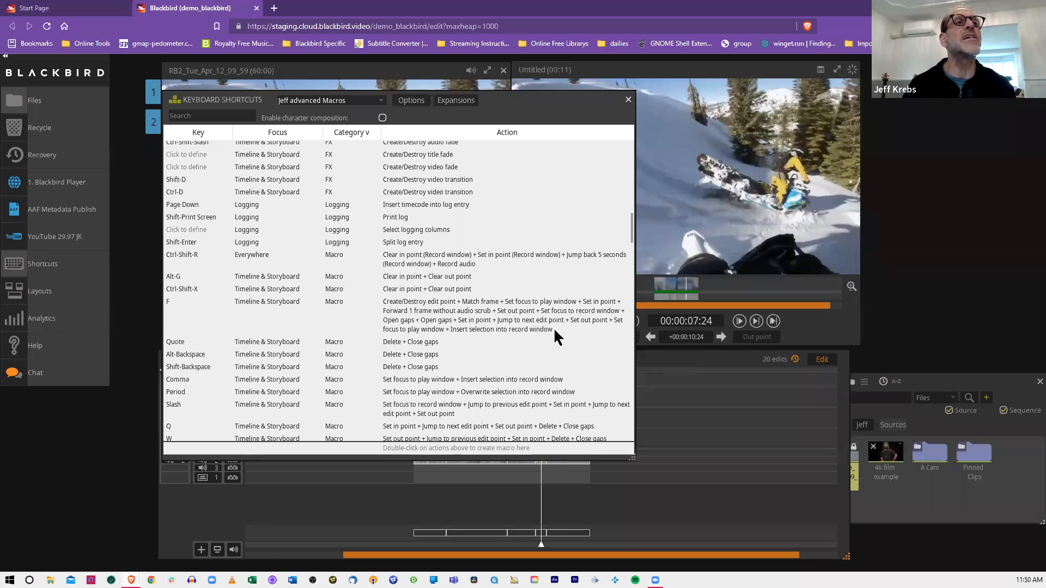
scroll(552, 326, "down", 3)
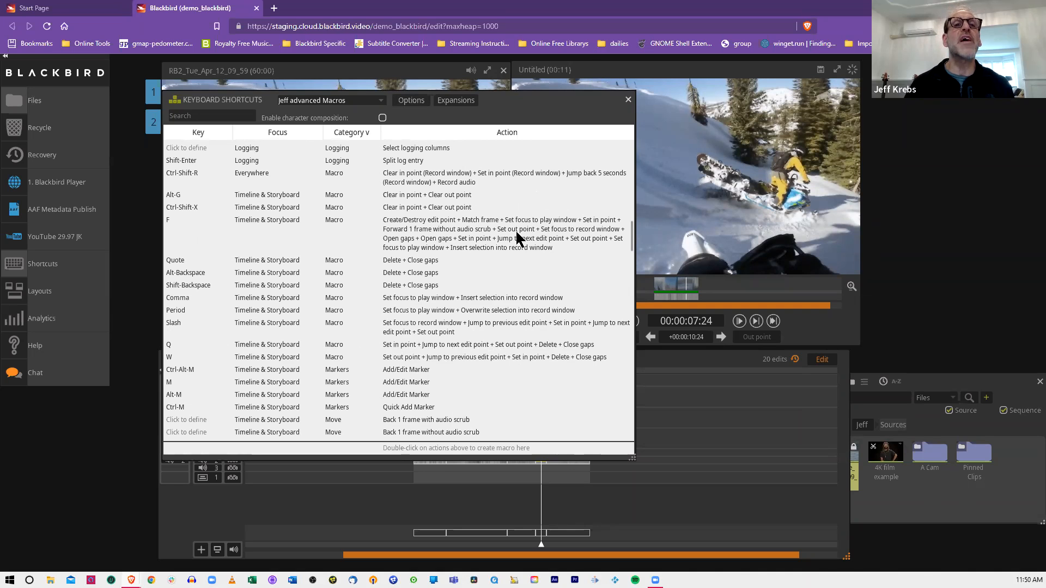
scroll(520, 231, "down", 2)
scroll(521, 230, "down", 1)
scroll(525, 217, "up", 3)
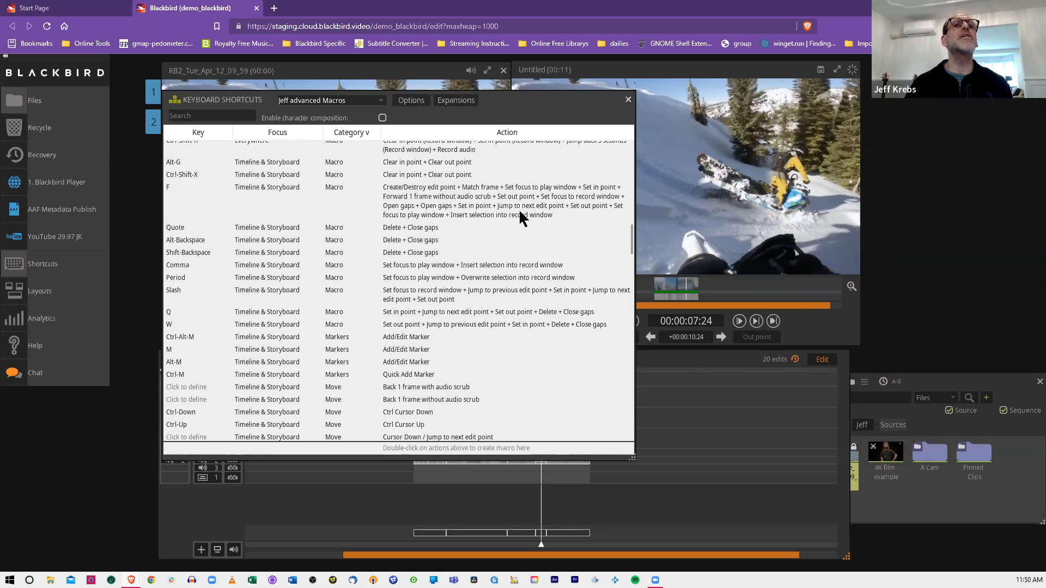
scroll(512, 213, "up", 1)
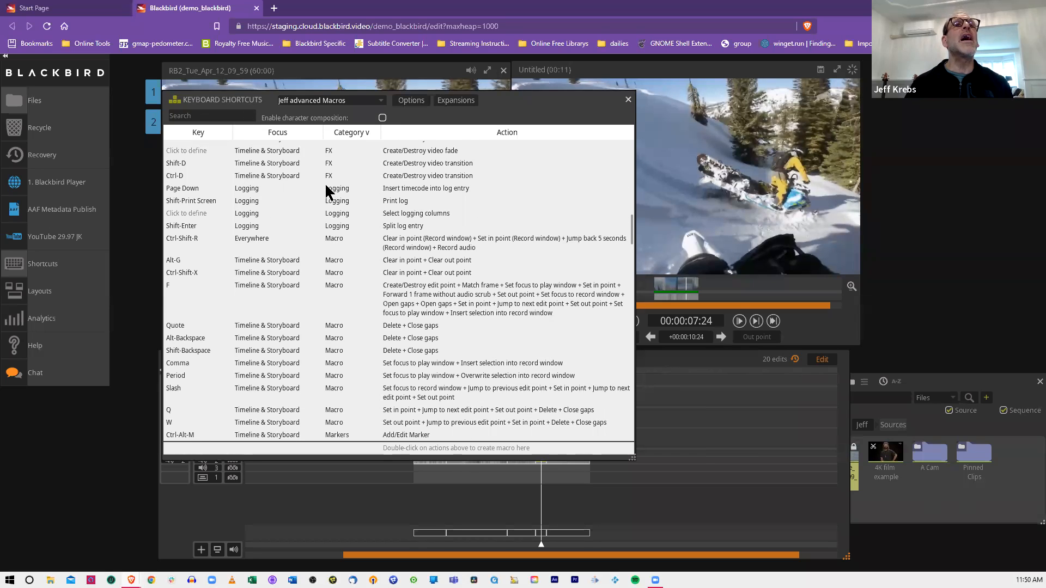
scroll(328, 196, "up", 3)
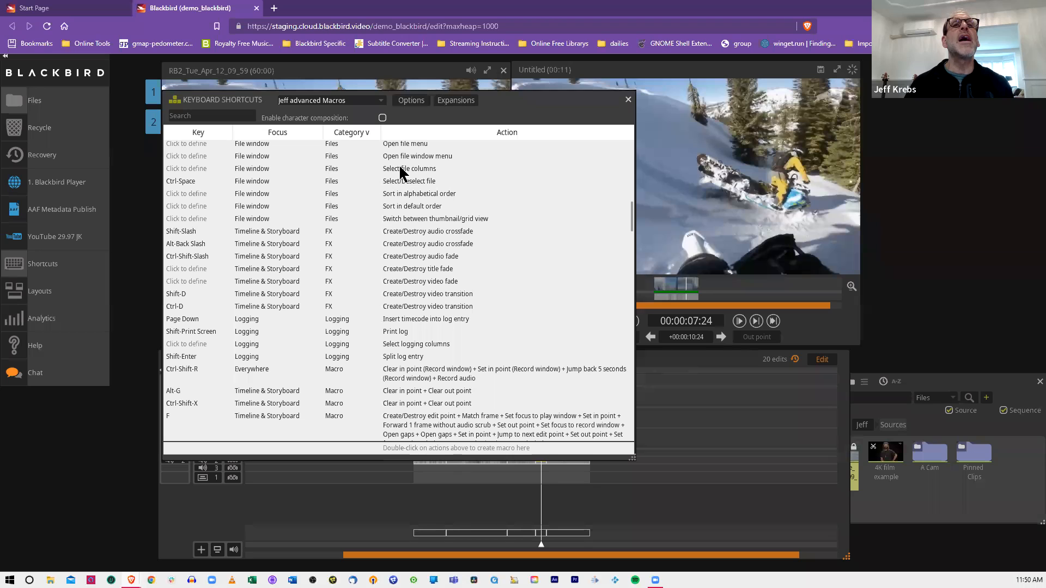
Step: Try out a file-window macro combining Select file columns, Sort in alphabetical order and Sort in default order, discard it and close the shortcuts
double_click(400, 170)
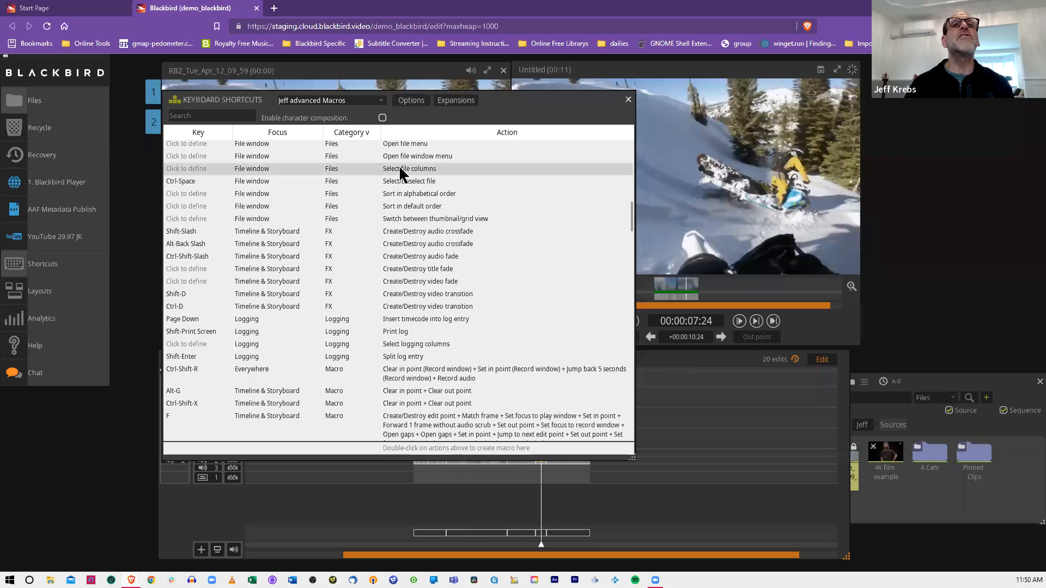
double_click(401, 194)
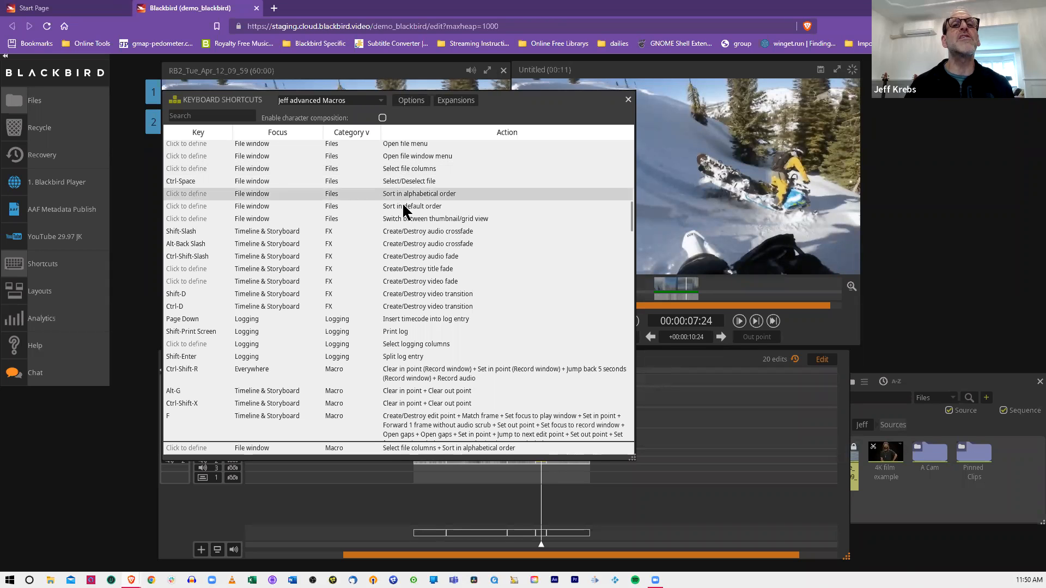
double_click(404, 207)
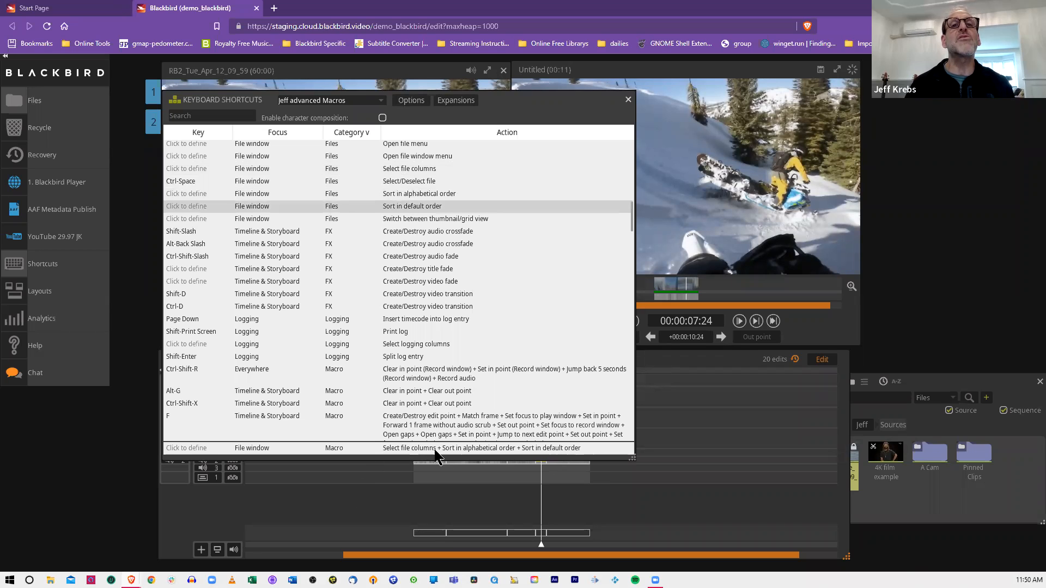
left_click(177, 449)
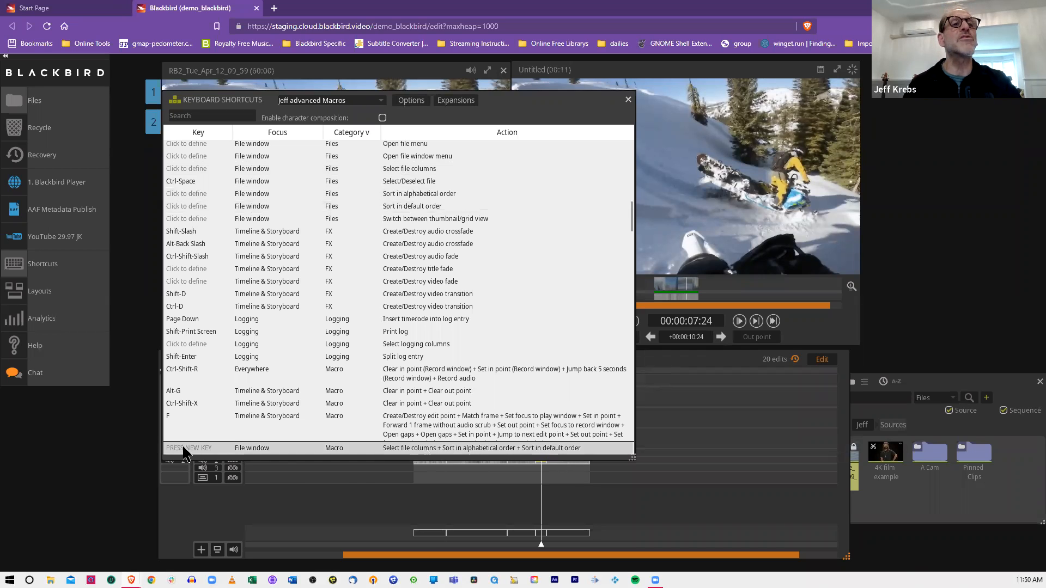
key("Escape")
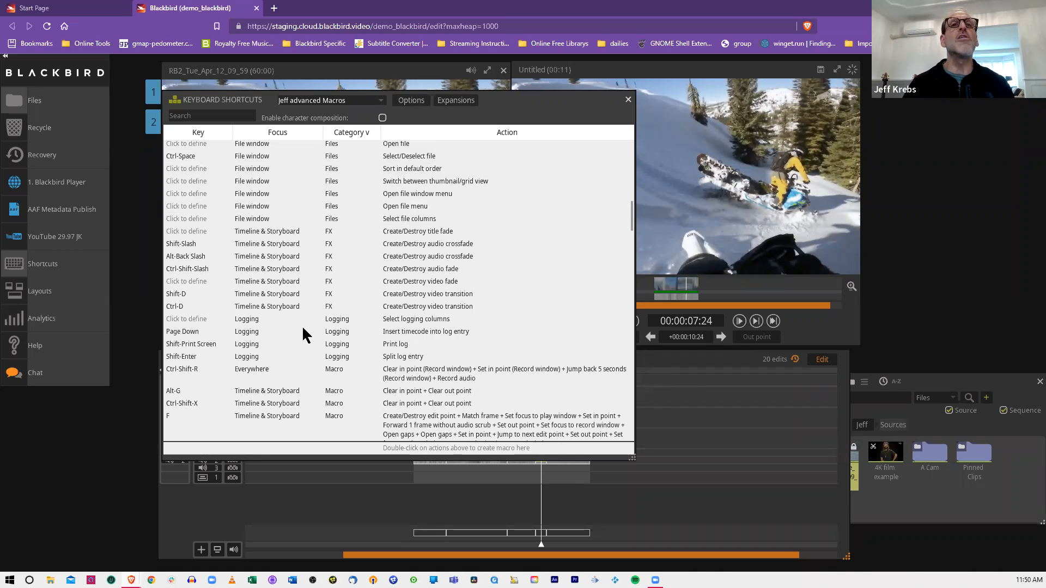
scroll(372, 231, "up", 1)
scroll(372, 237, "up", 2)
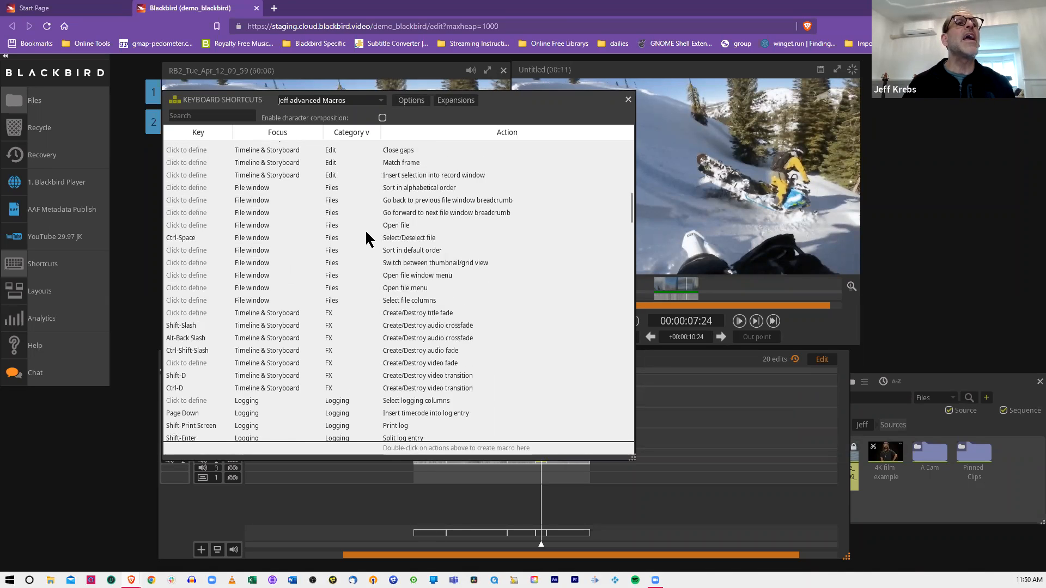
left_click(629, 100)
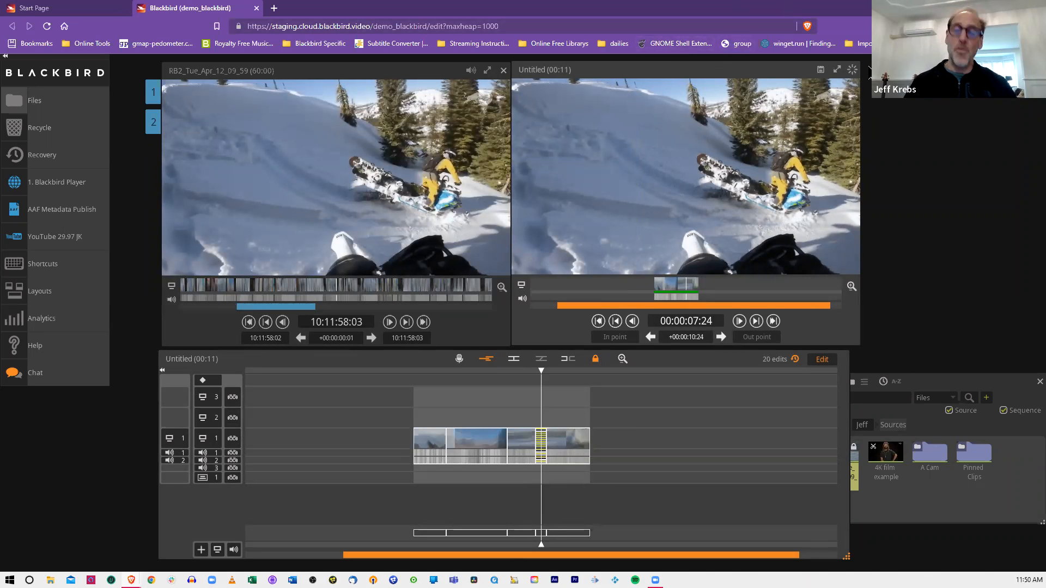
Step: Clear the sequence window, discarding its unsaved edits, and load the source RB2_Tue_Apr_12_09_59 into the source player
left_click(853, 70)
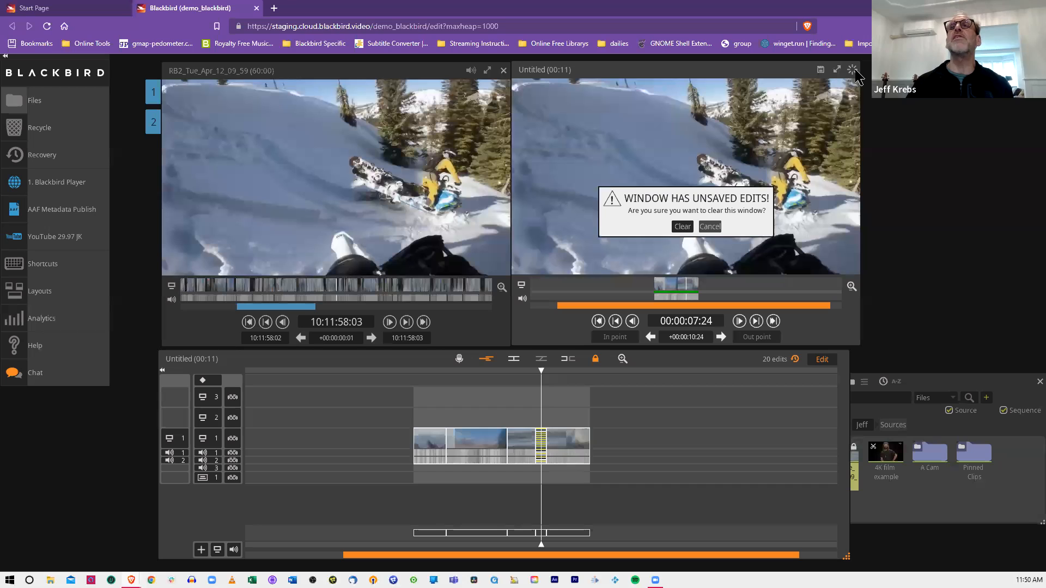
left_click(689, 226)
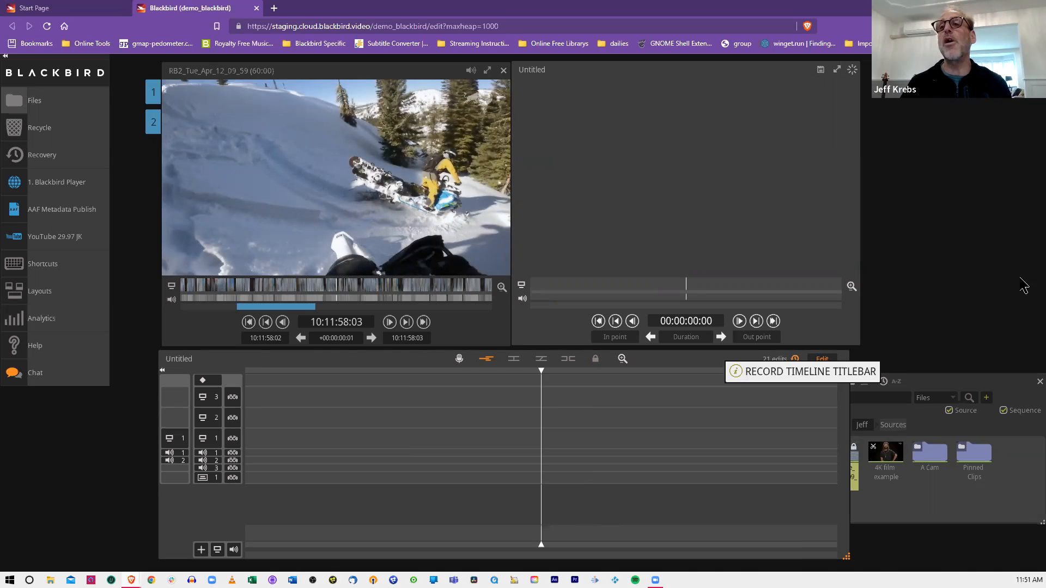
left_click(950, 390)
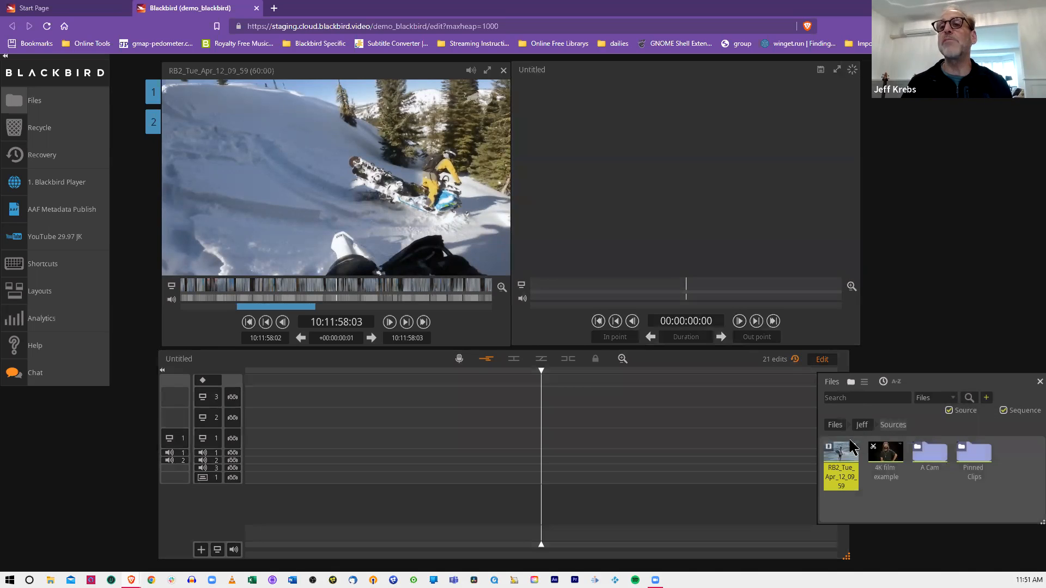
left_click_drag(849, 458, 354, 210)
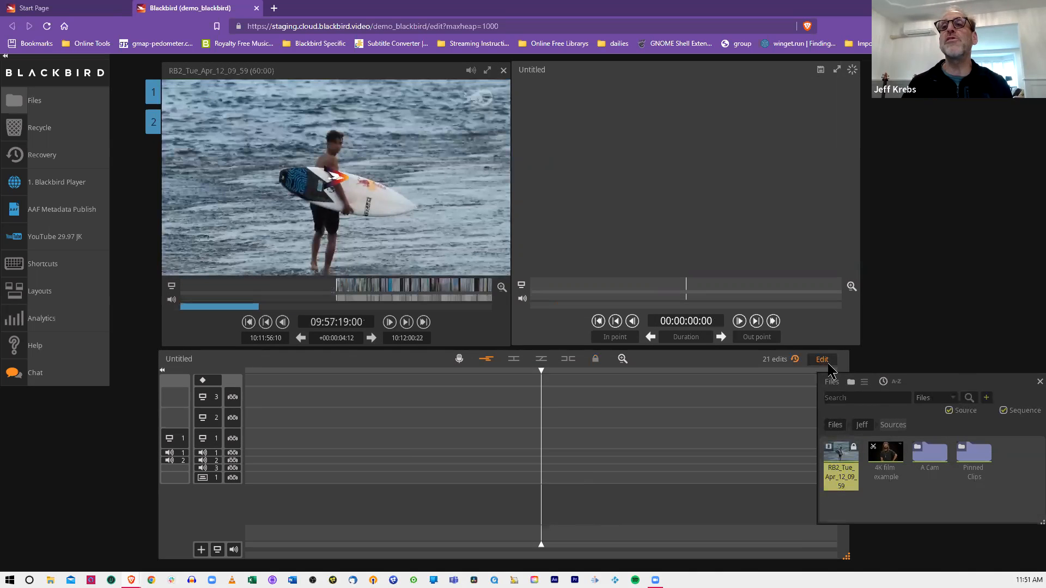
Step: Switch the lower pane to the Log view of source 2
left_click(822, 359)
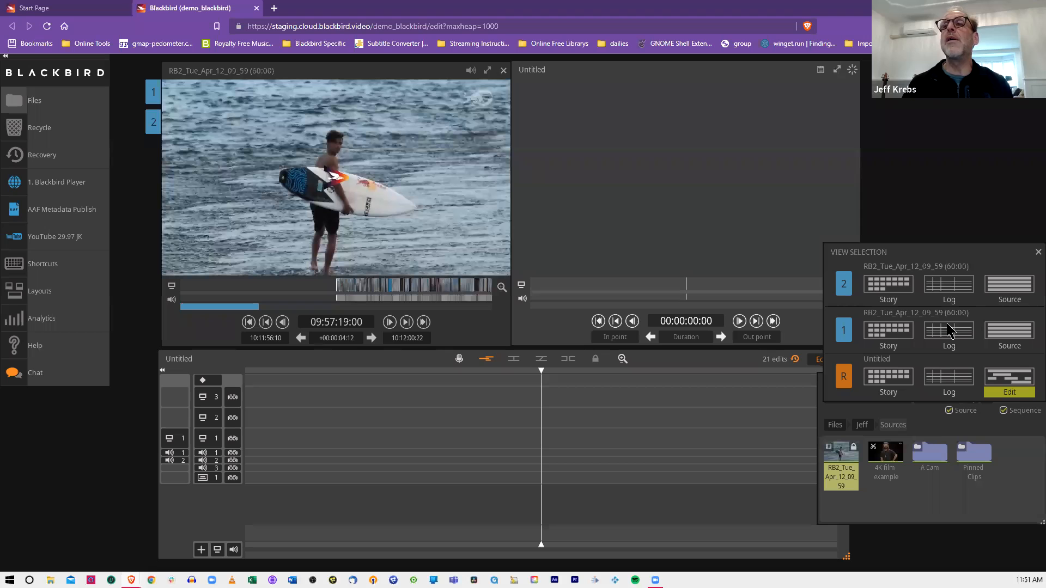
left_click(949, 297)
scroll(414, 494, "down", 3)
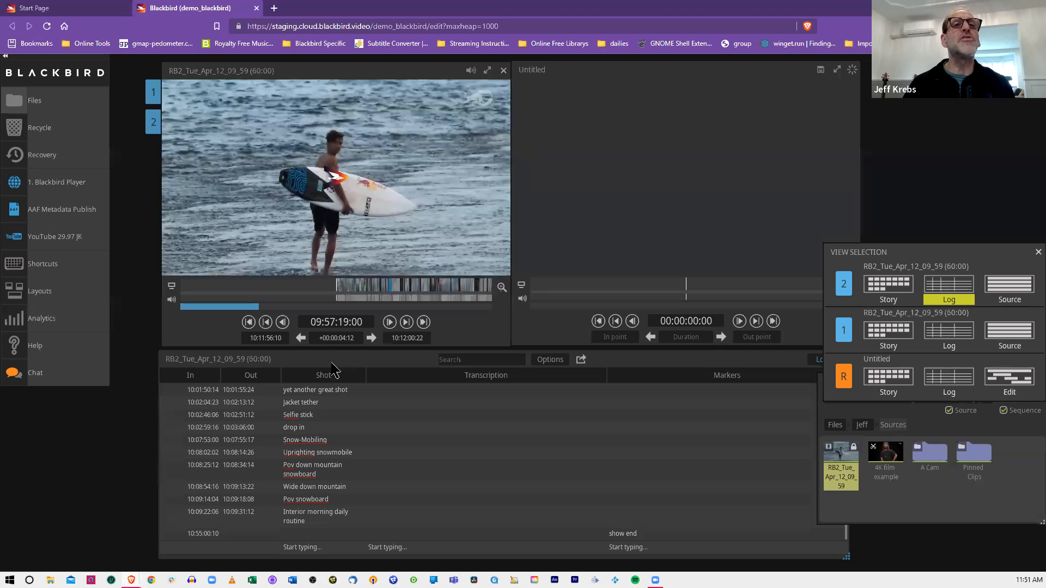
Step: Move the source playhead to 10:00:22:14 and log an entry with that In time and the Shot text "here is another marker"
left_click(378, 299)
scroll(332, 436, "down", 3)
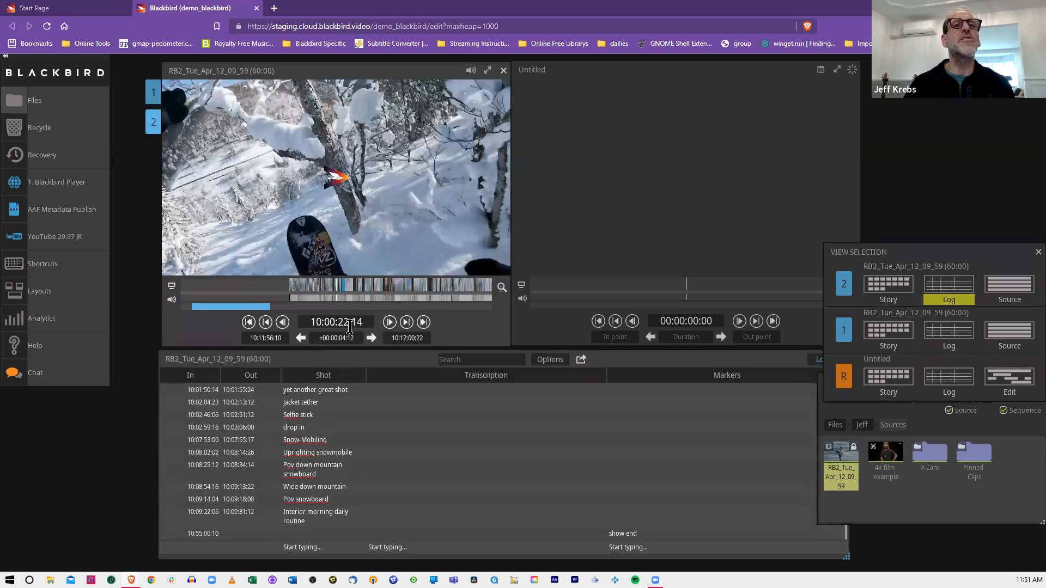
left_click_drag(349, 322, 220, 548)
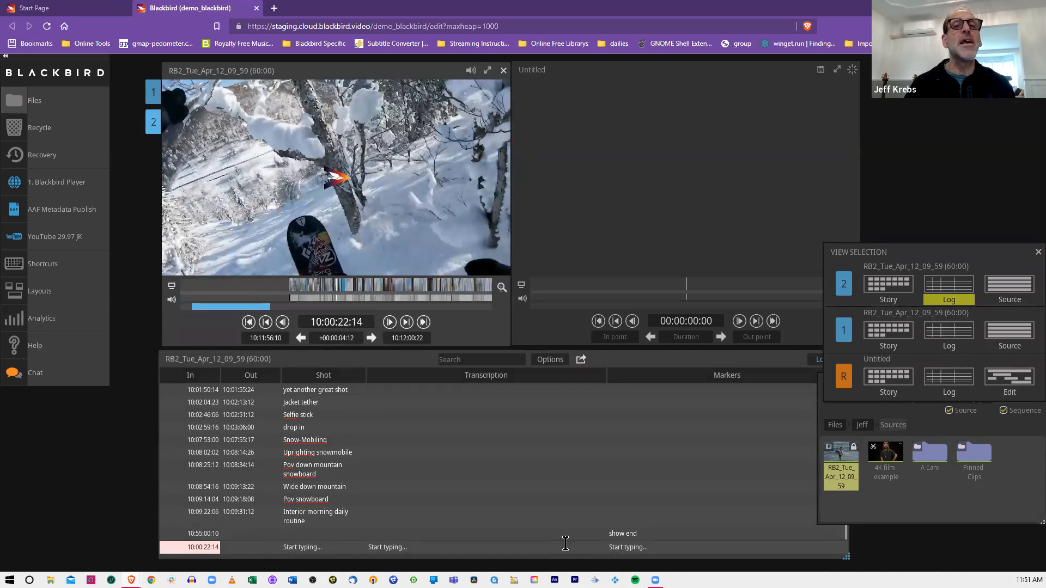
left_click(305, 545)
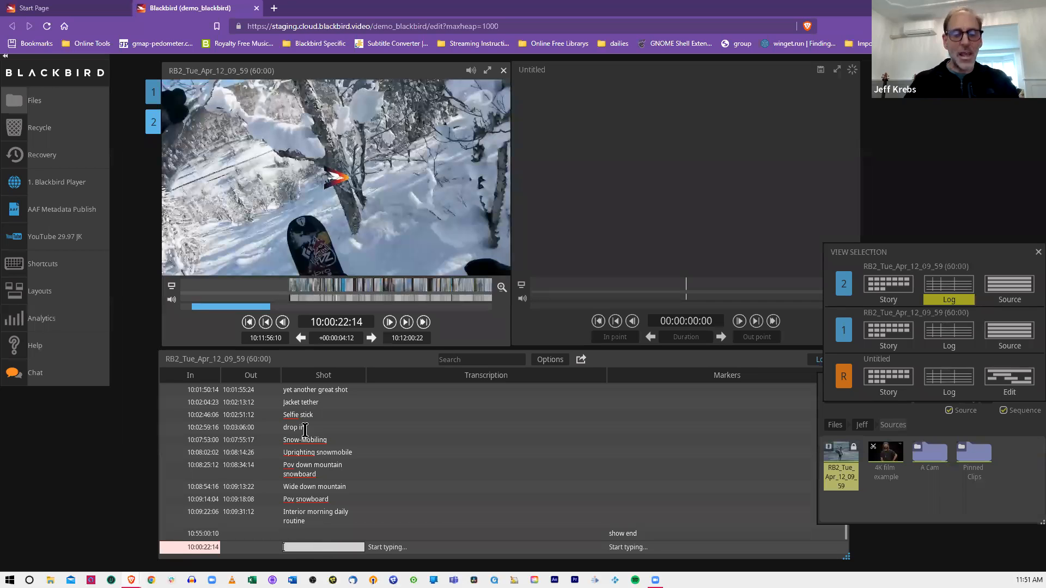
type("here is another marker")
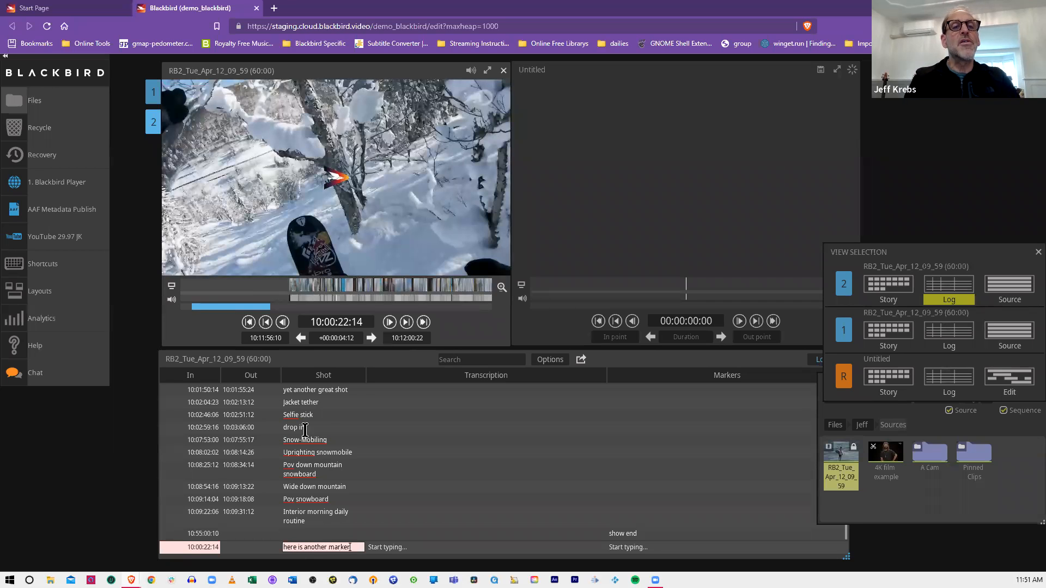
key("Return")
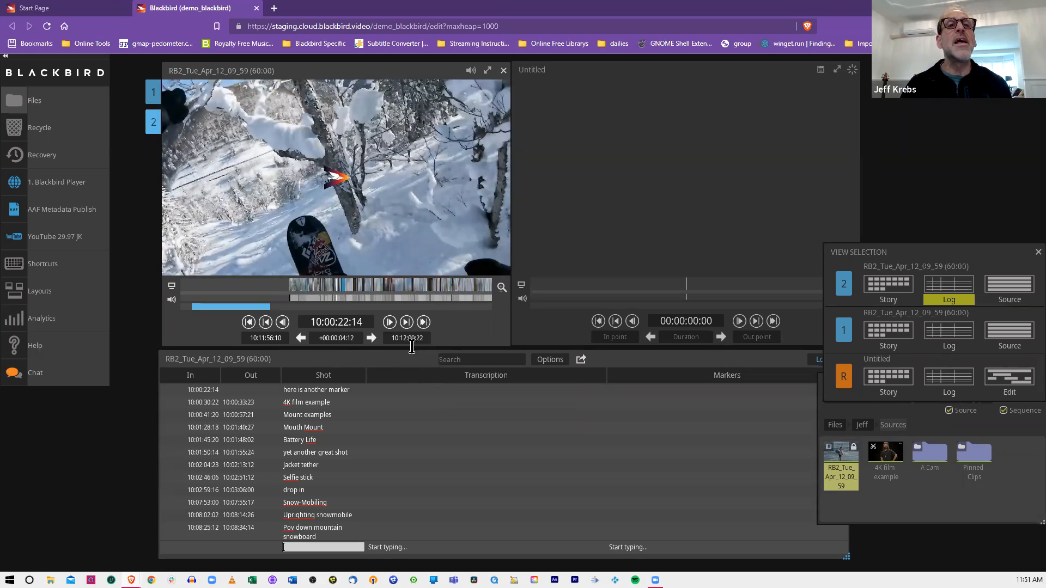
Step: Sort the log by Shot and make the Keywords column visible
left_click(338, 381)
left_click(338, 377)
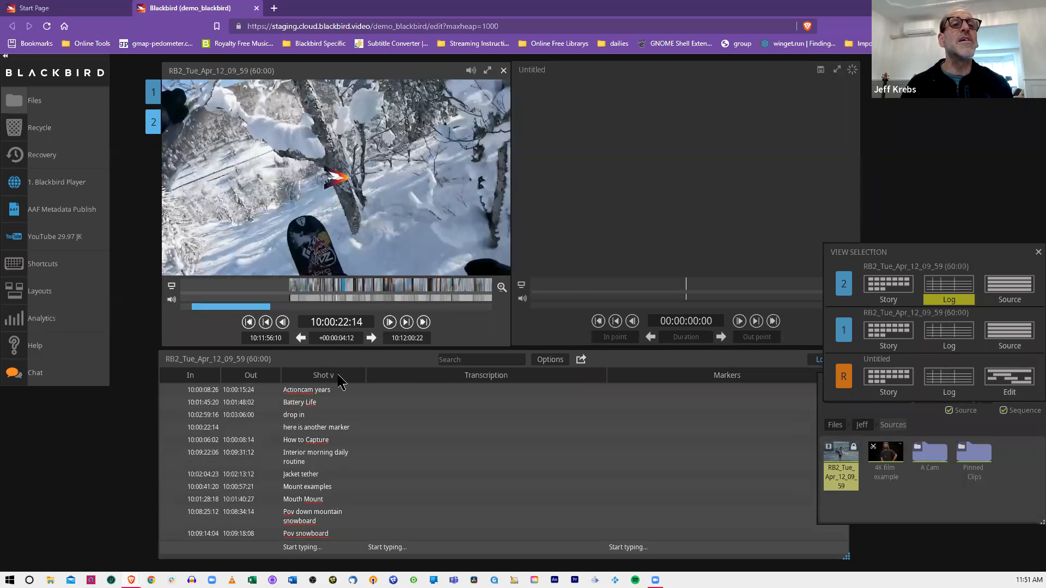
right_click(480, 376)
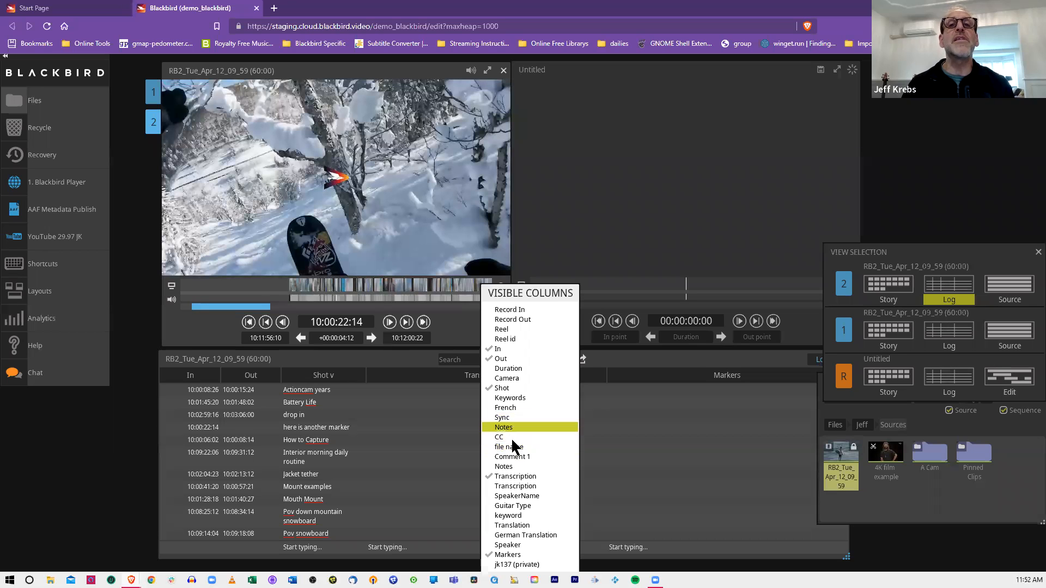
left_click(512, 398)
scroll(437, 433, "down", 2)
scroll(438, 429, "up", 4)
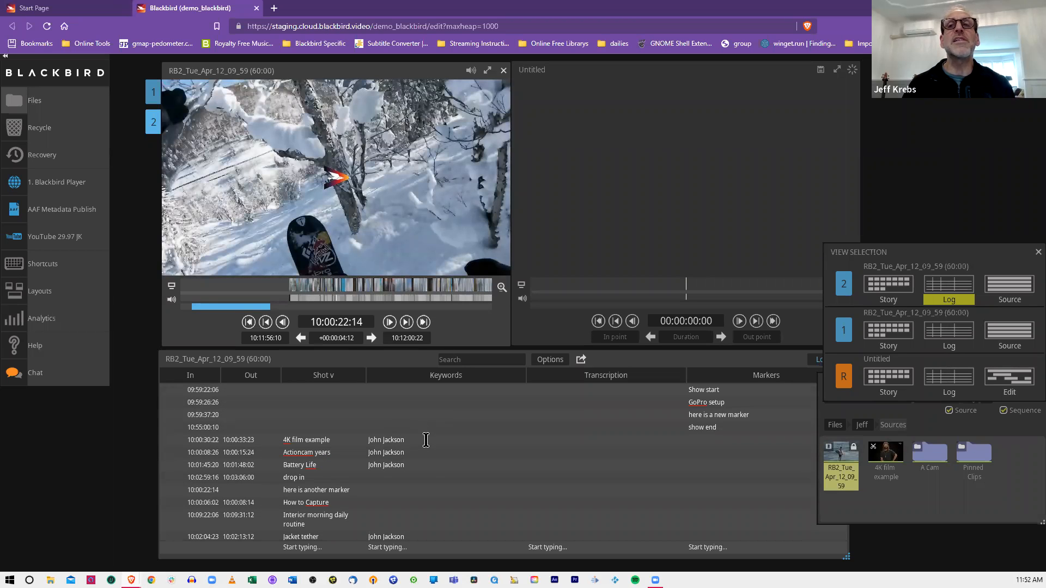
Step: Check the preset Shot choices on the "show end" entry and review the Contextual Moments keyboard expansions
left_click(304, 427)
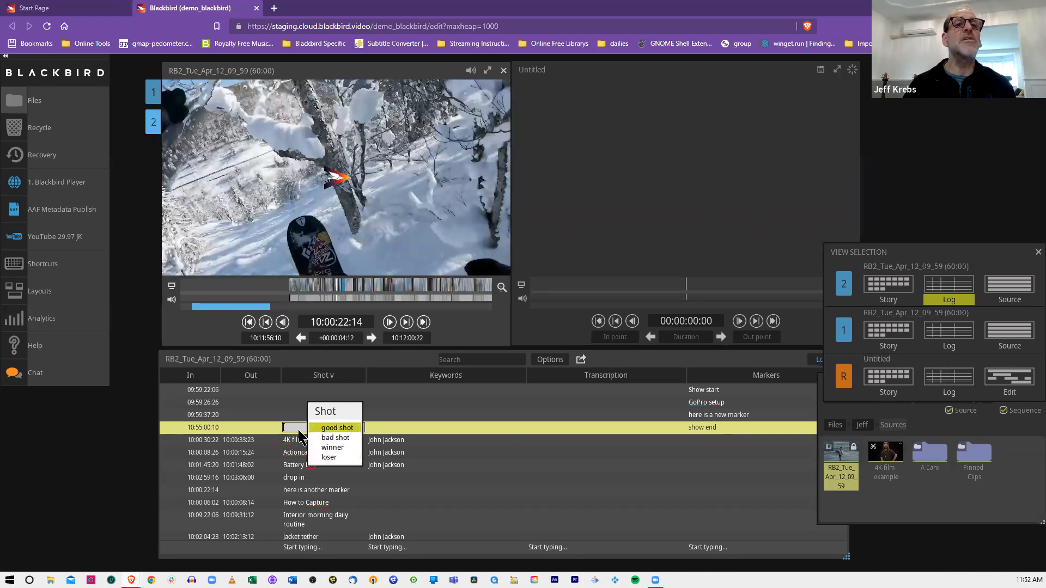
left_click(291, 414)
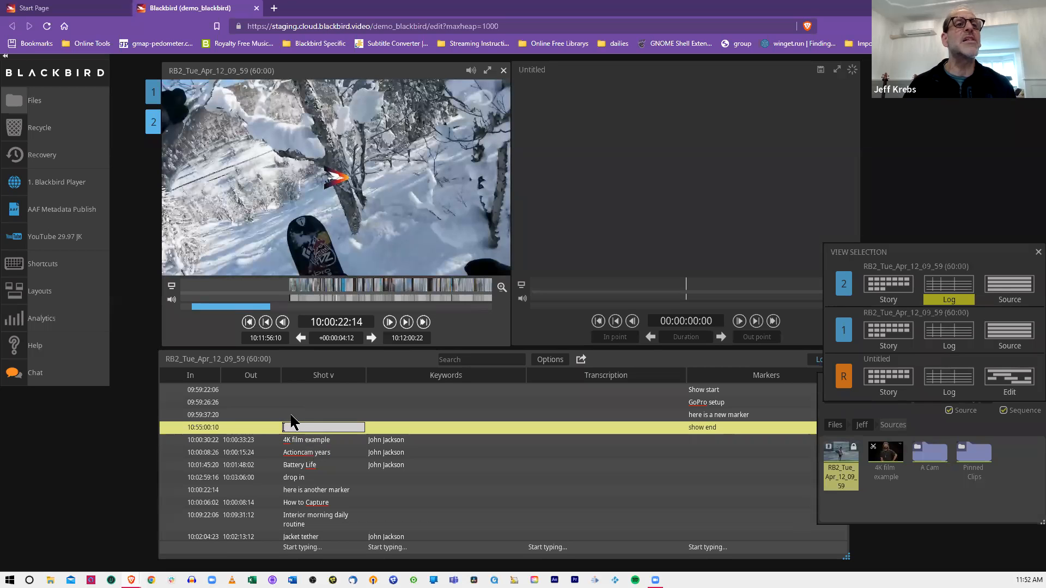
left_click(26, 271)
left_click(456, 101)
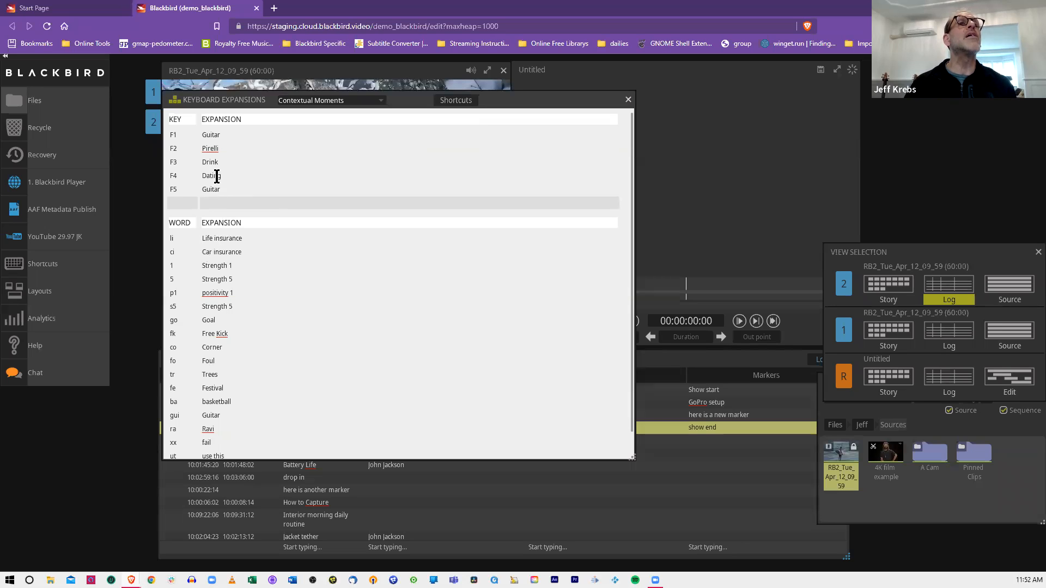
scroll(234, 218, "down", 1)
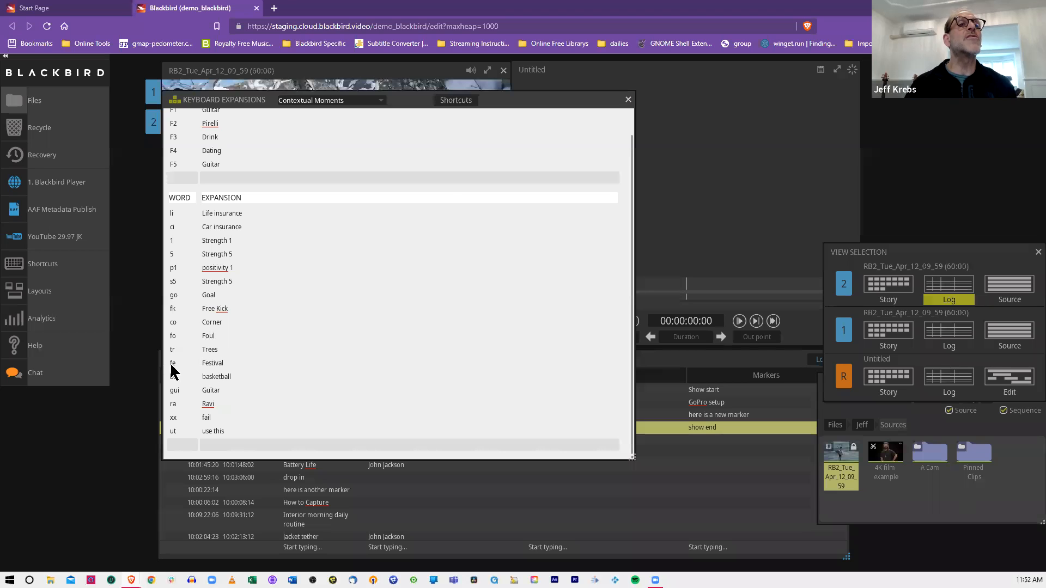
left_click(628, 101)
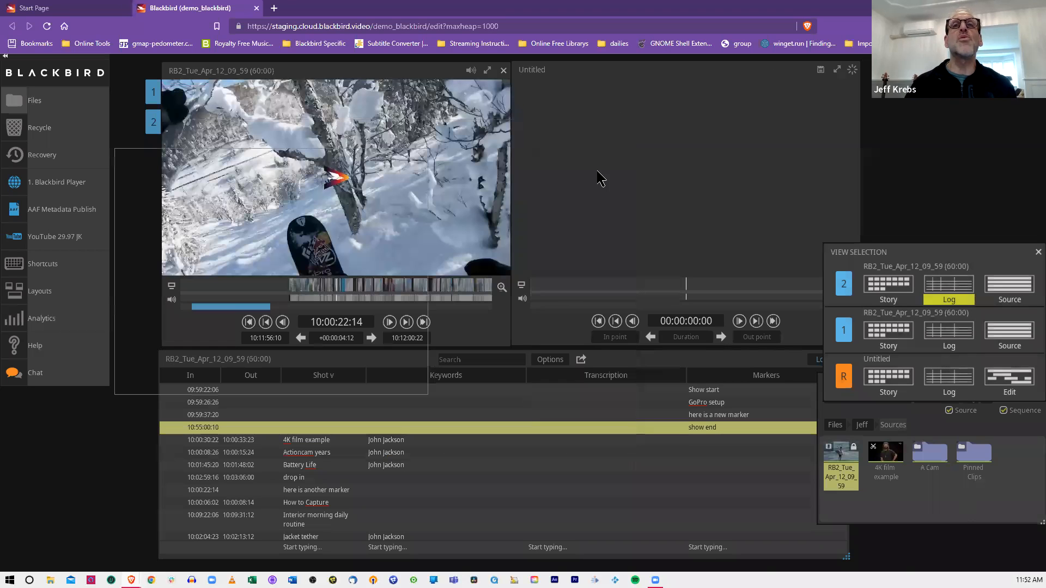
Step: Enter "Festival" in the Transcription column of the "show end" log entry
left_click(566, 427)
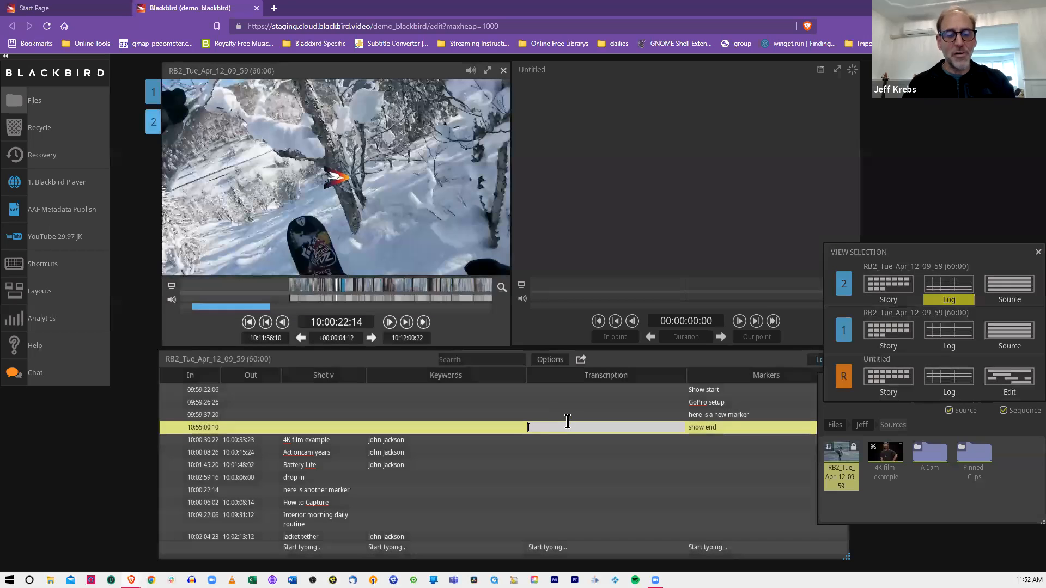
type("fe")
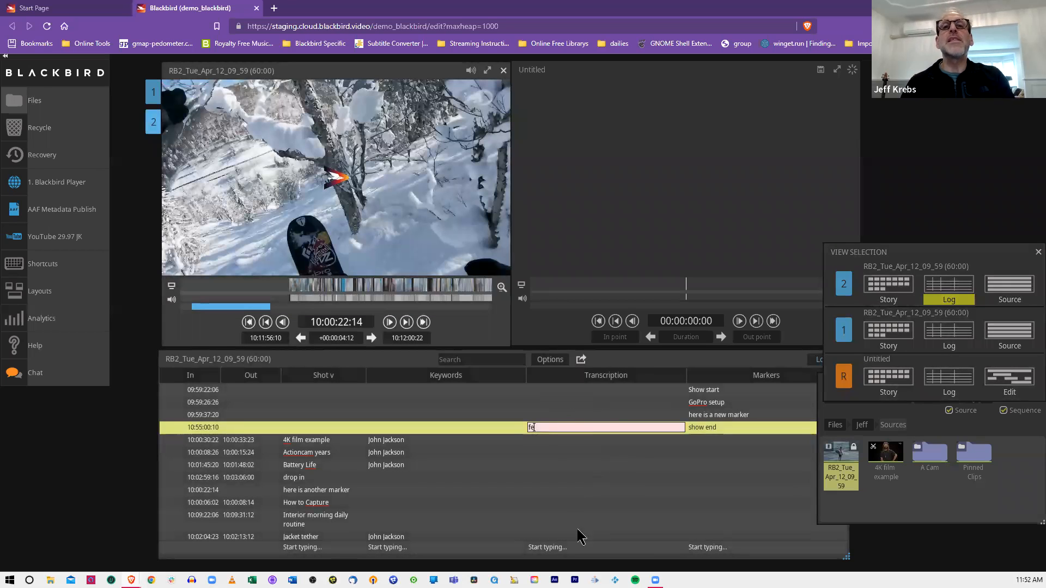
type("stival")
left_click(568, 514)
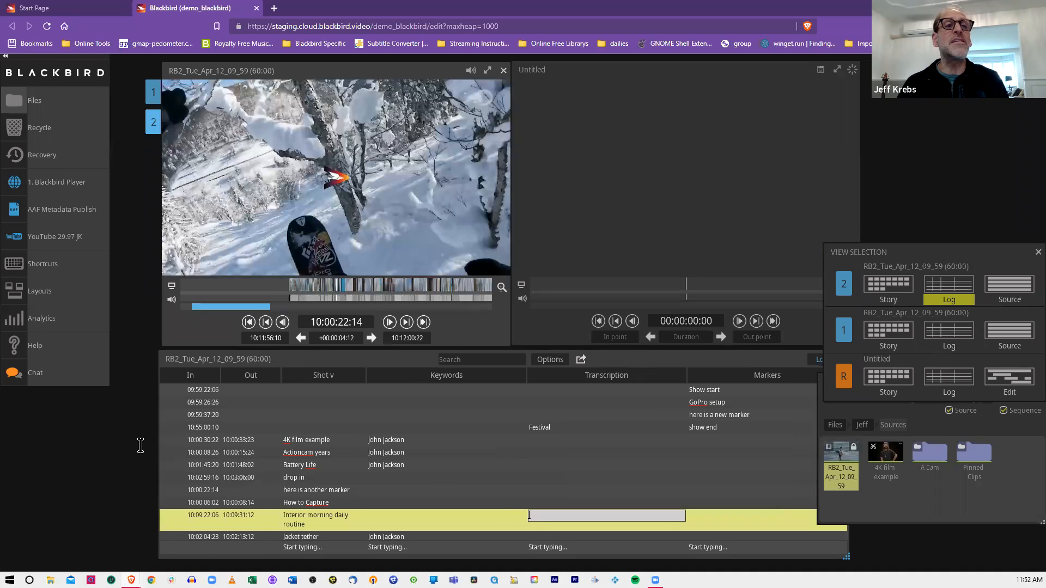
Step: Check the preset Shot choices on the "here is a new marker" entry and look through the remaining log entries
left_click(305, 415)
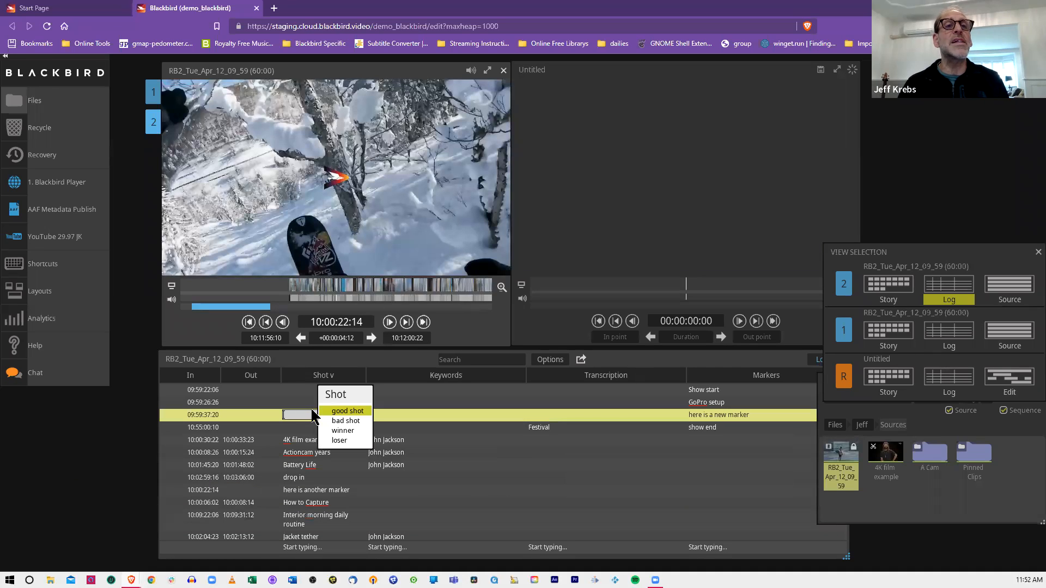
left_click(542, 440)
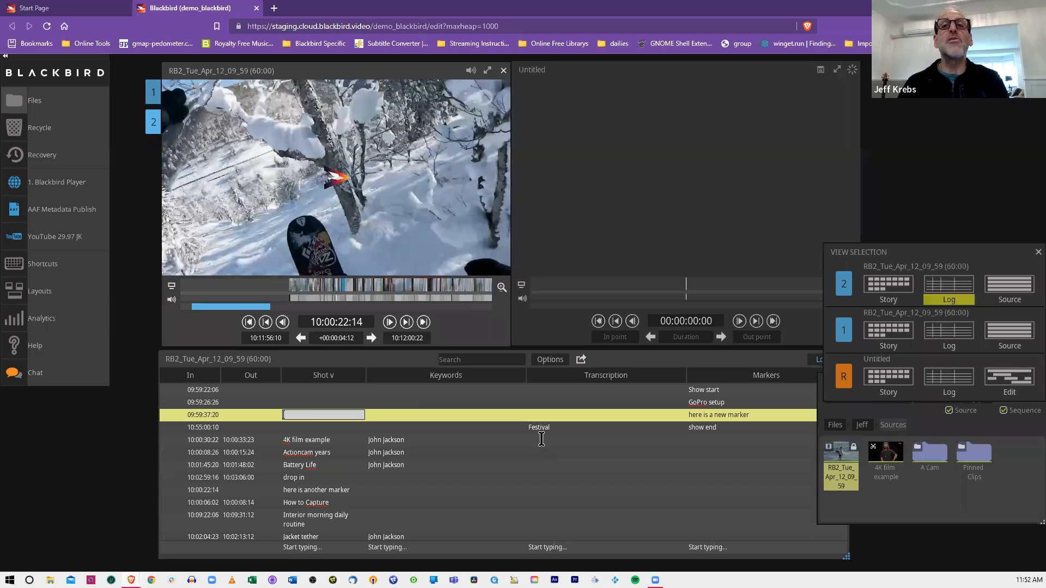
scroll(394, 442, "down", 2)
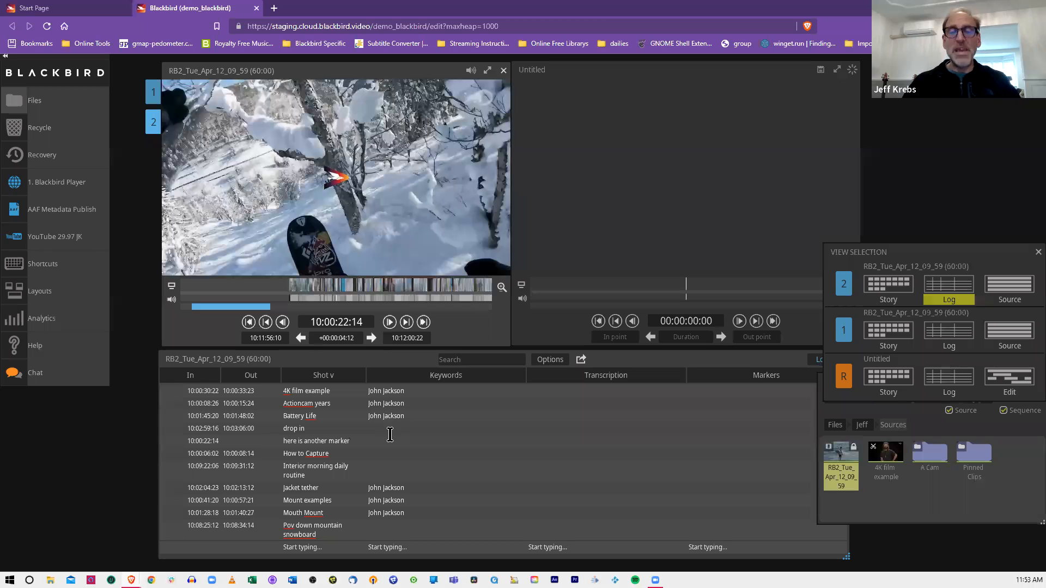
mouse_move(390, 435)
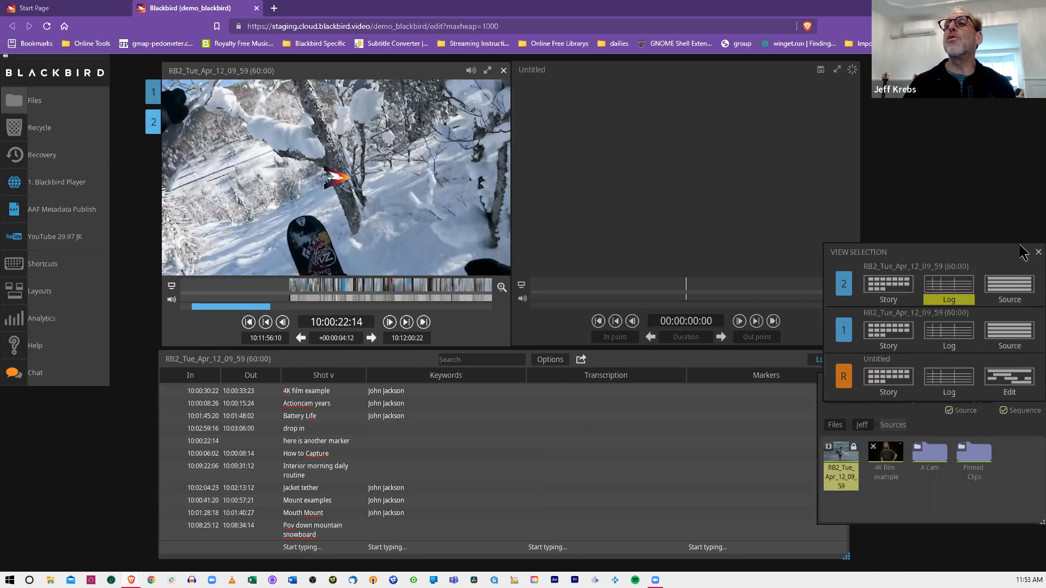
Step: Close the View Selection and Files windows and load a saved layout
left_click(1038, 253)
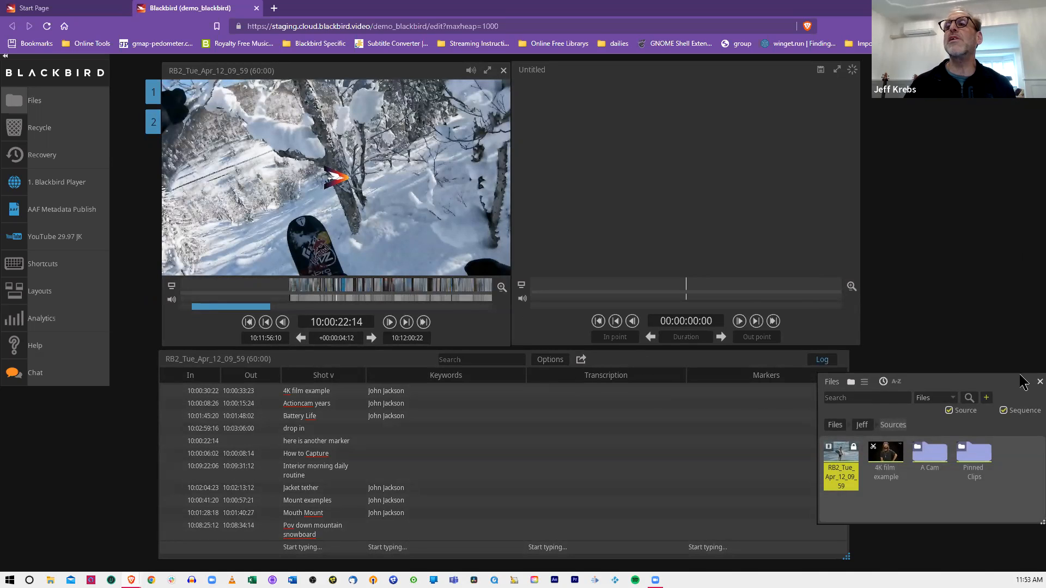
left_click(1038, 381)
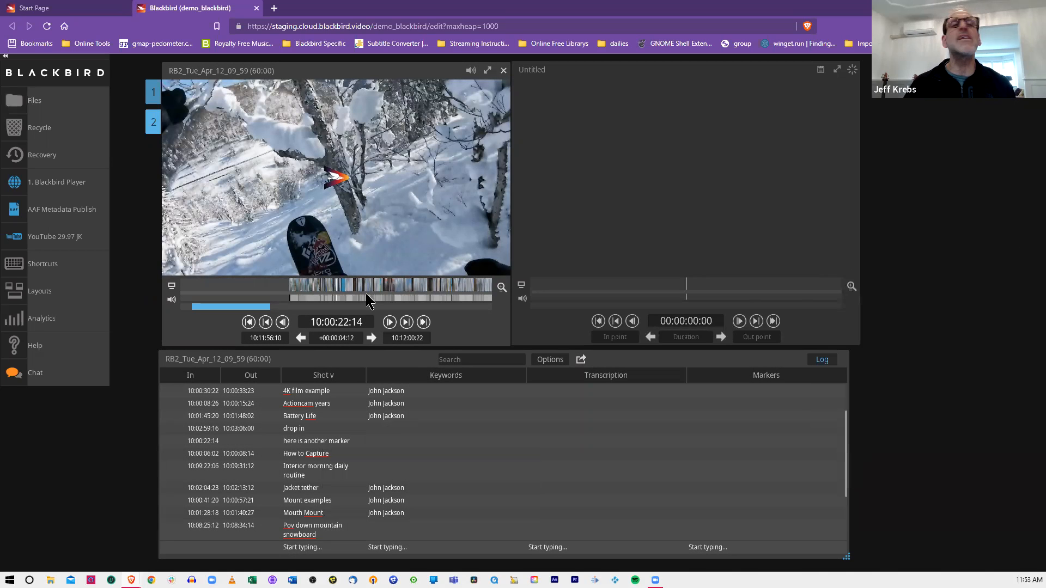
left_click(20, 294)
left_click(63, 365)
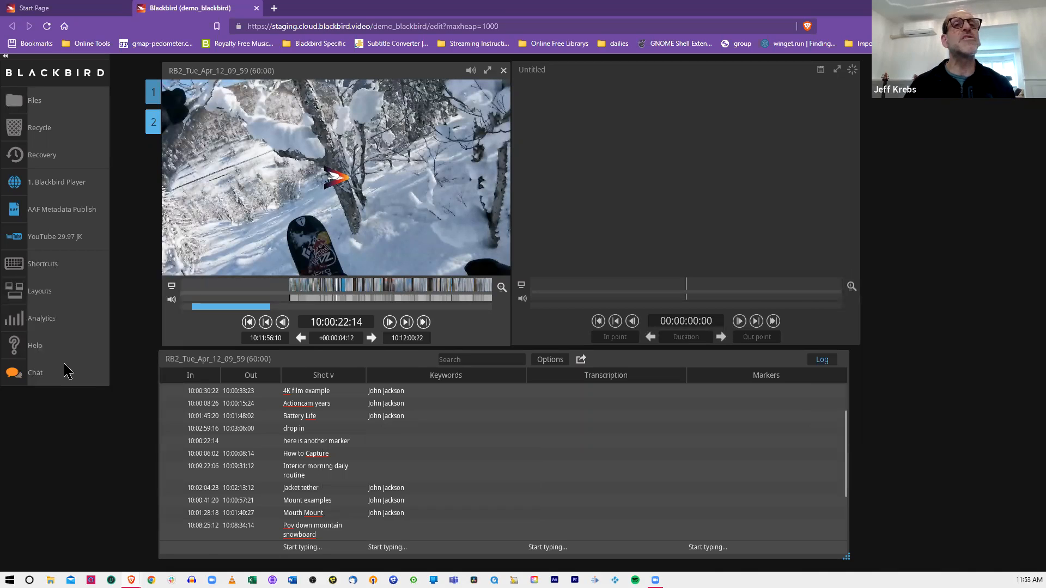
Step: Load RB2_Wed_Apr_13_15_59 as the source in Story view and clear its In and Out points
left_click_drag(891, 150, 242, 145)
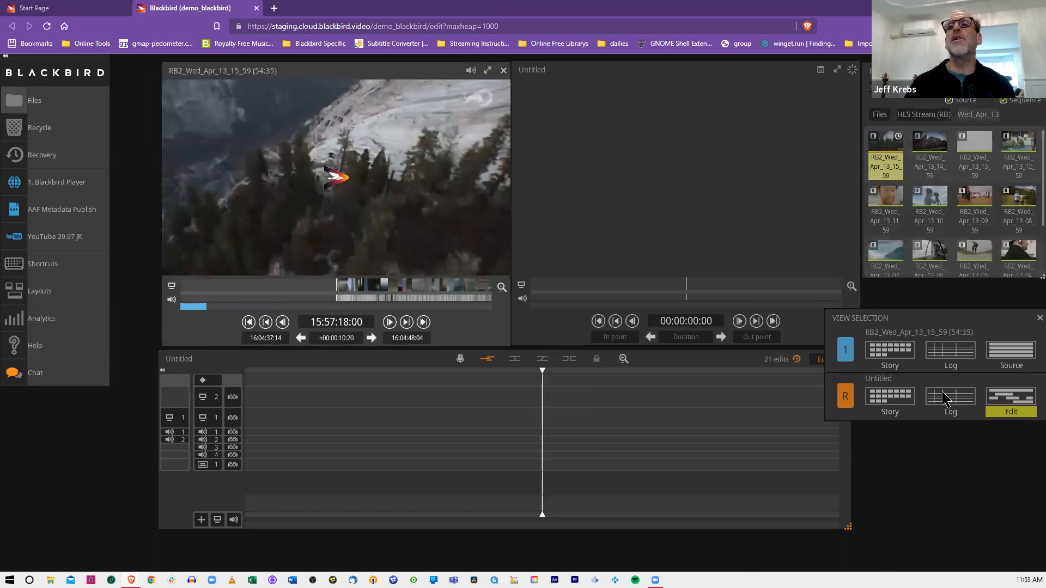
left_click(907, 364)
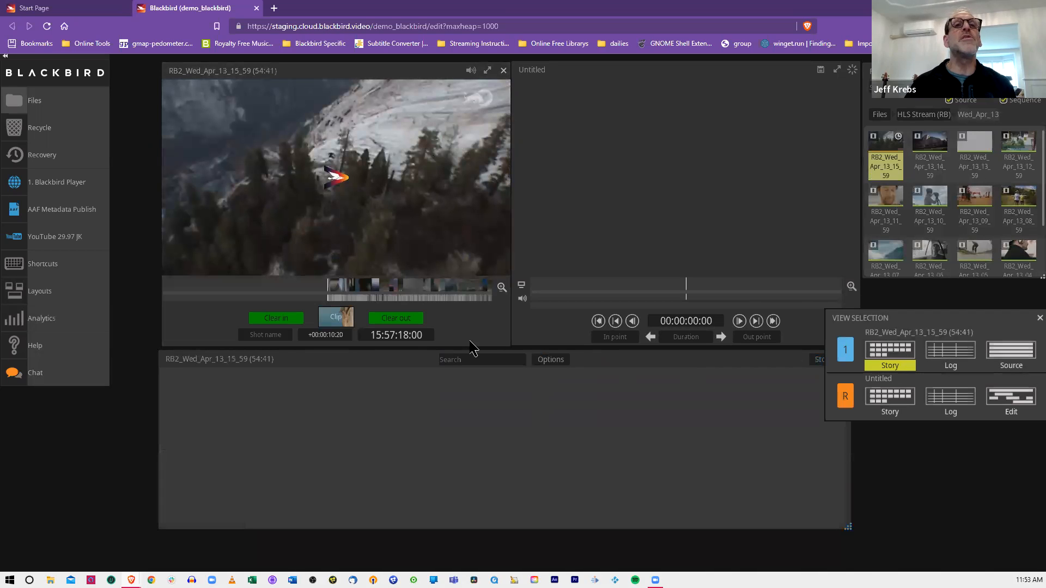
left_click(279, 322)
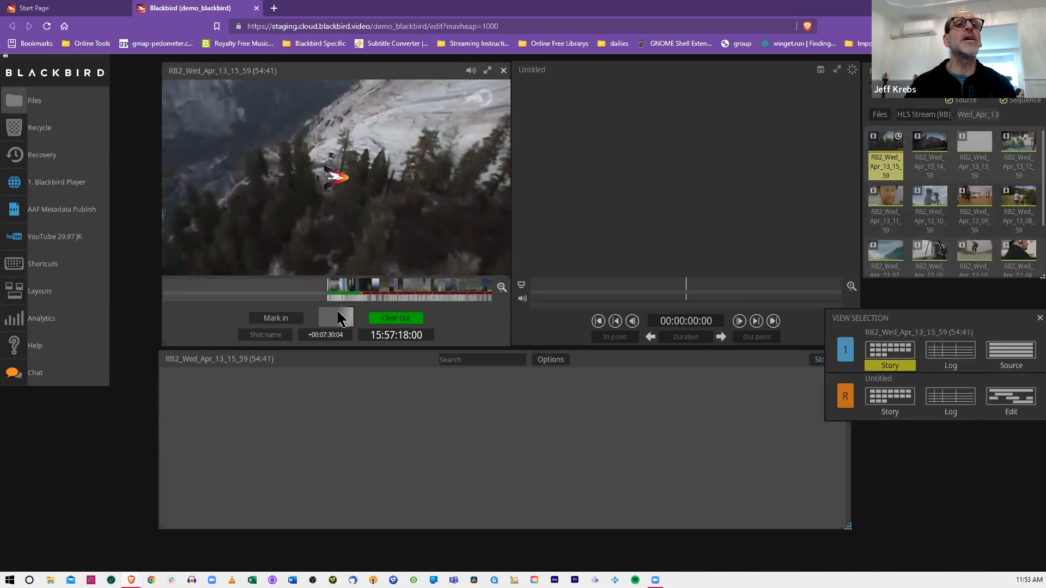
left_click(401, 320)
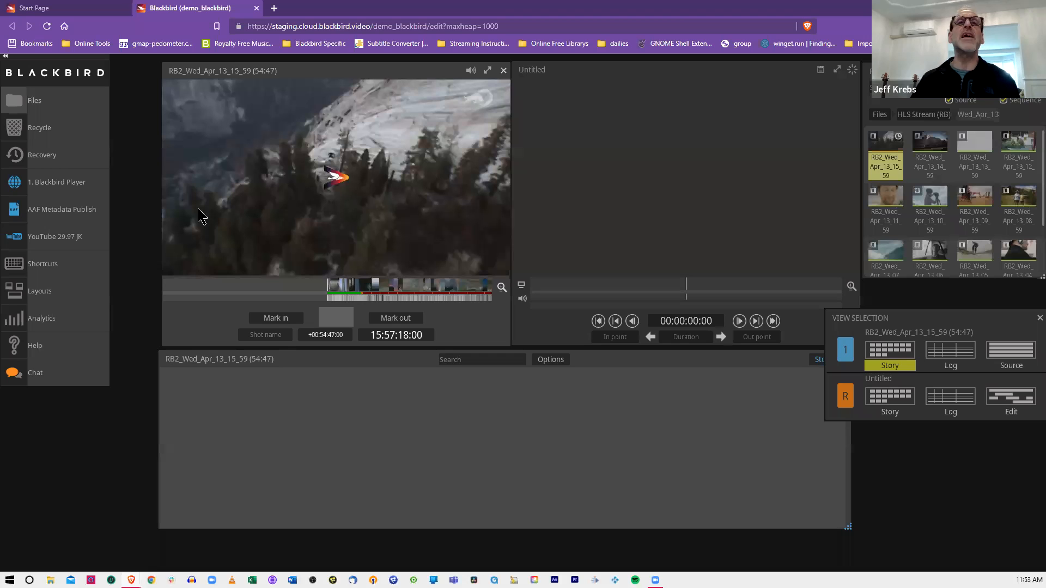
Step: Mark the source from 15:57:49:18 to 15:58:00:24 and add it to the story as a clip named "darker shot"
left_click(343, 296)
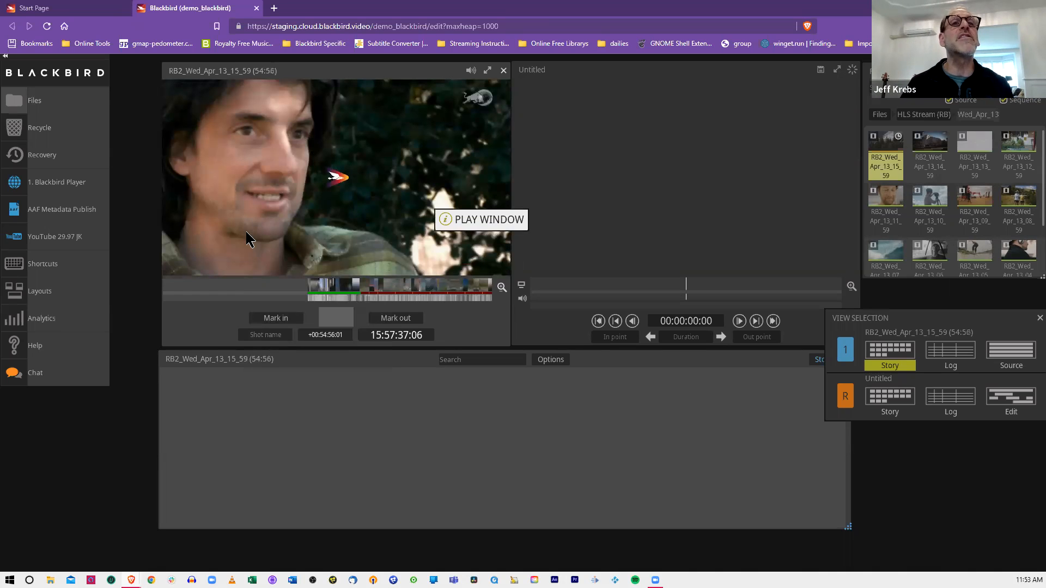
left_click(338, 290)
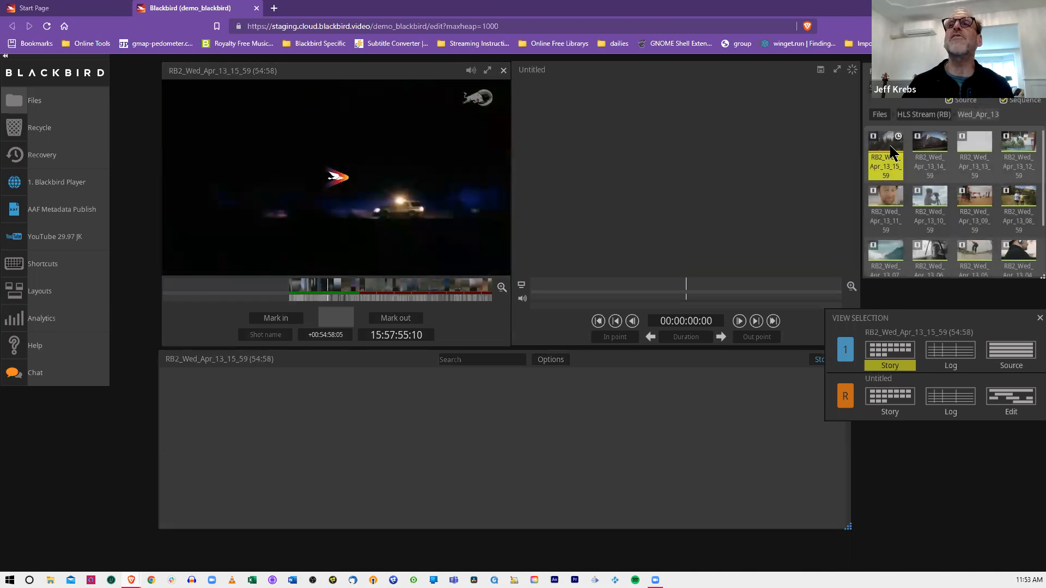
left_click(381, 295)
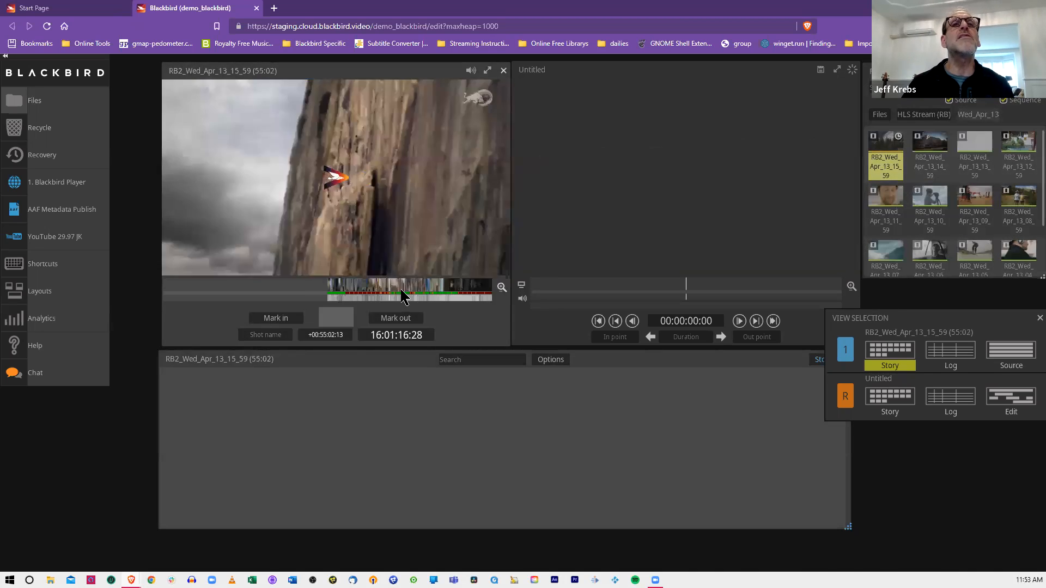
mouse_move(401, 289)
left_mouse_down()
mouse_move(334, 283)
mouse_move(421, 283)
left_mouse_up()
scroll(335, 282, "up", 3)
key("i")
key("o")
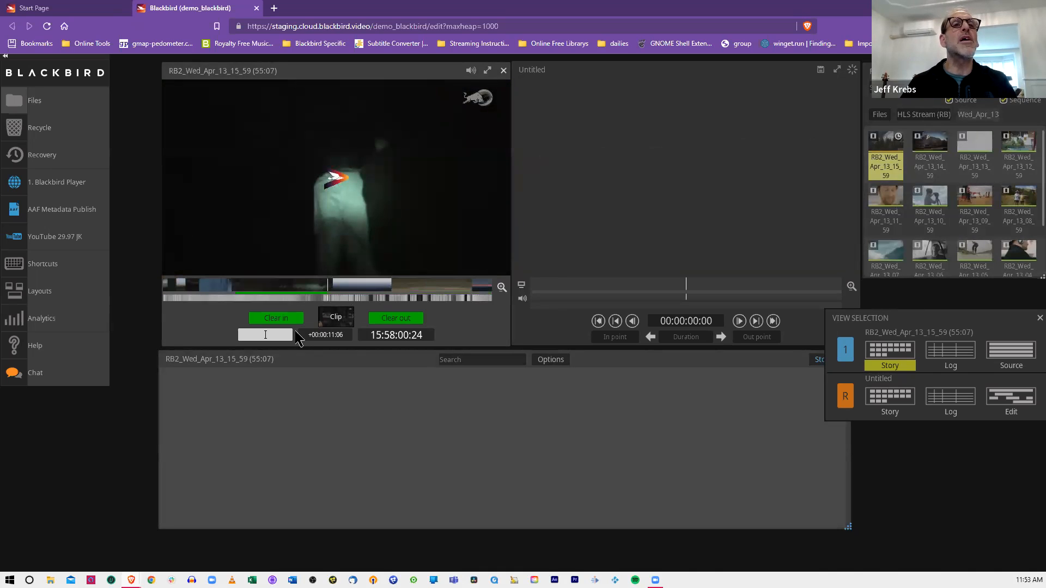
type("dark")
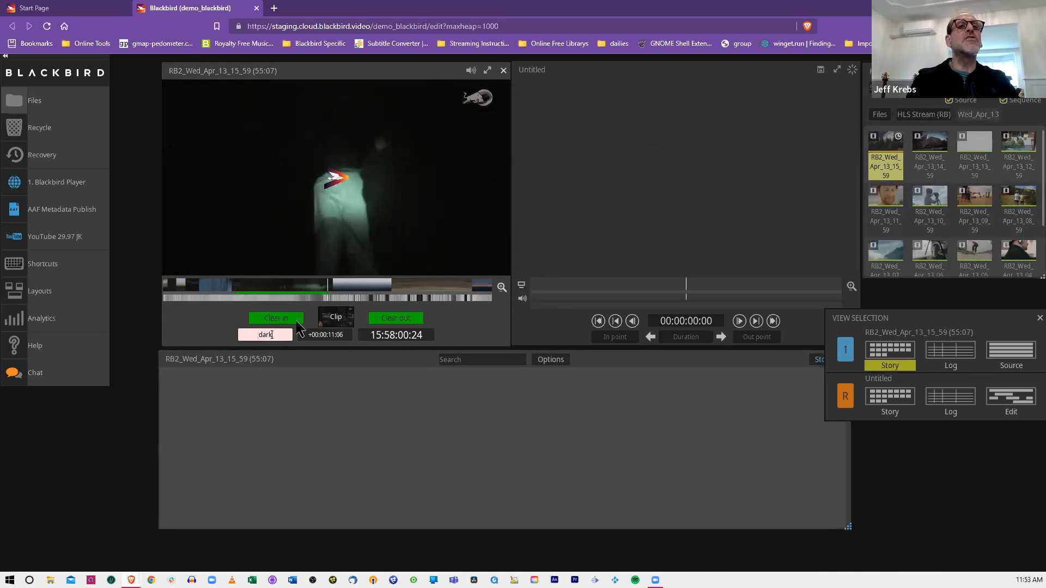
type("er shot")
key("Return")
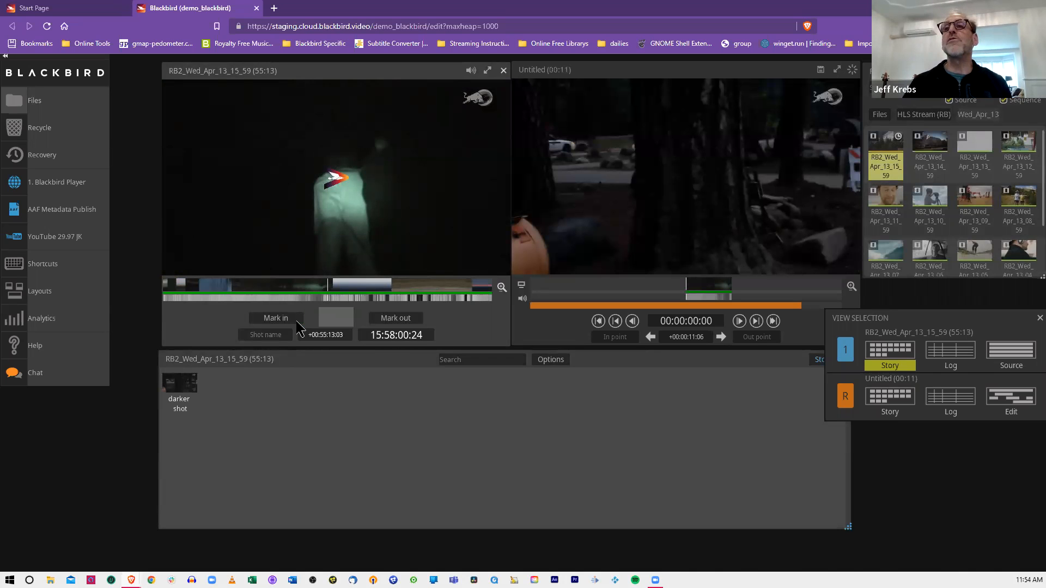
Step: Compare the "darker shot" entry in the source's Log and Story views, finishing in Story view
left_click(954, 353)
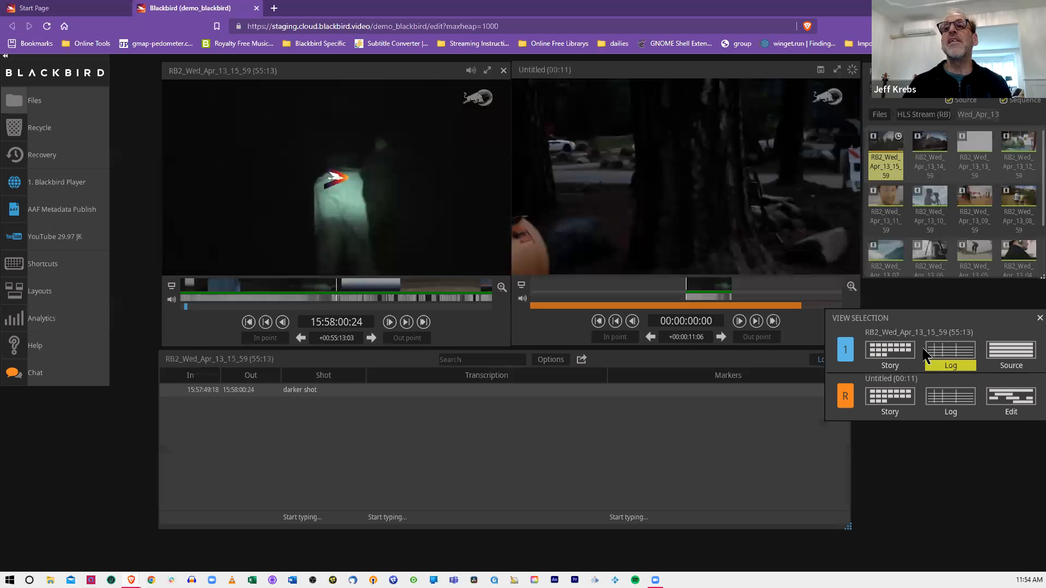
left_click(889, 353)
left_click(952, 350)
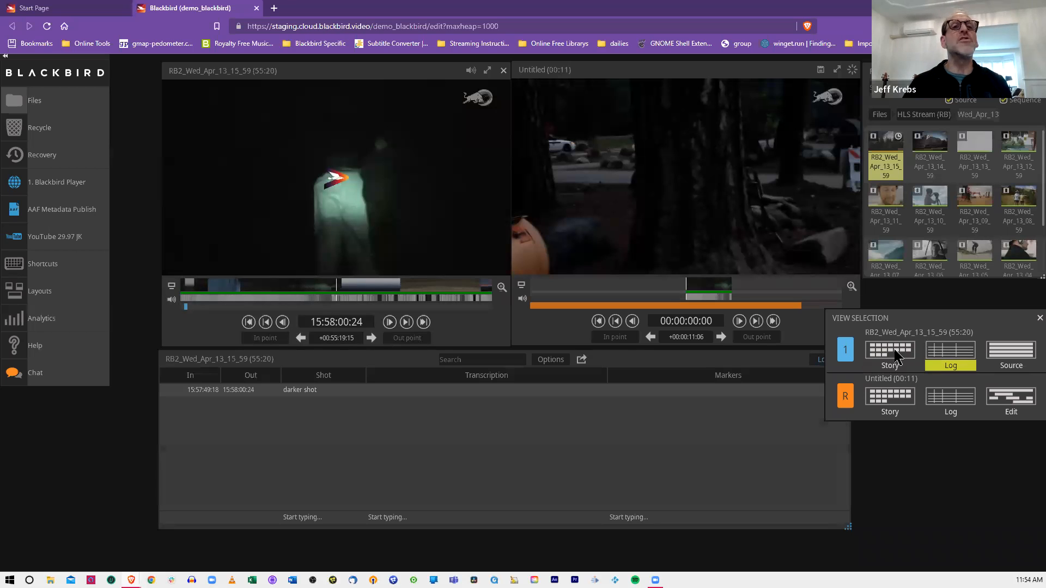
left_click(896, 357)
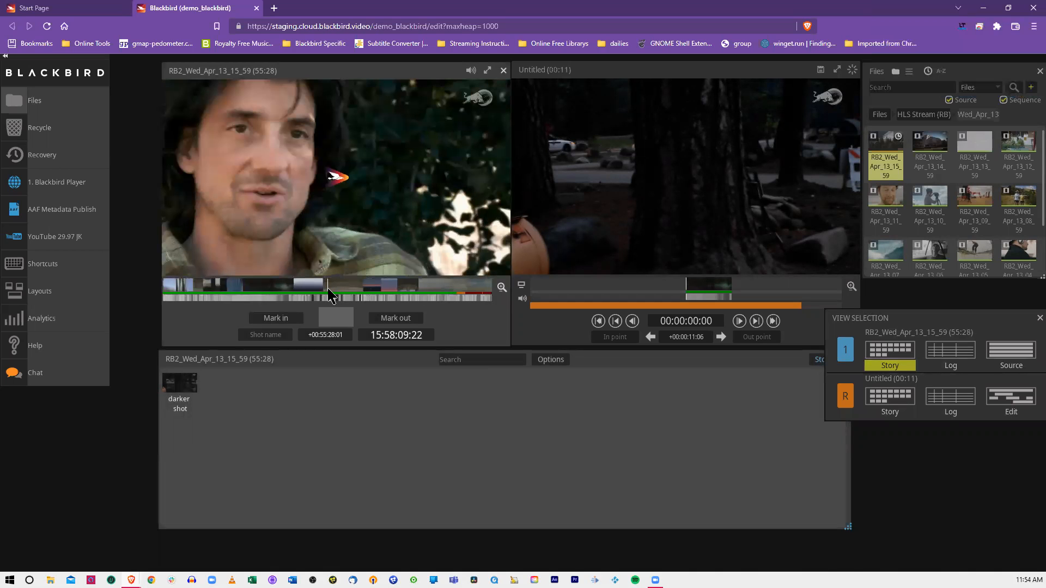
Step: Mark the source from 15:58:09:22 to 15:58:16:12 and add it to the story as a clip named "interview clip"
key("i")
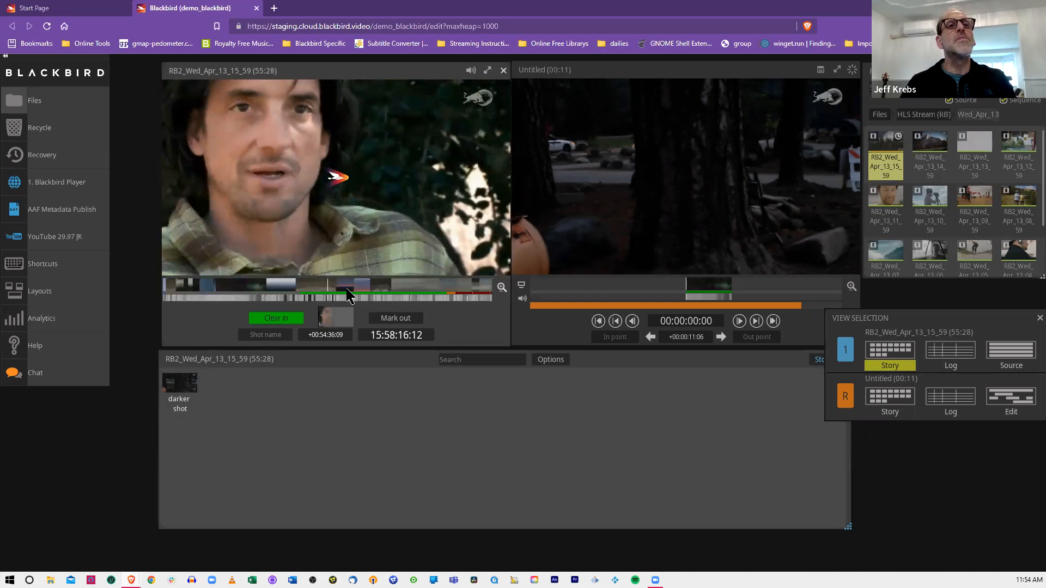
key("o")
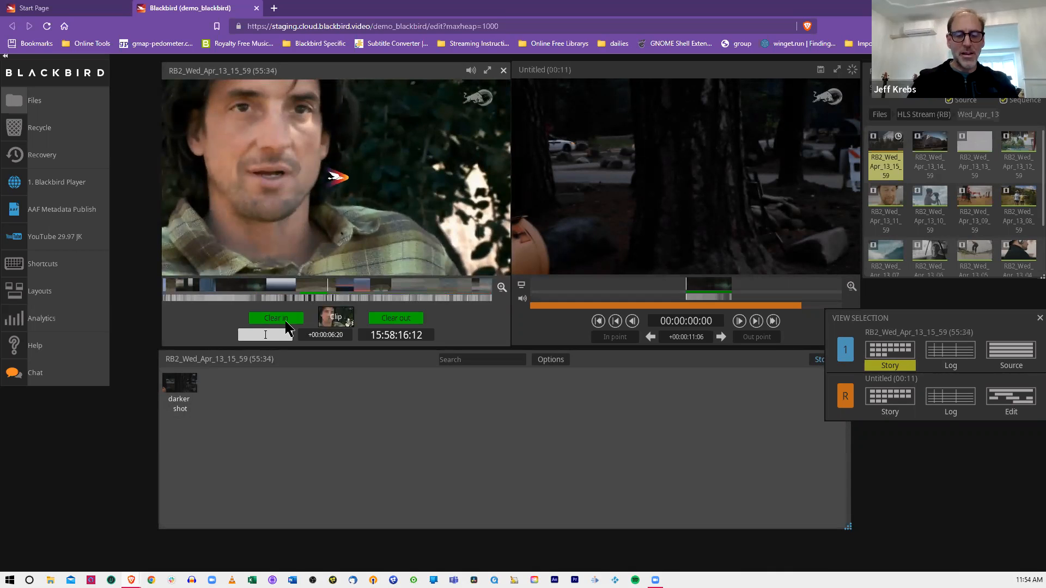
type("interview lcip")
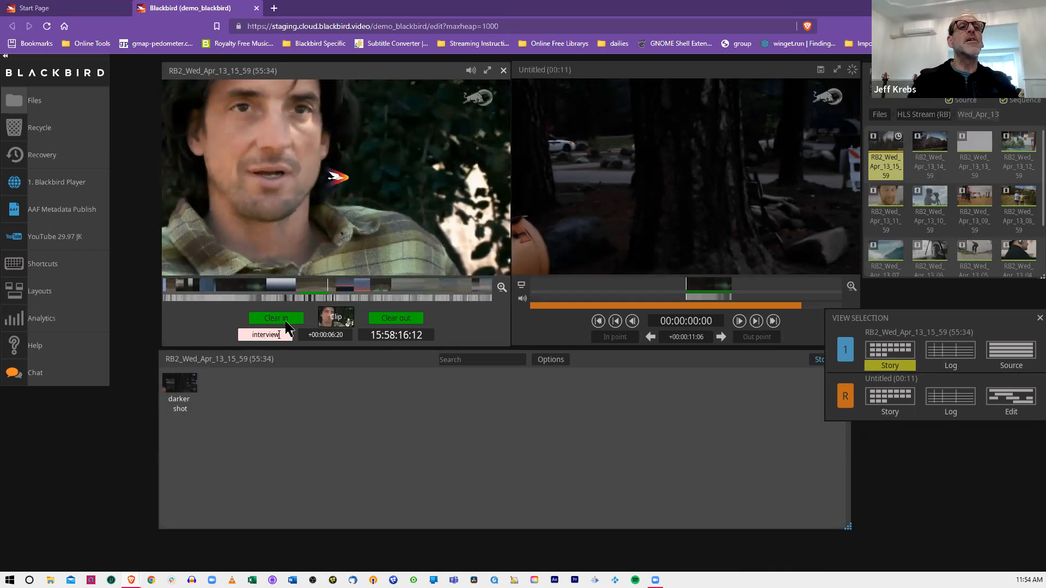
key("BackSpace")
key("BackSpace")
key("BackSpace")
key("BackSpace")
type("clip")
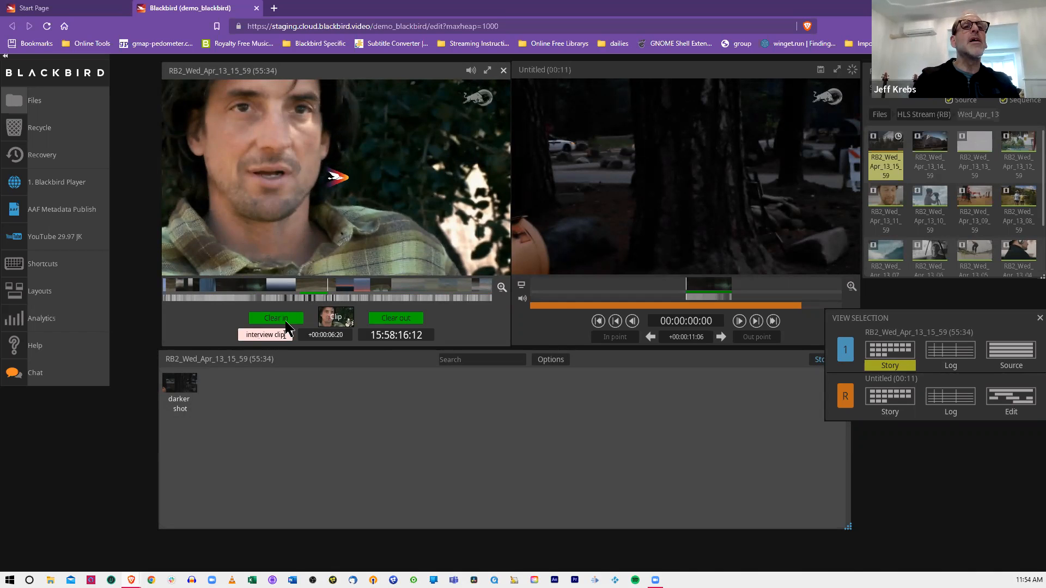
key("Return")
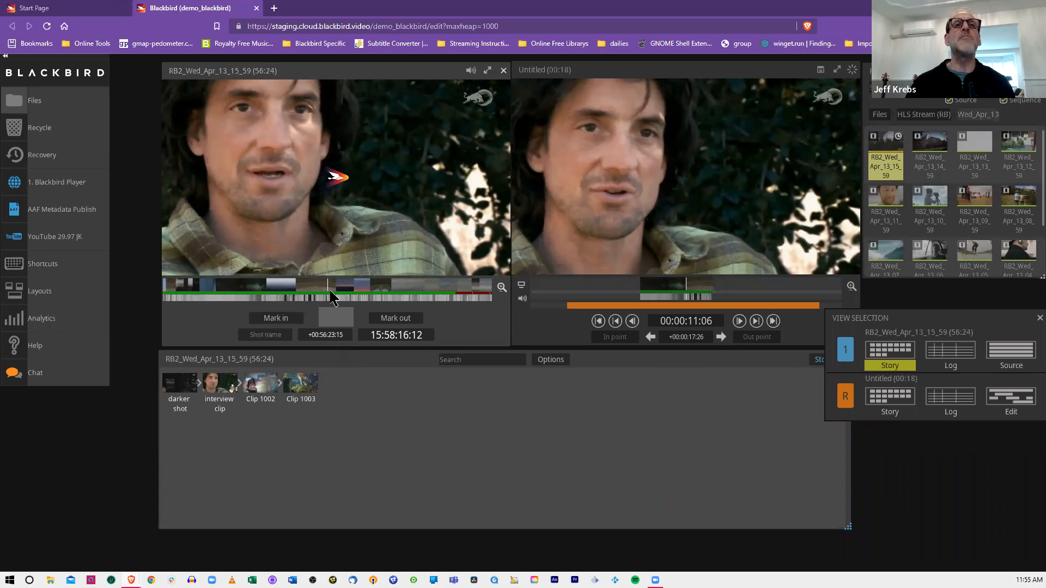
Step: Mark the climbing footage from 15:58:32:04 to 15:58:50:24 and add it to the story without a custom name
left_click(392, 291)
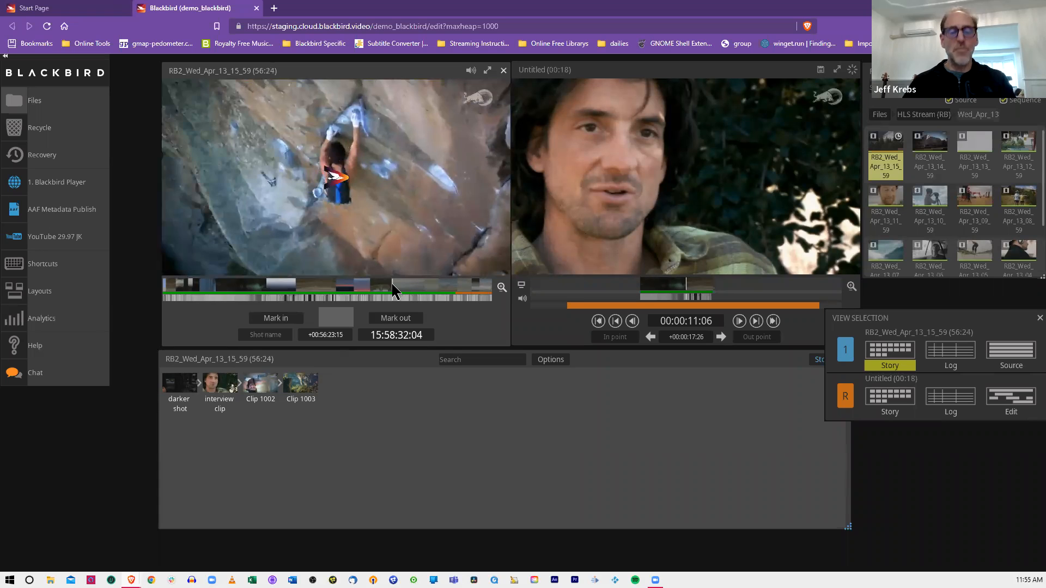
key("i")
left_click(400, 292)
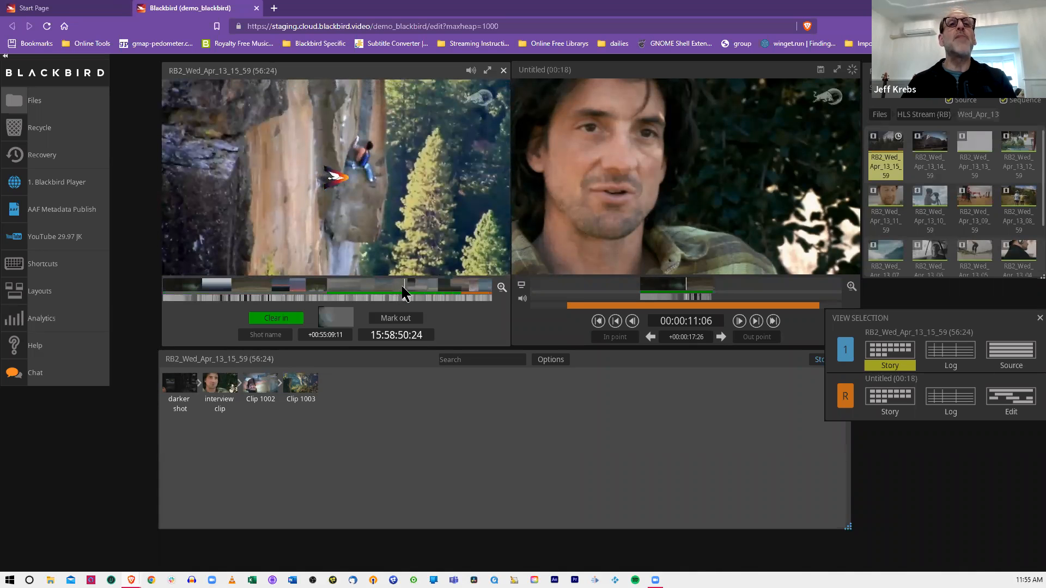
key("o")
left_click(342, 322)
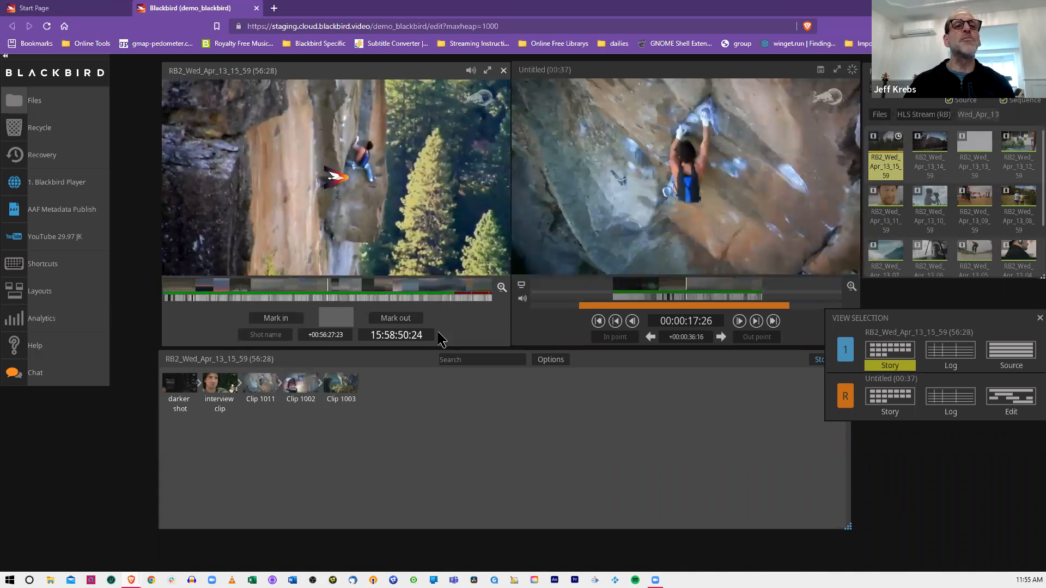
Step: Show the source's clips in Log view and close the View Selection window
left_click(963, 360)
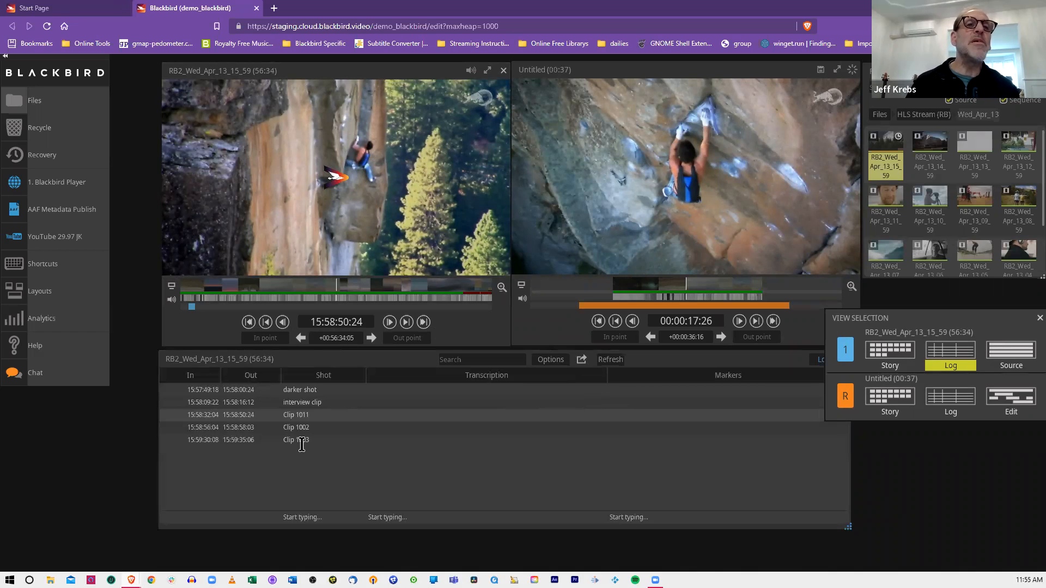
left_click(621, 369)
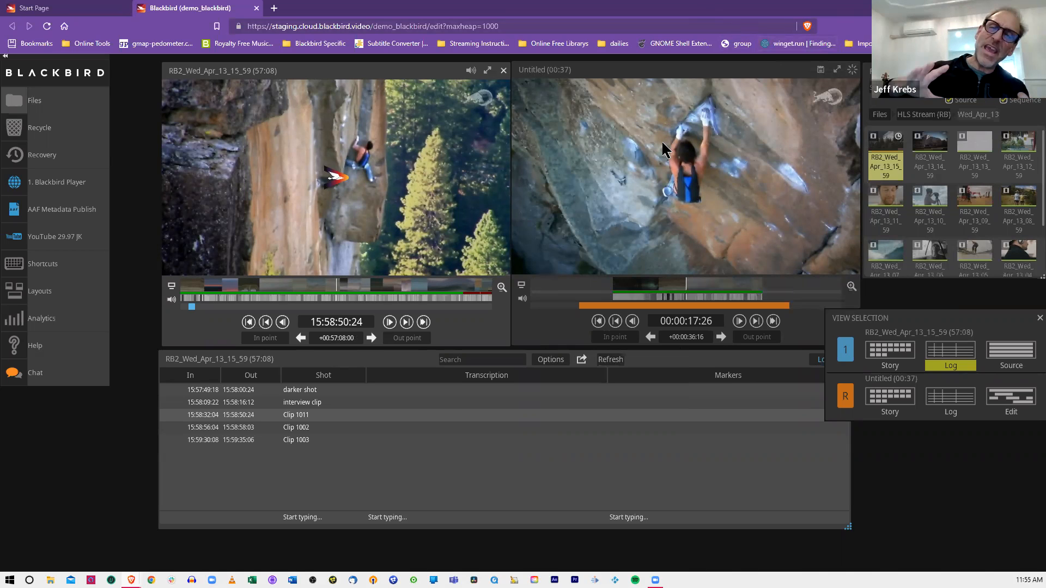
mouse_move(663, 148)
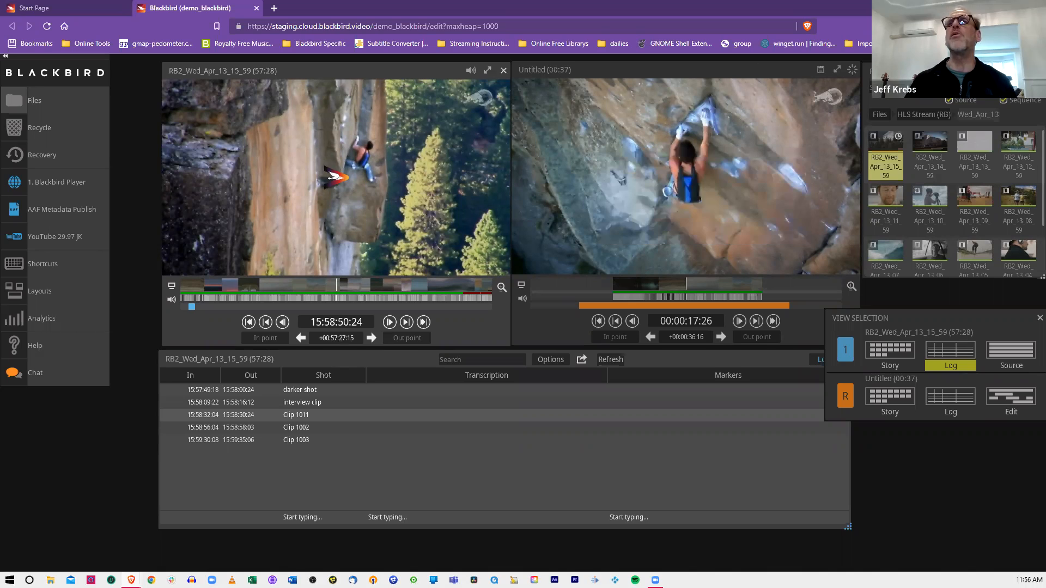
left_click(1040, 318)
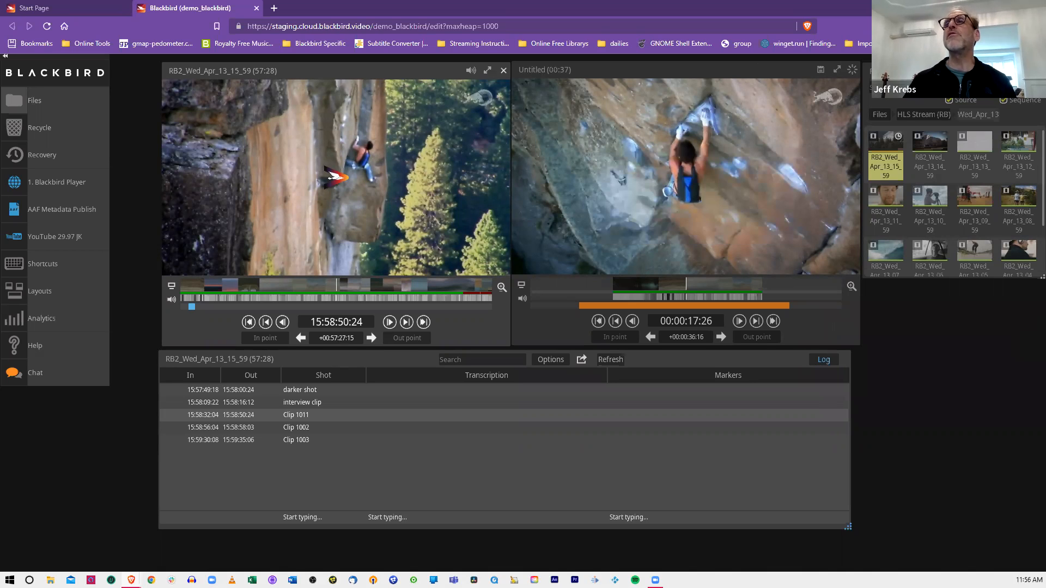
Step: Close the Files window and clear both the sequence viewer and the source viewer
left_click(1039, 71)
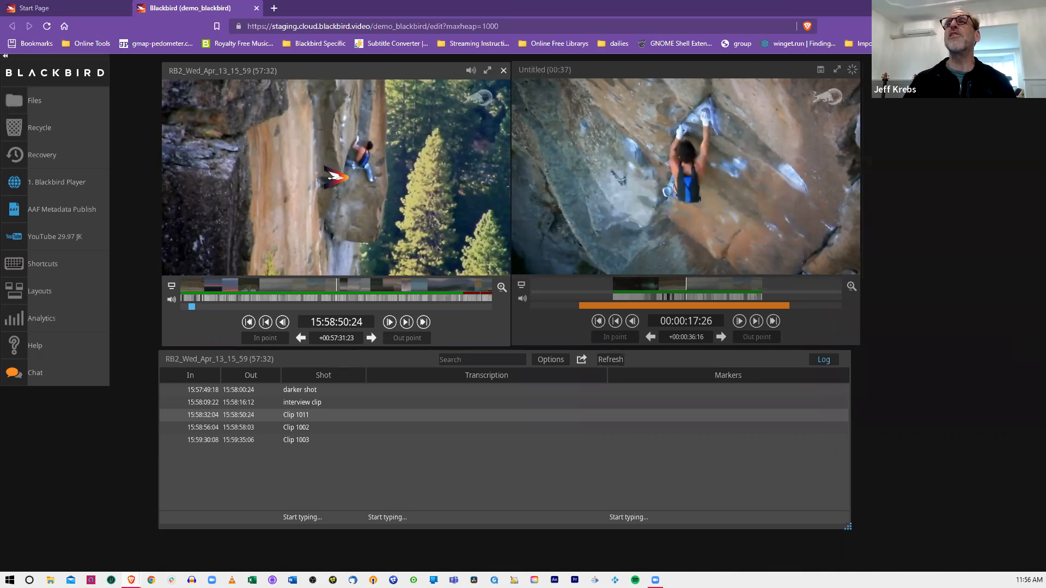
left_click(852, 69)
left_click(681, 227)
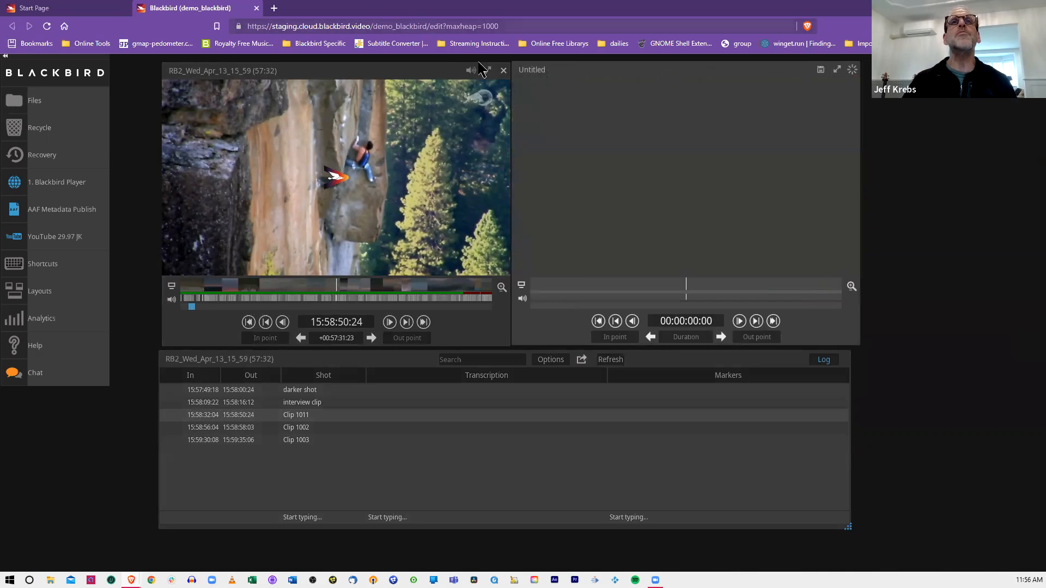
left_click(504, 71)
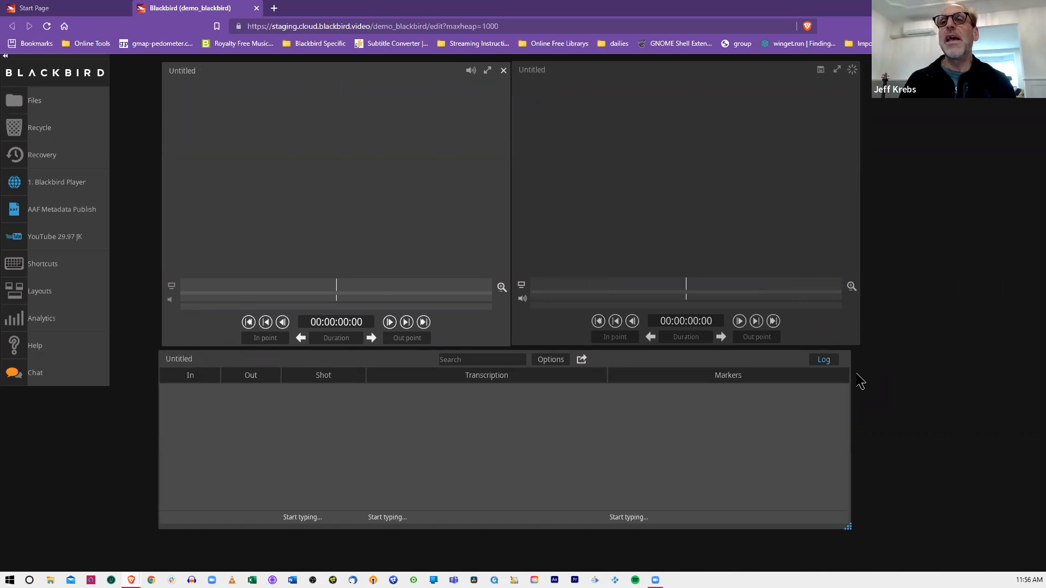
Step: Show the empty sequence in Edit view and load the Pres view layout
left_click(820, 361)
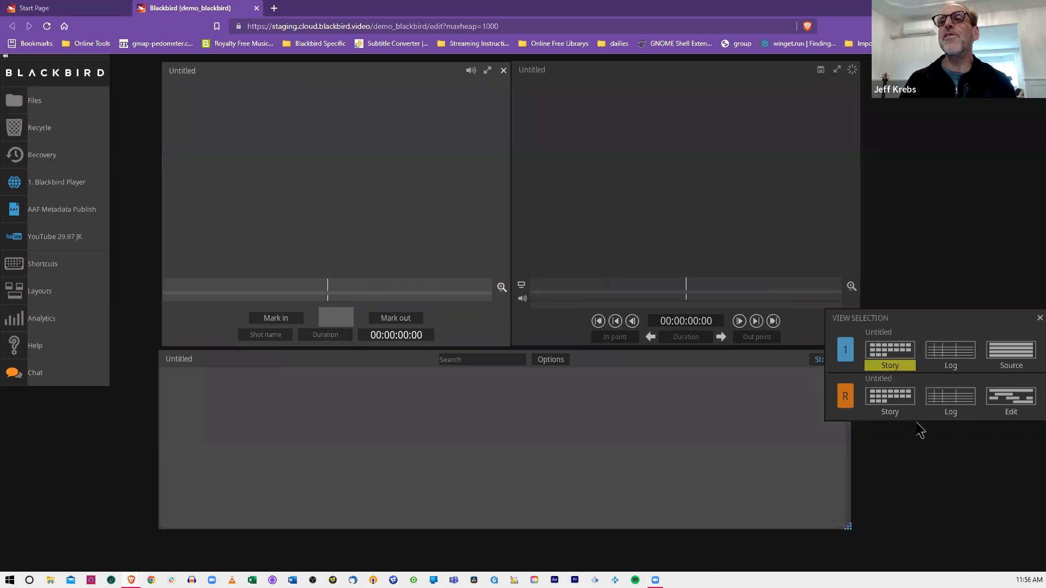
left_click(991, 402)
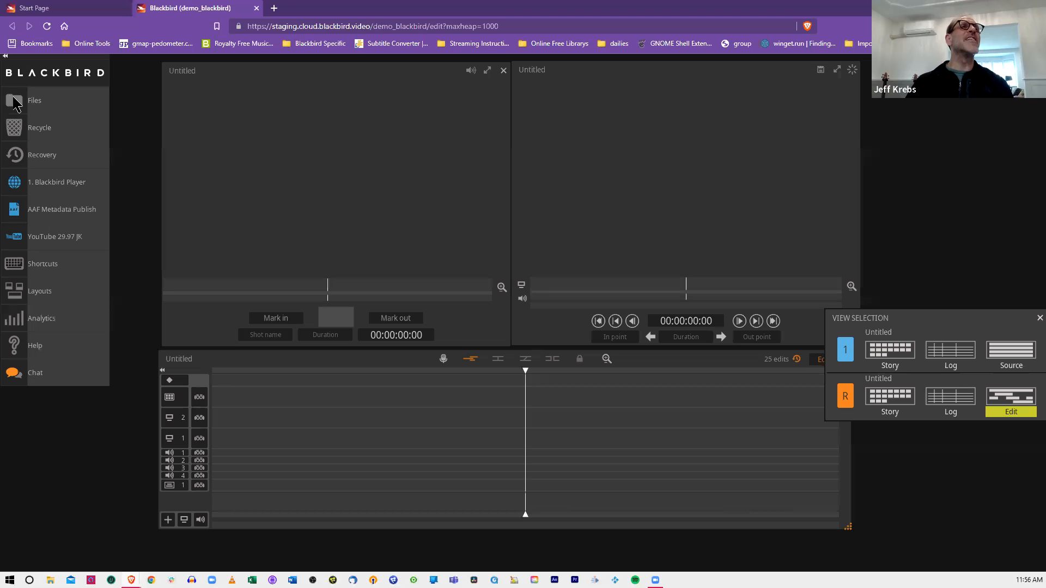
left_click(16, 295)
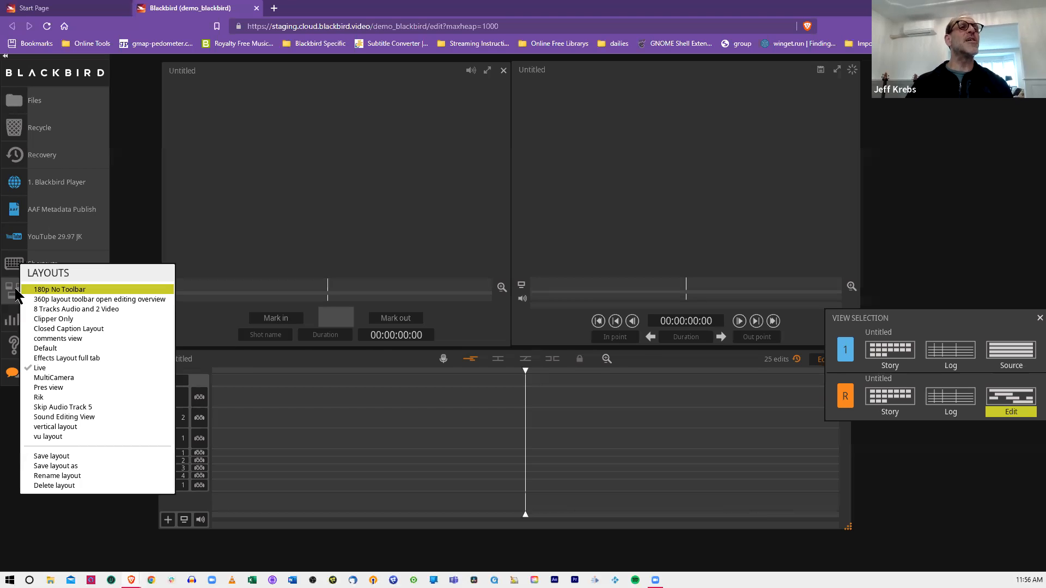
left_click(58, 387)
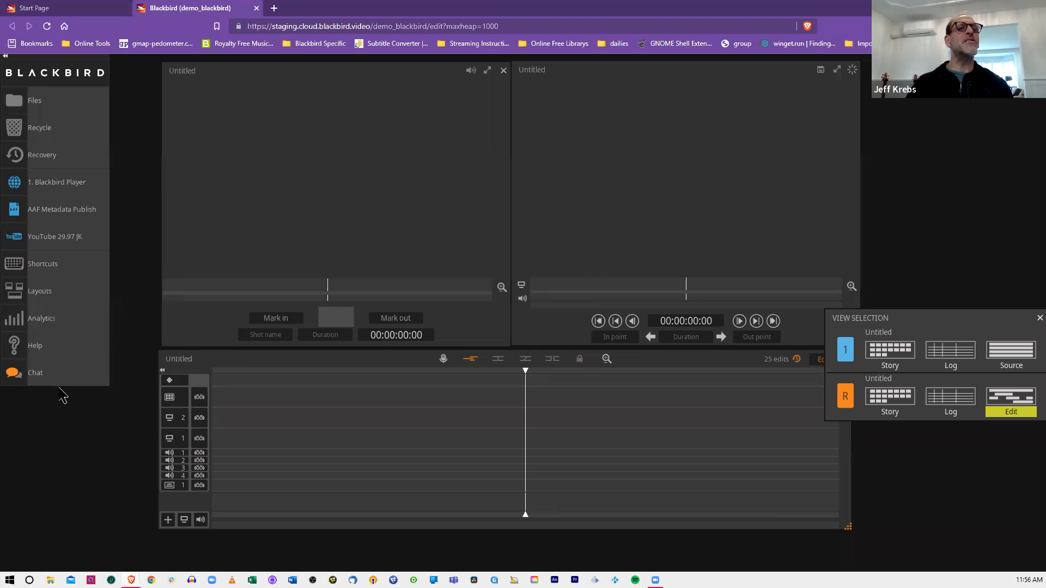
Step: Load RB2_Tue_Apr_12_09_59 from the Sources folder into the source viewer and scrub through its snow footage
left_click_drag(966, 483, 999, 342)
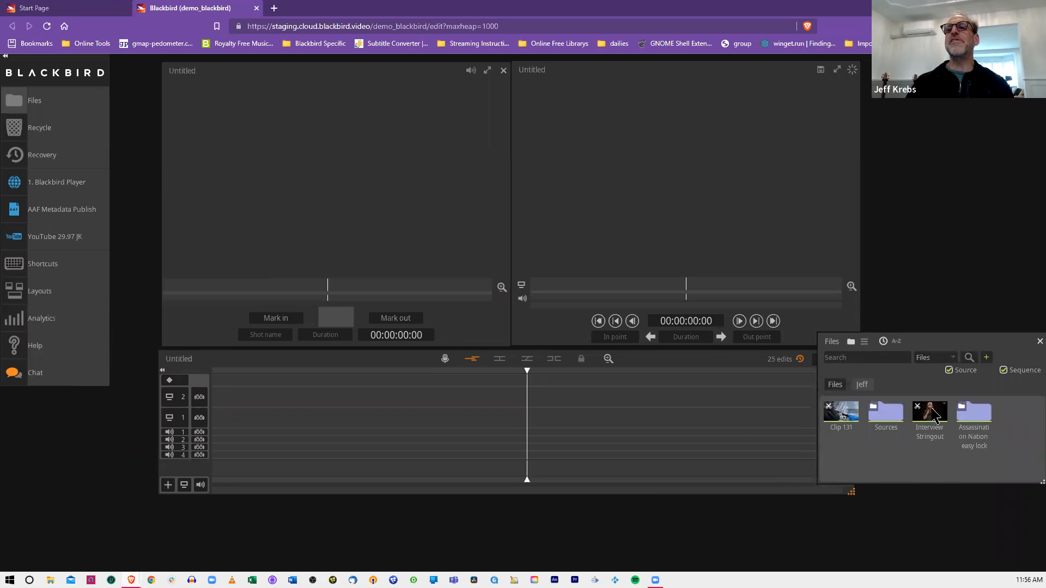
double_click(886, 413)
left_click_drag(848, 419, 469, 218)
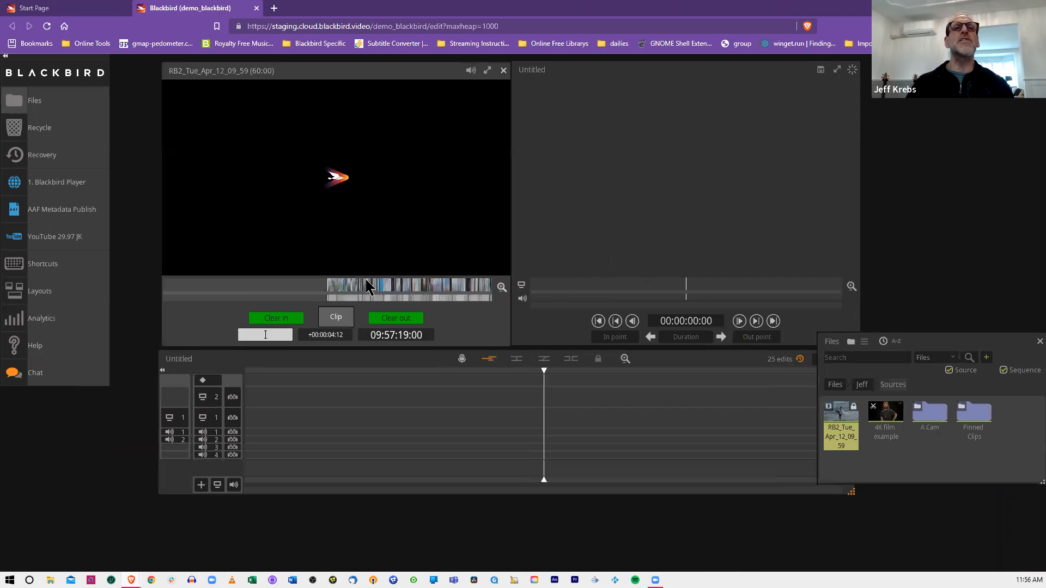
left_click(445, 283)
scroll(446, 283, "up", 5)
left_click_drag(345, 285, 342, 286)
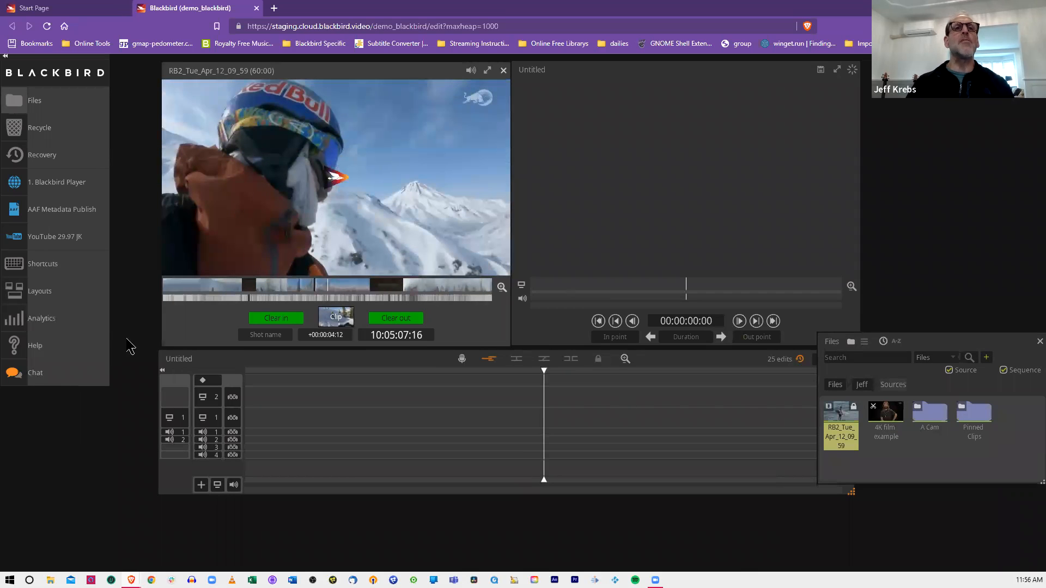
left_click_drag(360, 282, 315, 290)
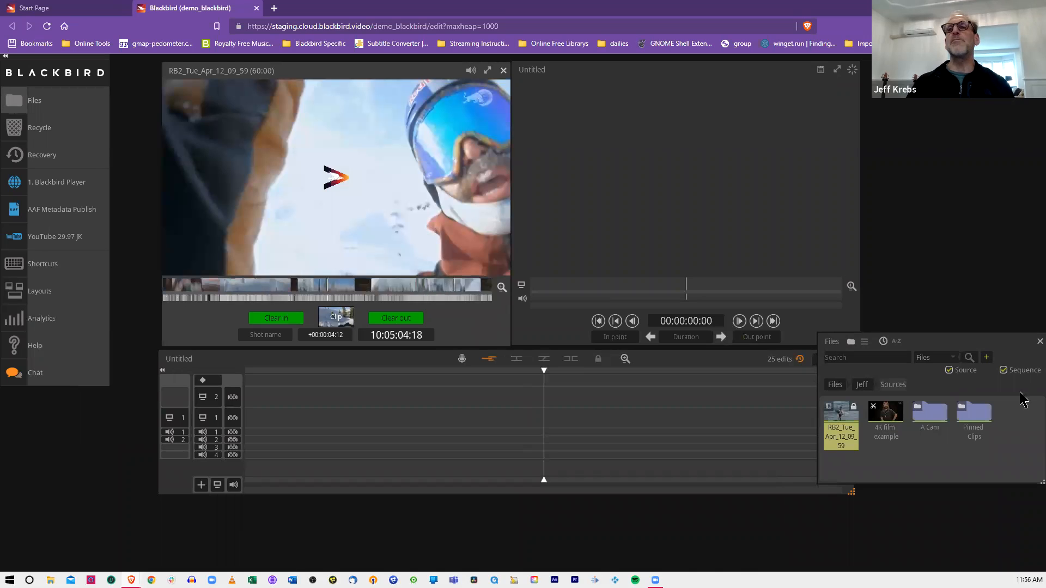
Step: View the source's clips in Story view, switch it to Source view and skim through its timeline
left_click_drag(933, 346, 856, 376)
left_click(827, 360)
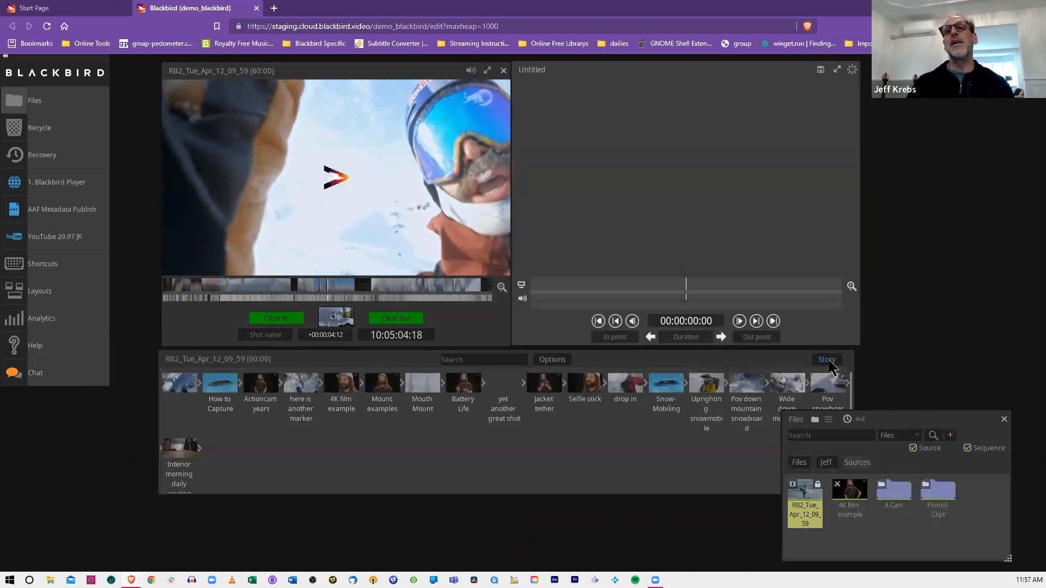
left_click(874, 406)
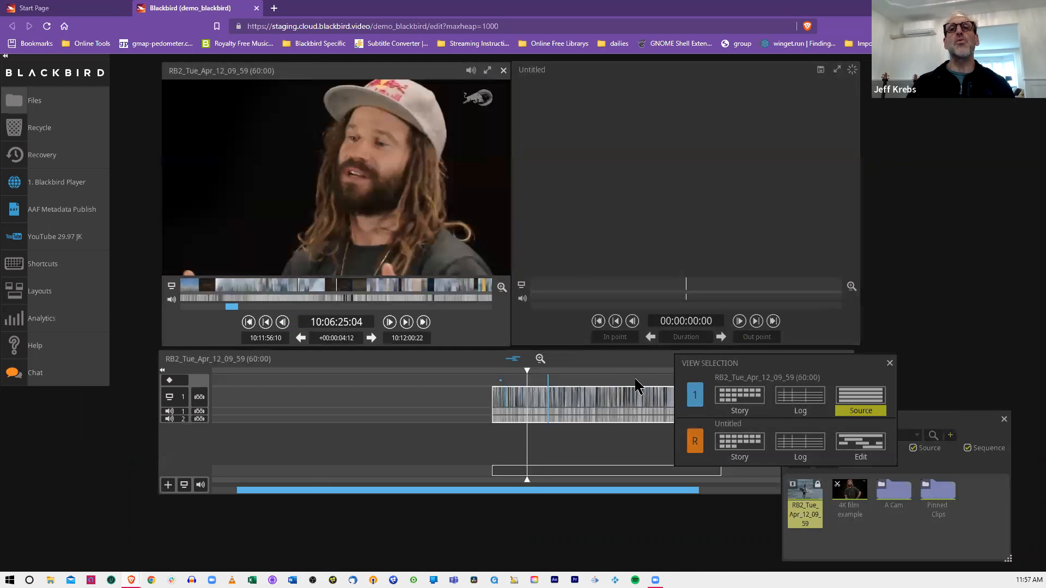
left_click(638, 387)
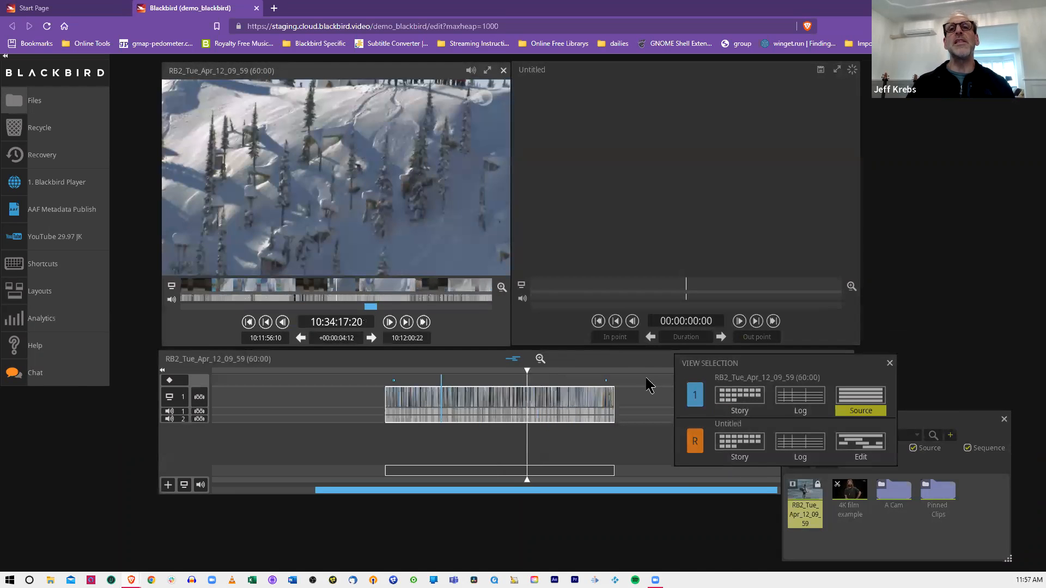
left_click(527, 373)
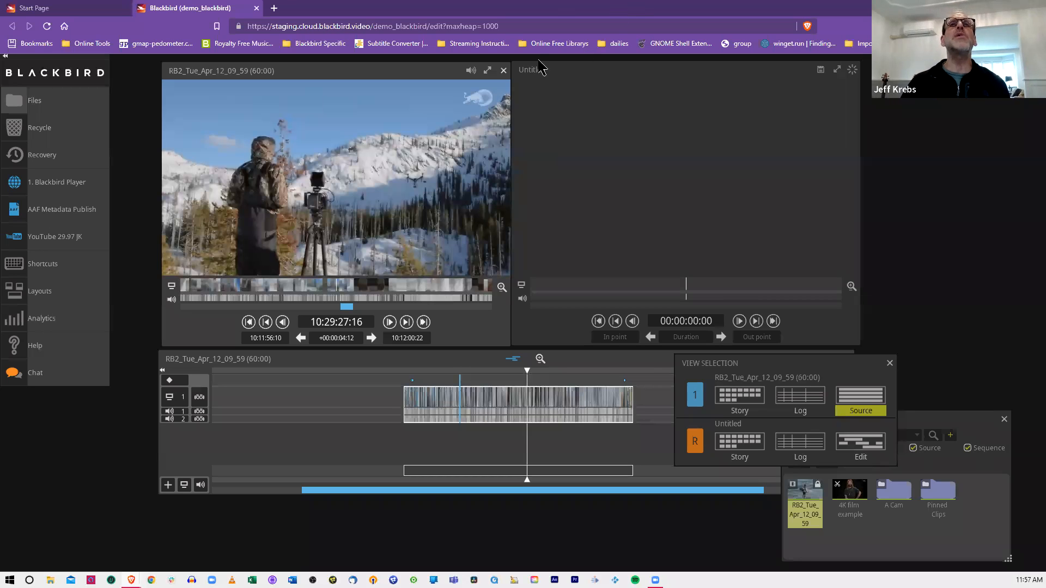
Step: Replace the loaded source with the first clip of the A Cam folder and scrub through it
left_click(504, 73)
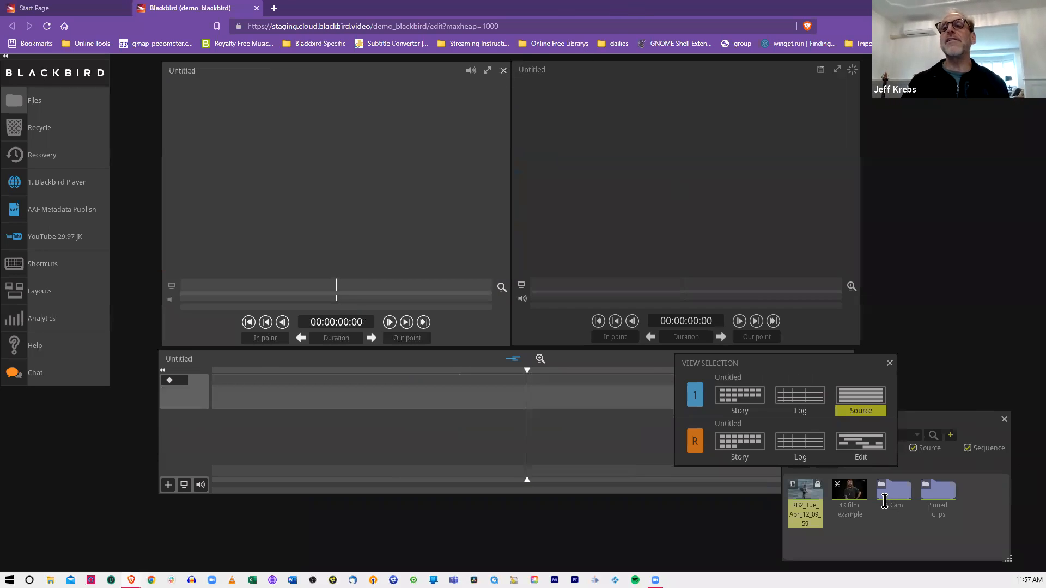
left_click(887, 500)
double_click(887, 500)
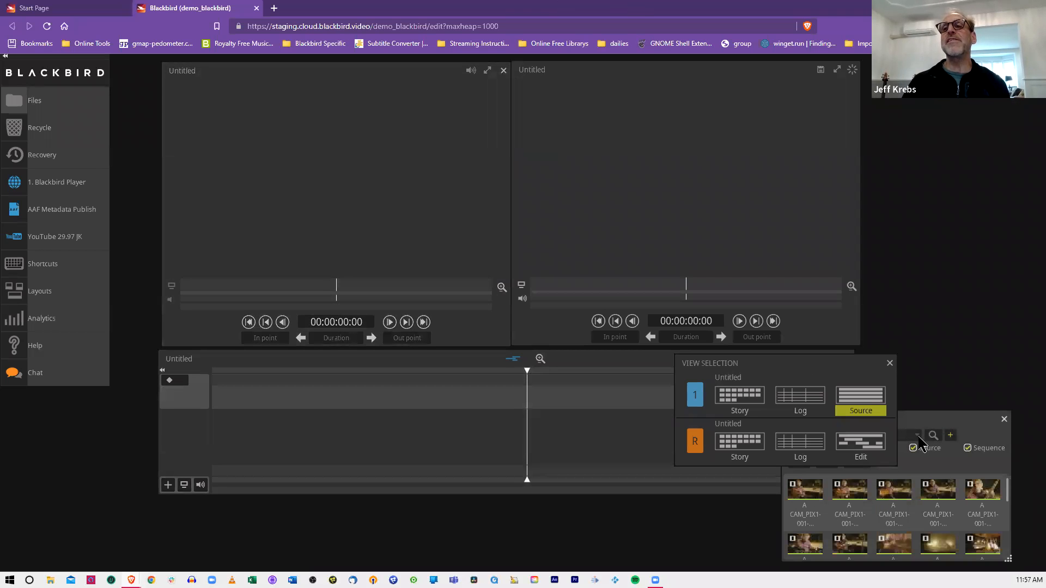
left_click_drag(948, 422, 953, 159)
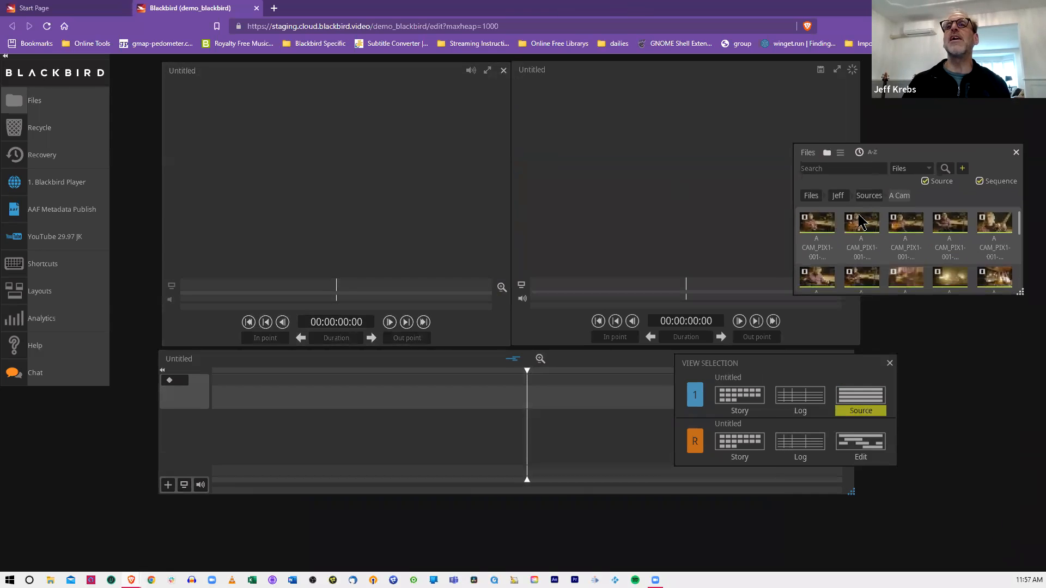
left_click_drag(817, 222, 406, 215)
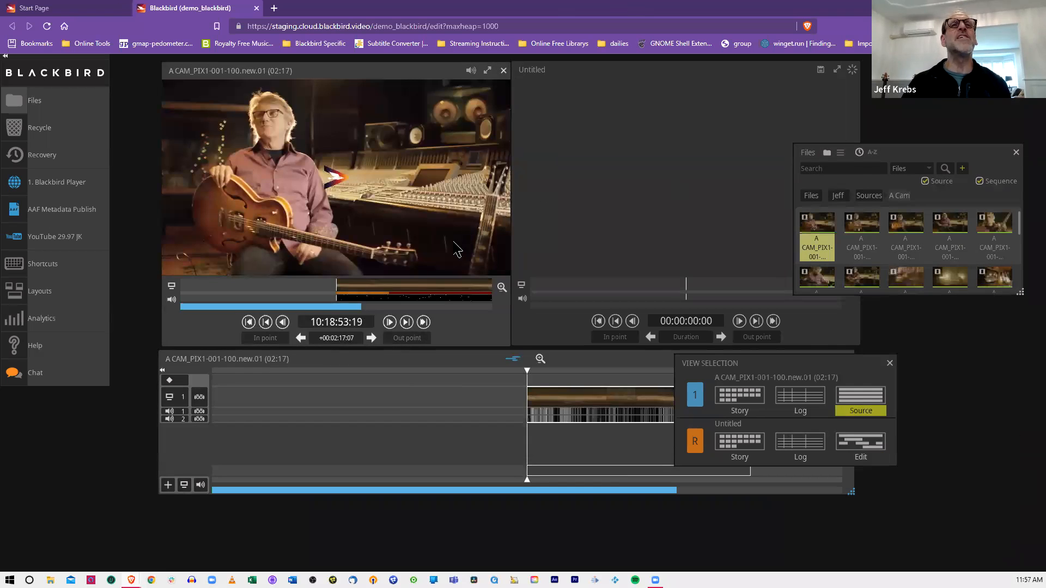
left_click(355, 297)
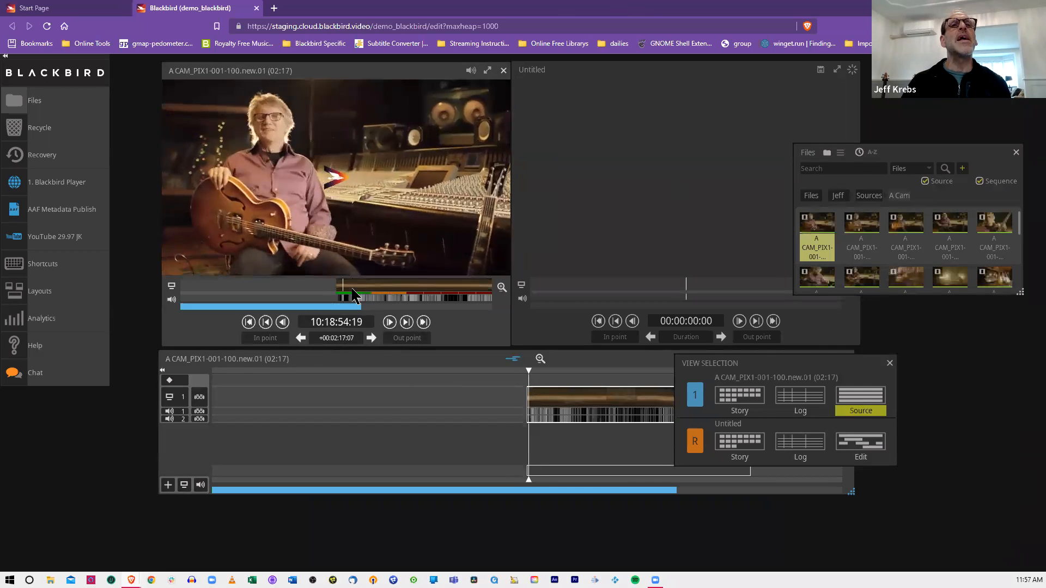
left_click_drag(386, 291, 361, 285)
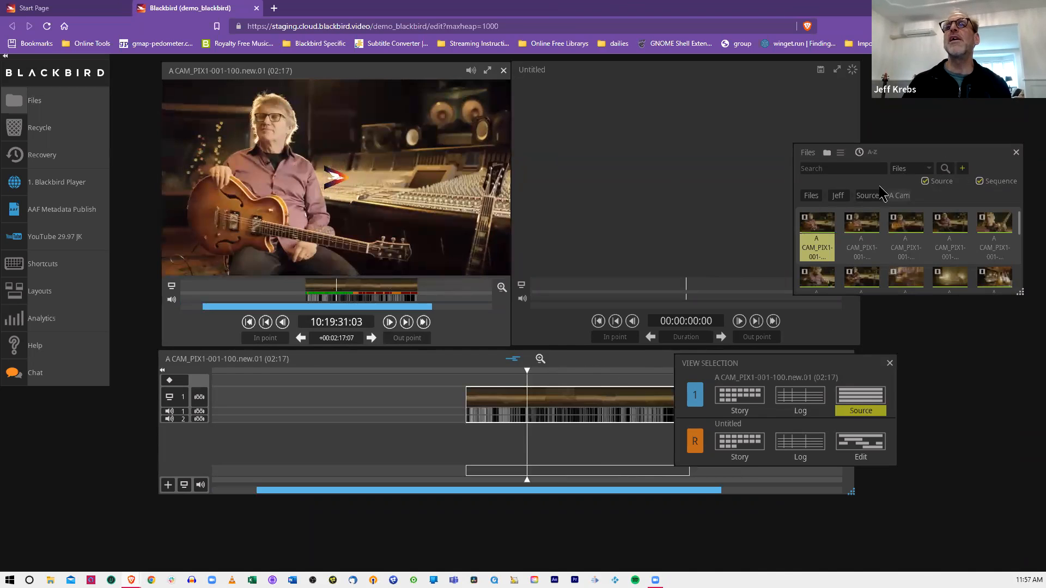
Step: Load the whole A Cam folder from Sources into the source viewer, sorted in date order
left_click(864, 198)
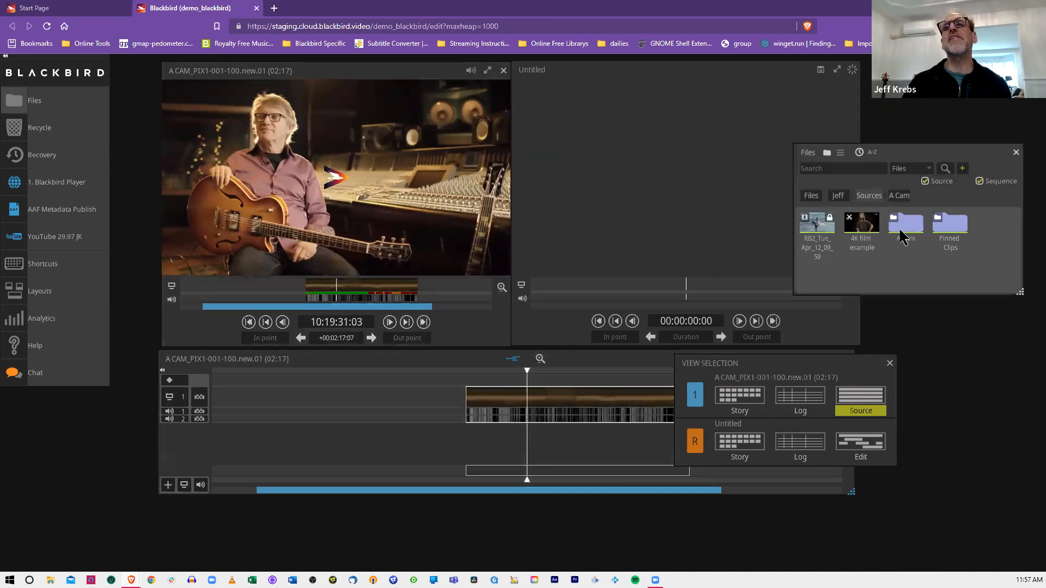
left_click(900, 231)
left_click_drag(901, 231, 402, 187)
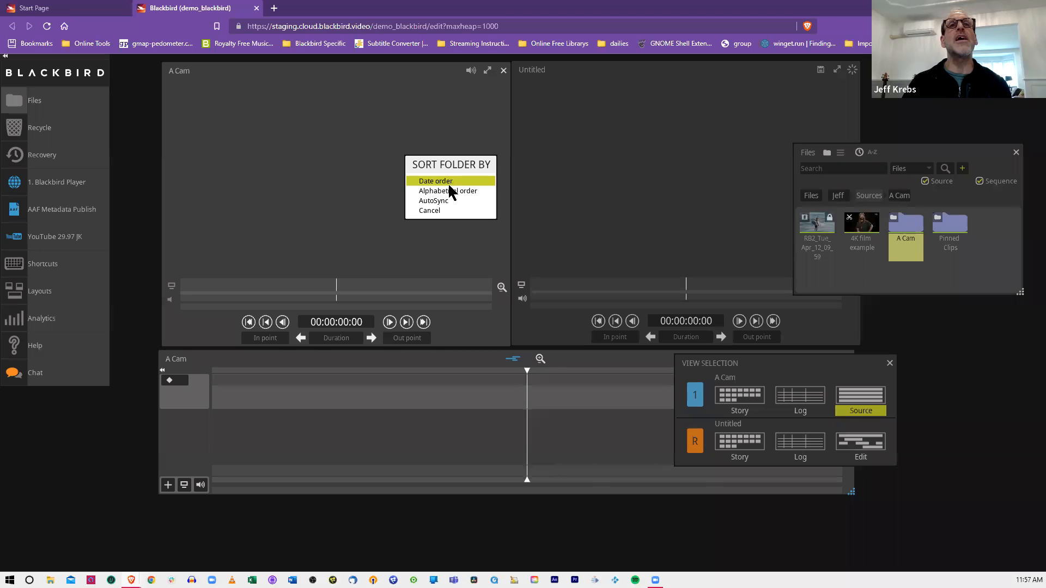
left_click(450, 183)
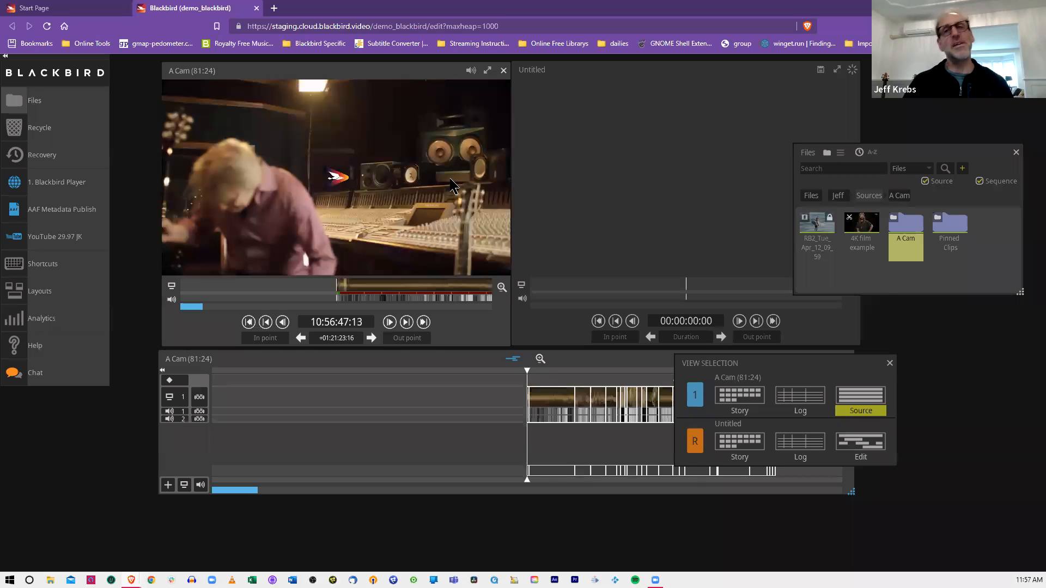
Step: Close the View Selection window and scrub through the combined A Cam footage on the source timeline
left_click(890, 362)
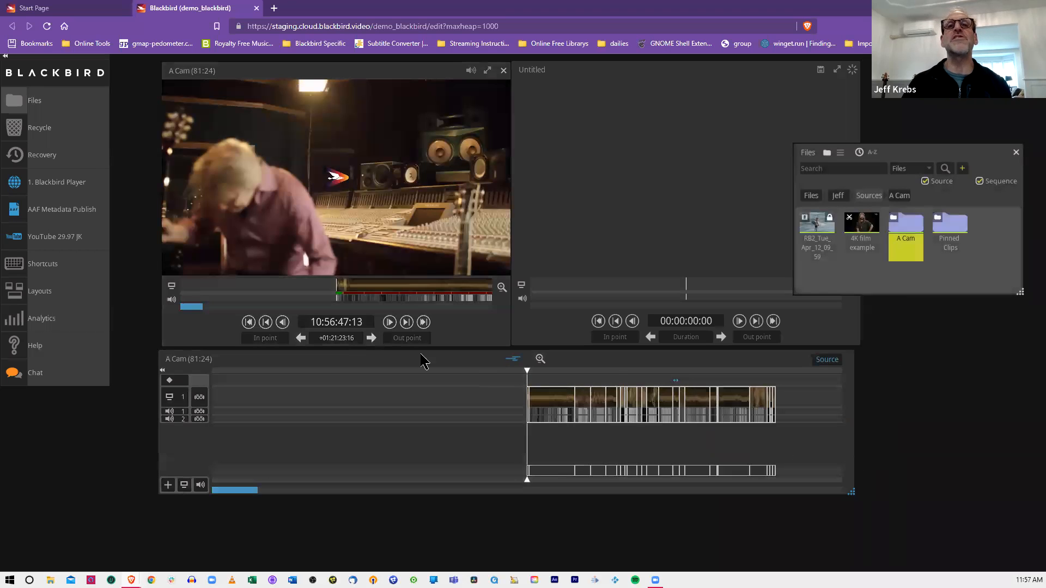
mouse_move(528, 379)
left_mouse_down()
mouse_move(738, 374)
mouse_move(562, 370)
left_mouse_up()
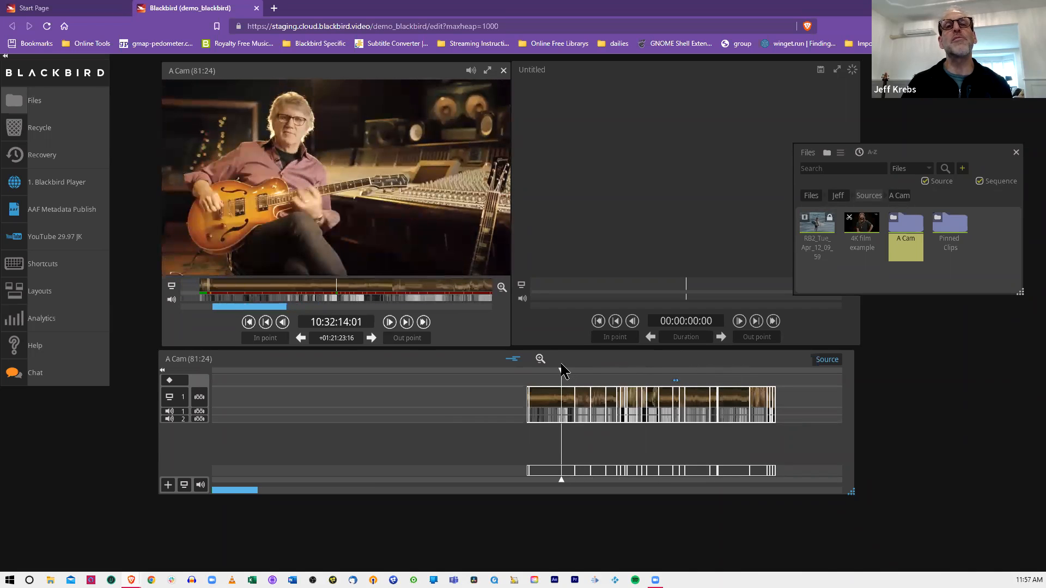
left_click(512, 361)
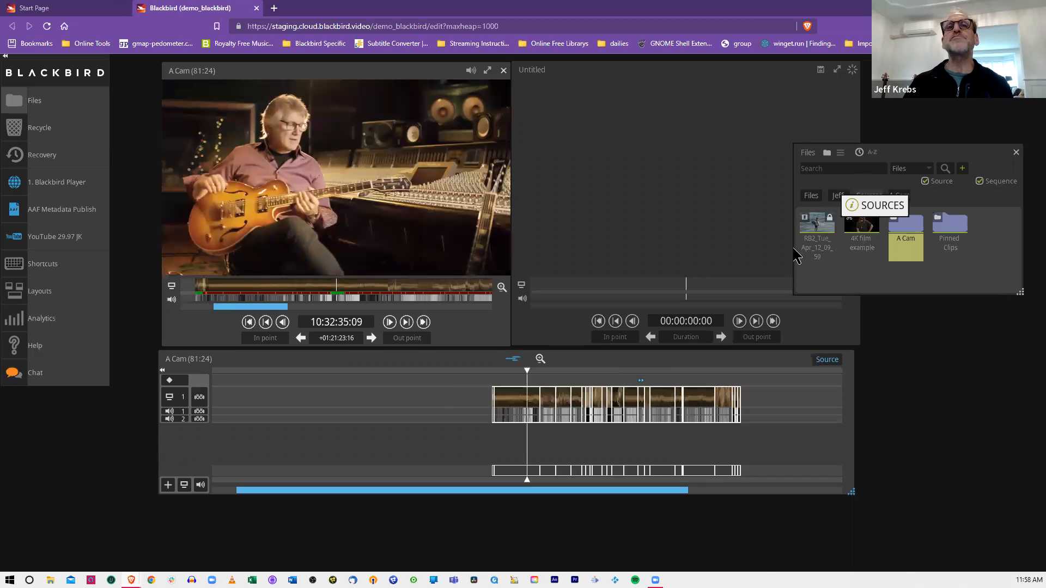
Step: Open A CAM_PIX1-001-103.new.01 and A CAM_PIX1-001-105.new.01 from the A Cam folder in their own additional source viewers
double_click(902, 229)
left_click_drag(902, 229, 899, 376)
left_click_drag(907, 312, 367, 78)
left_click_drag(950, 234, 924, 365)
left_click_drag(926, 330, 357, 107)
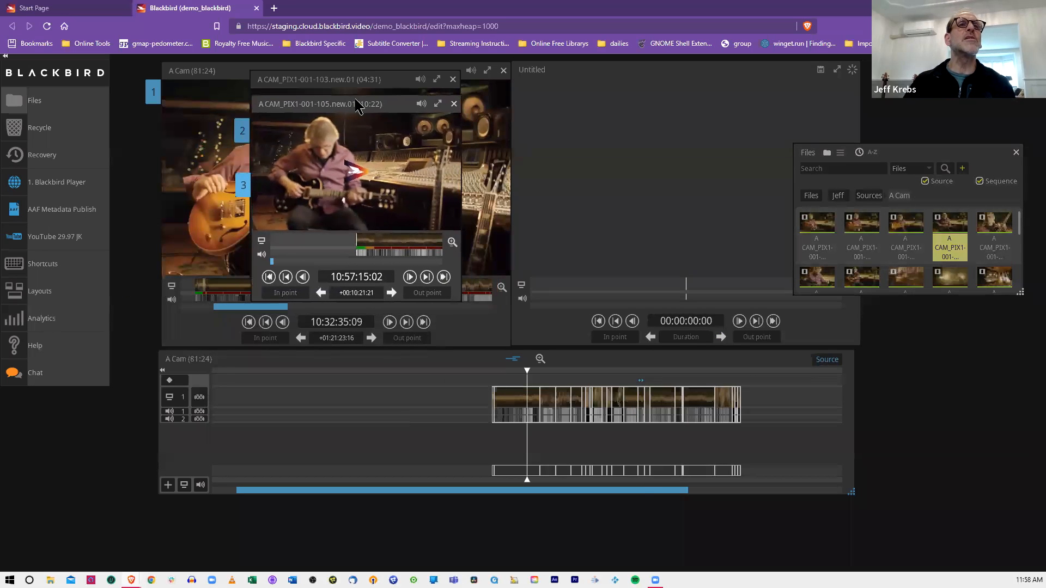
Step: Bring sources 2 and 1 to the front, shrink the A Cam viewer and place source 2 beside it
left_click(237, 127)
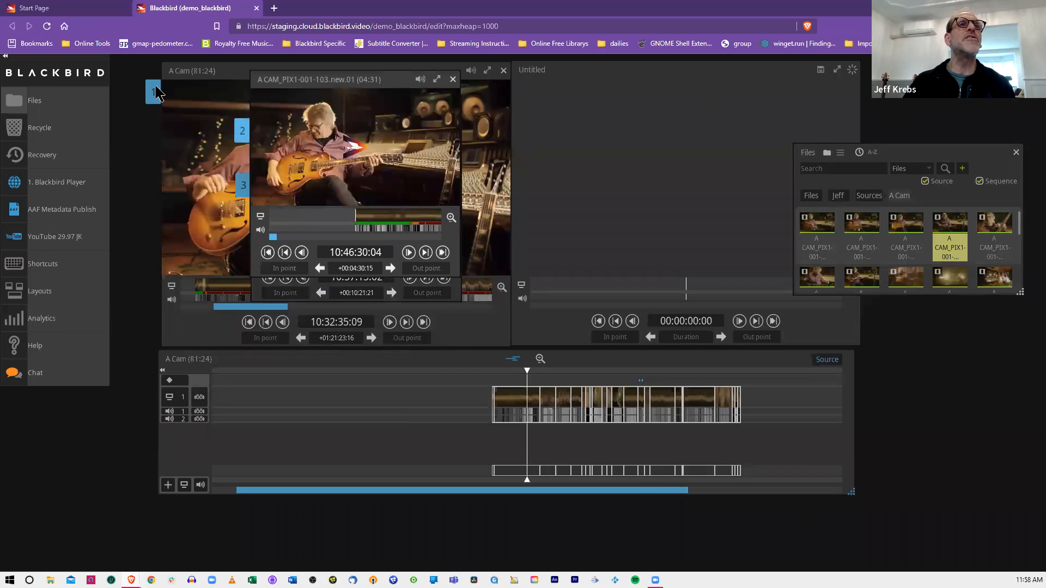
left_click(156, 94)
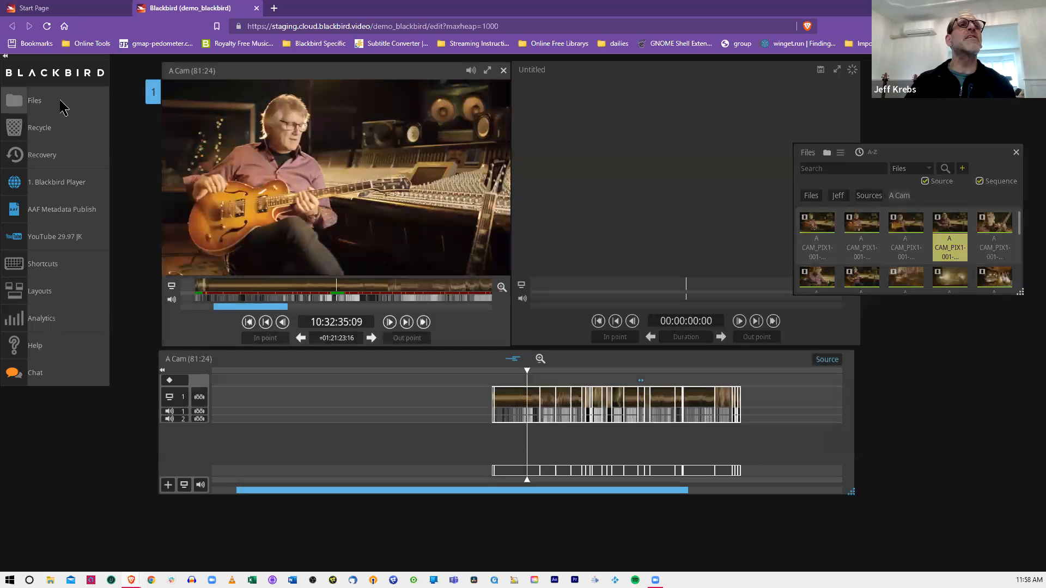
left_click(489, 71)
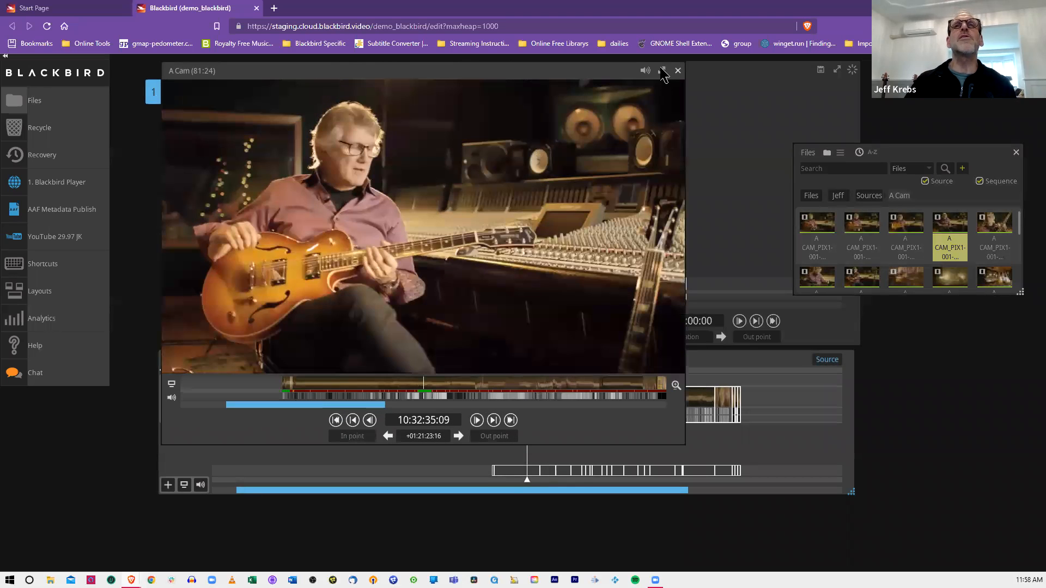
left_click(664, 71)
left_click_drag(383, 83, 496, 68)
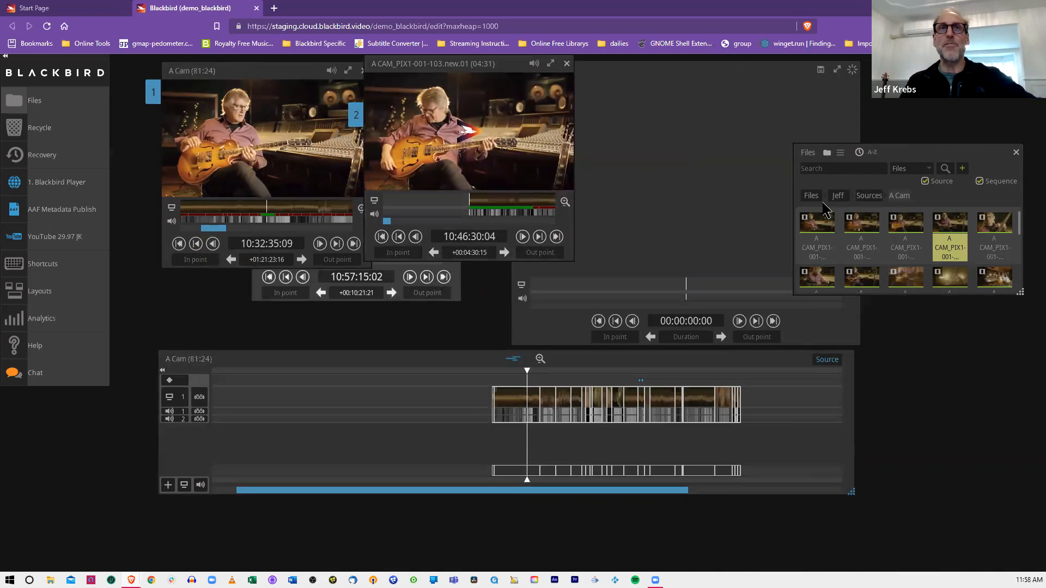
Step: Mark the A Cam source from 10:32:24:17 to 10:33:39:09
left_click_drag(260, 214, 290, 211)
key("i")
key("o")
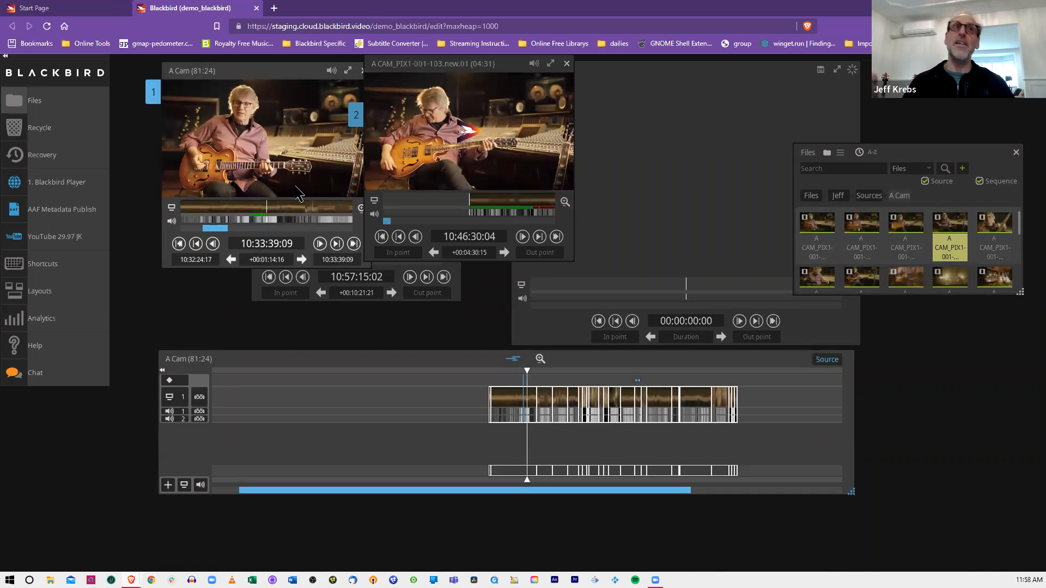
Step: Open the marked A Cam range in its own viewer, enlarge the Files window and save the selection in the A Cam folder
left_click_drag(284, 146, 927, 425)
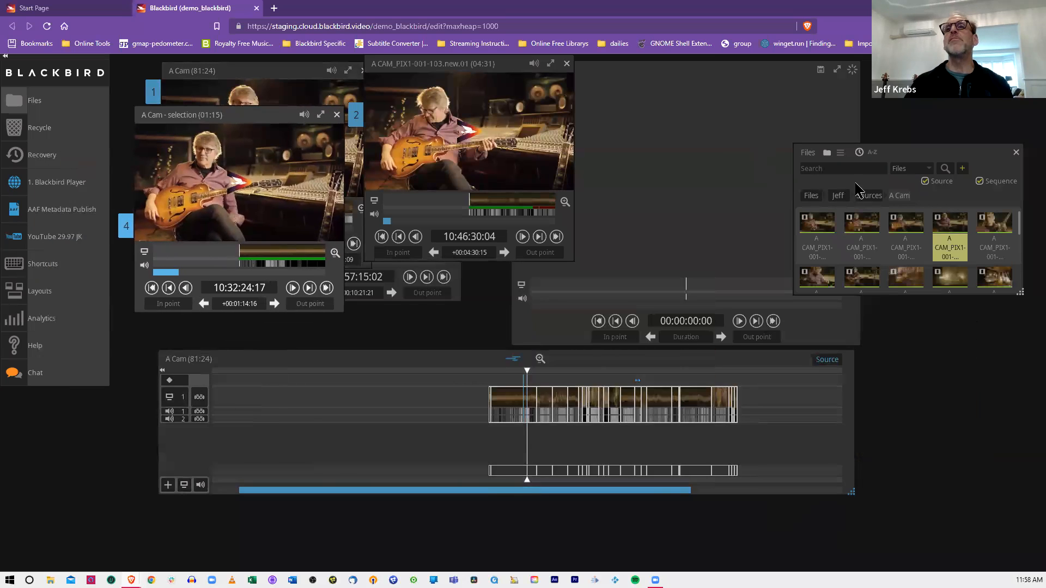
left_click_drag(1022, 297, 989, 536)
left_click_drag(243, 199, 875, 489)
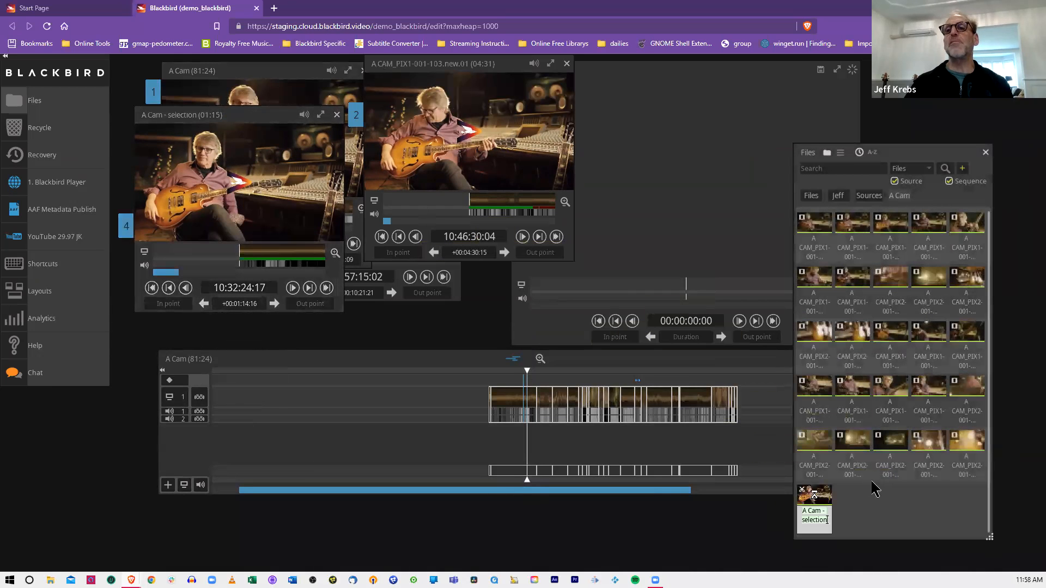
Step: Delete the saved A Cam selection from the A Cam folder and close the A CAM_PIX1-001-103.new.01, A Cam selection and A Cam source viewers
left_click(825, 504)
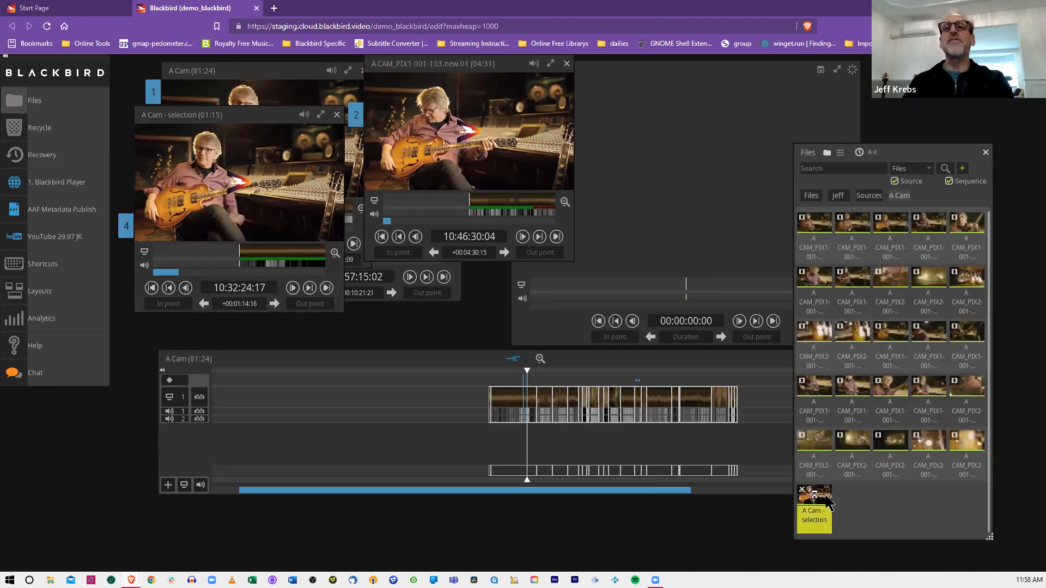
key("Delete")
left_click(567, 64)
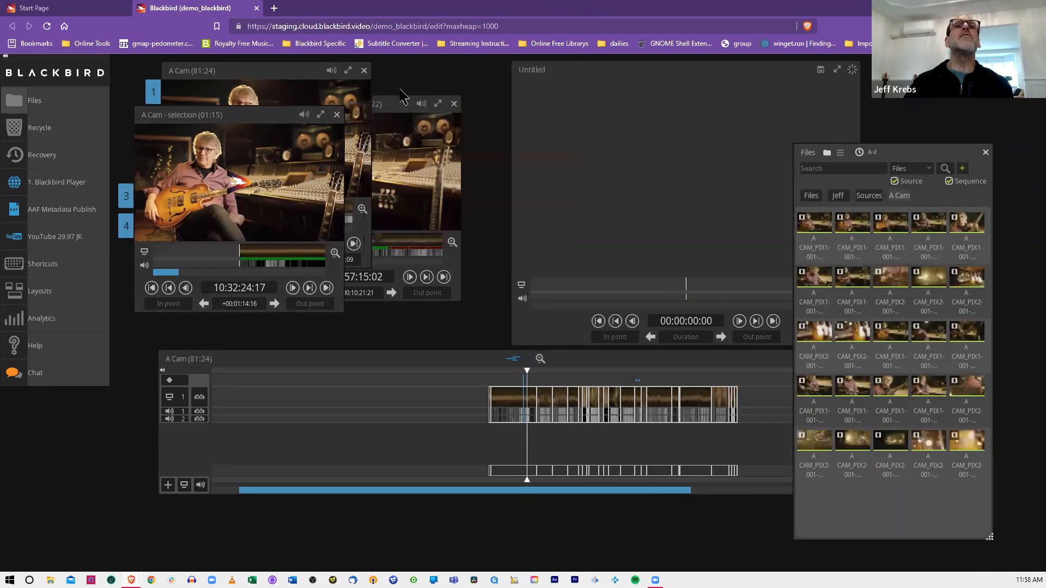
left_click(335, 115)
left_click(364, 71)
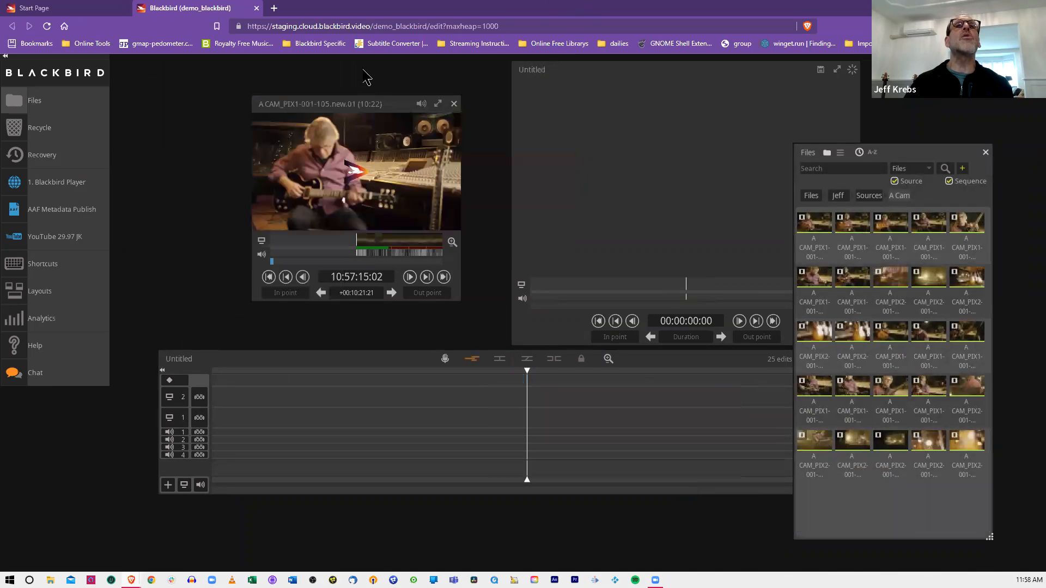
Step: Add the A CAM_PIX1-001-105.new.01 source to the untitled sequence and match its current frame back into the source viewer
left_click(421, 104)
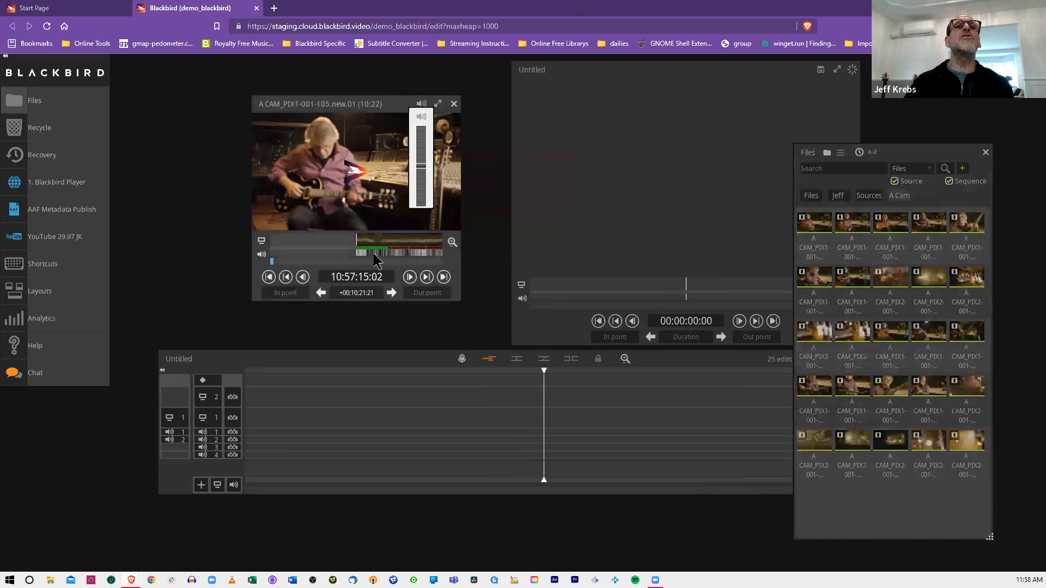
left_click_drag(441, 173, 613, 114)
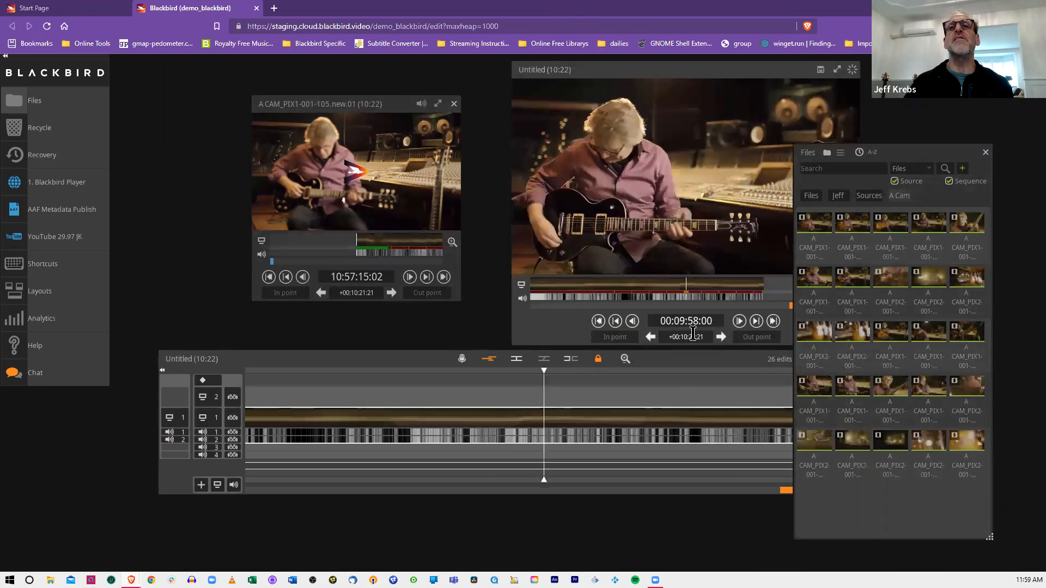
left_click_drag(687, 320, 342, 156)
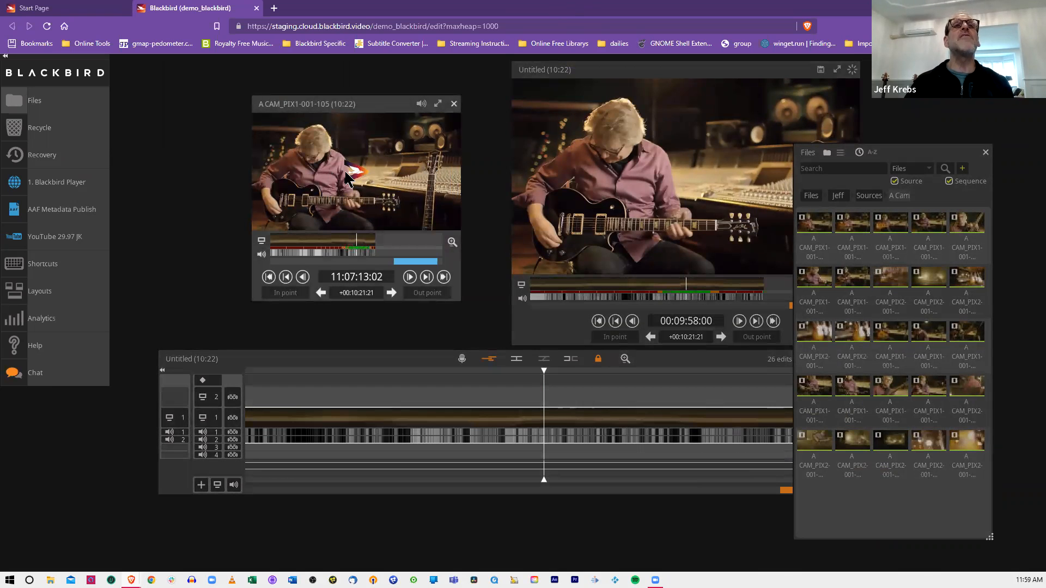
Step: Save the matched A CAM_PIX1-001-105 clip in the A Cam folder and clear it from the source viewer
left_click_drag(351, 276, 900, 521)
left_click(815, 515)
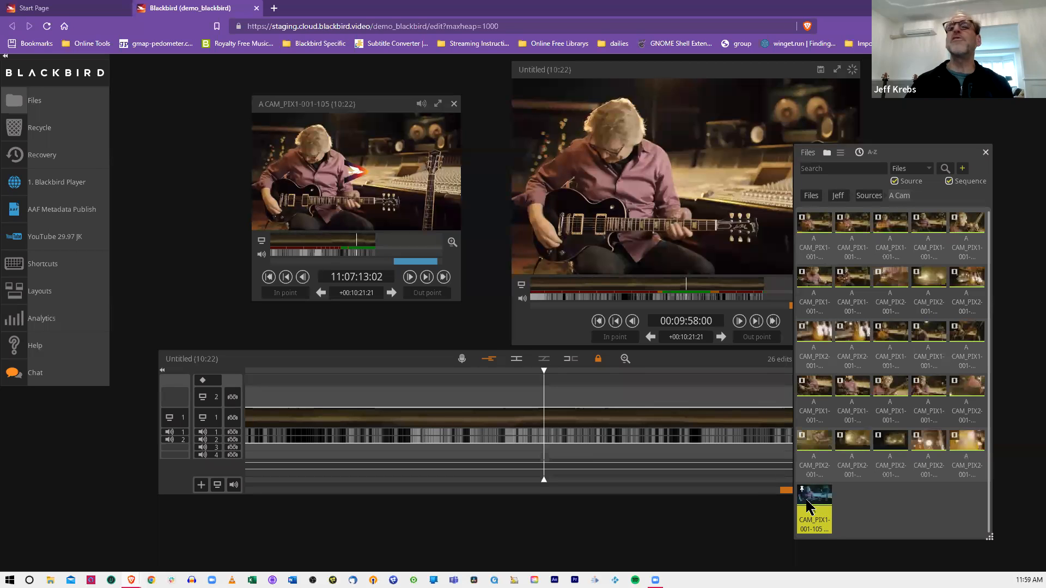
left_click(454, 104)
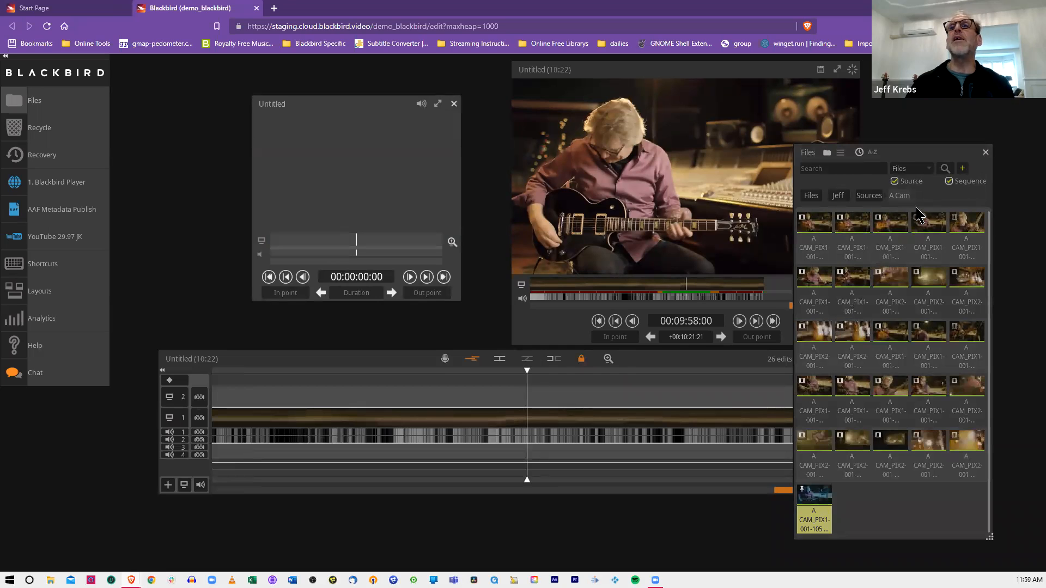
Step: Bring the timeline window in front of the Files window and switch it to the Log view of source 1
left_click_drag(677, 359, 680, 354)
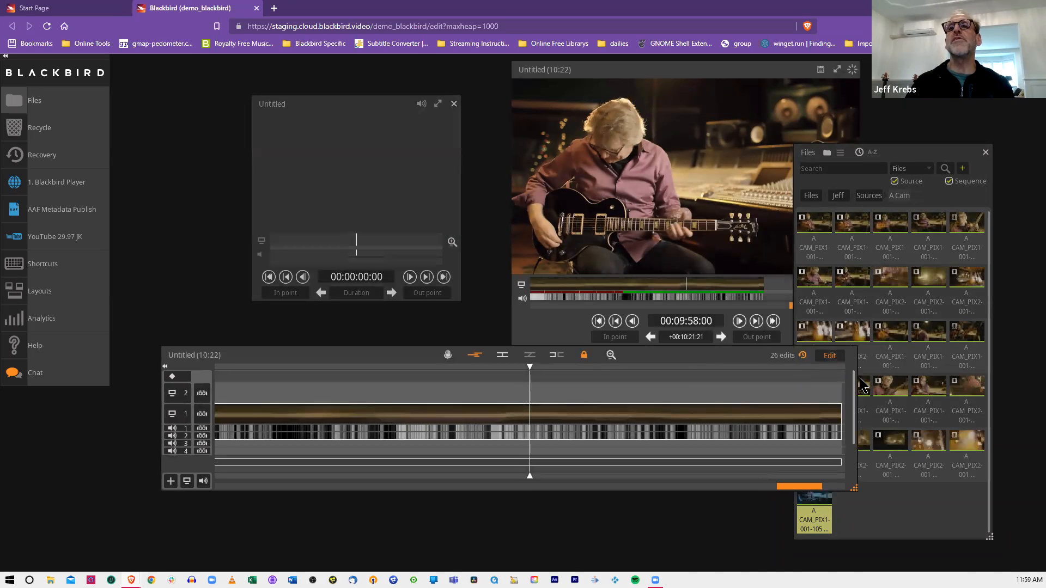
left_click(837, 363)
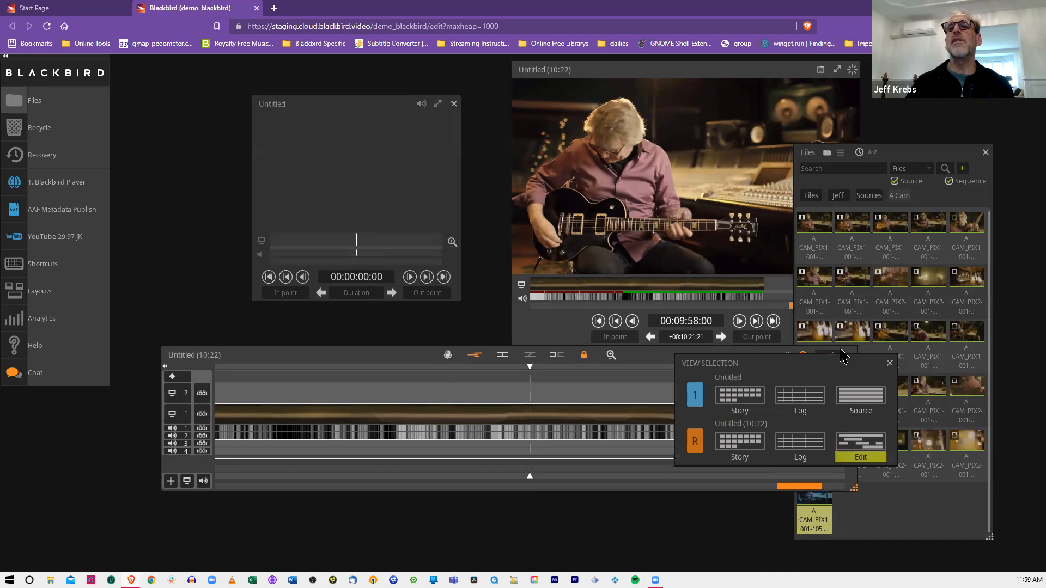
left_click(796, 396)
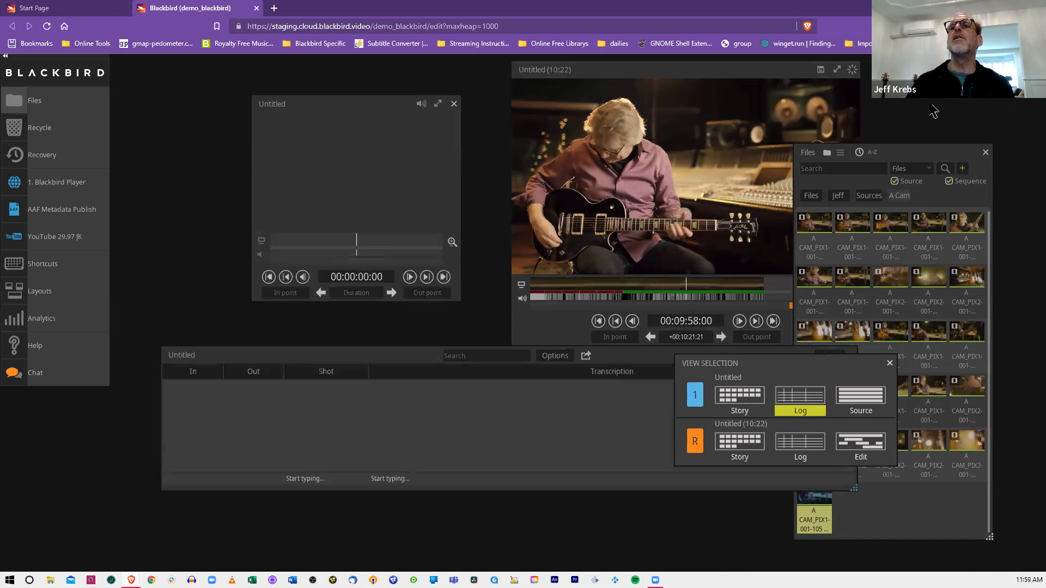
Step: Load the A Cam folder from Sources into the source viewer in date order, and reposition and enlarge its log window
left_click(917, 152)
left_click(873, 193)
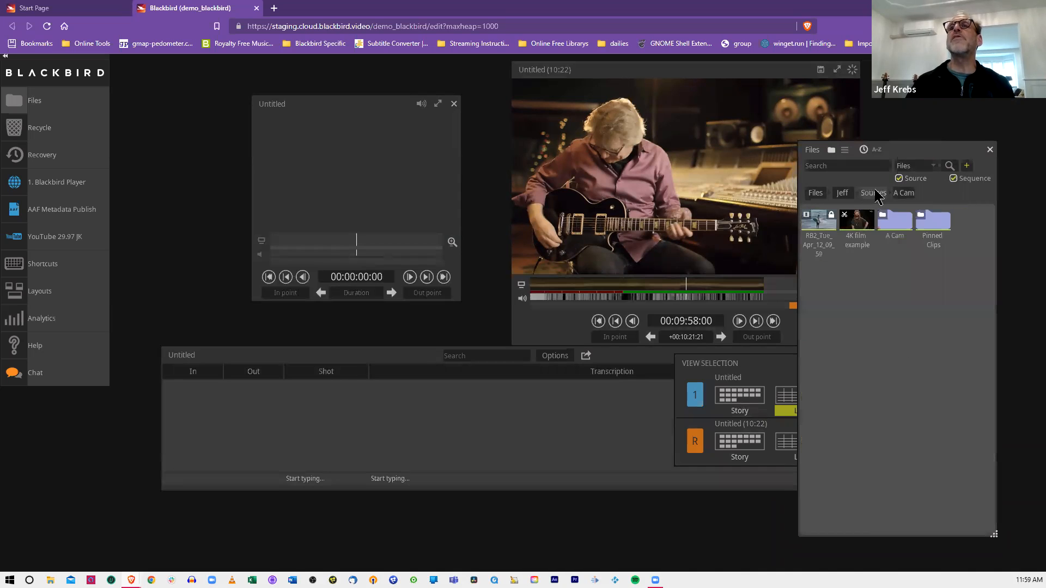
left_click_drag(895, 220, 366, 184)
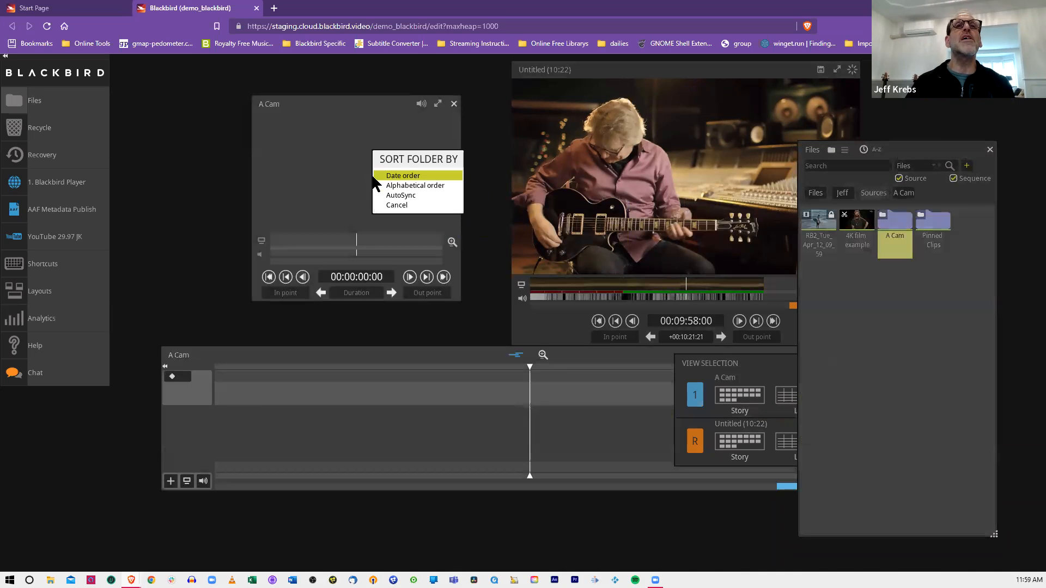
left_click(407, 176)
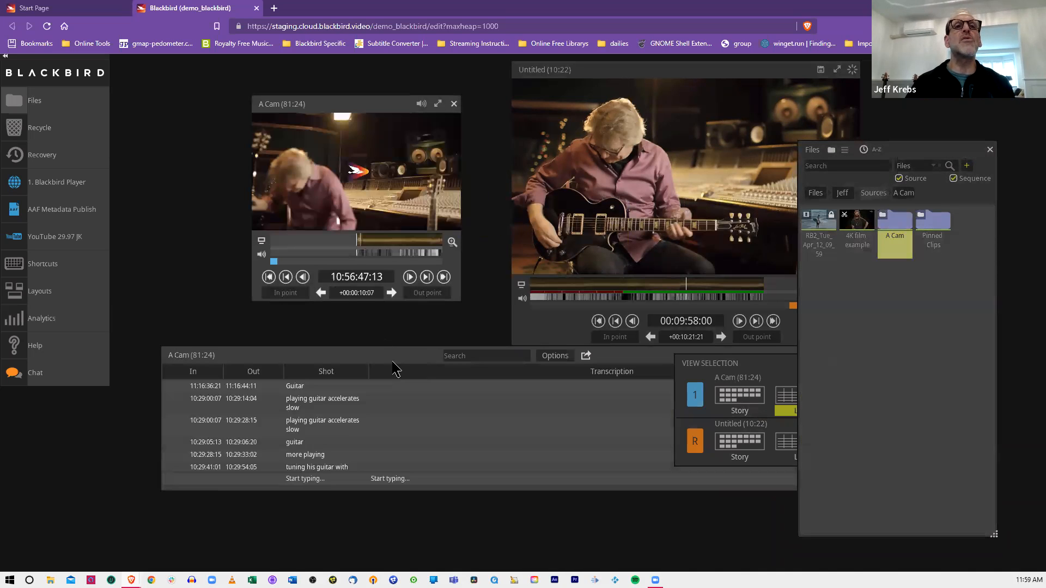
left_click_drag(385, 355, 345, 298)
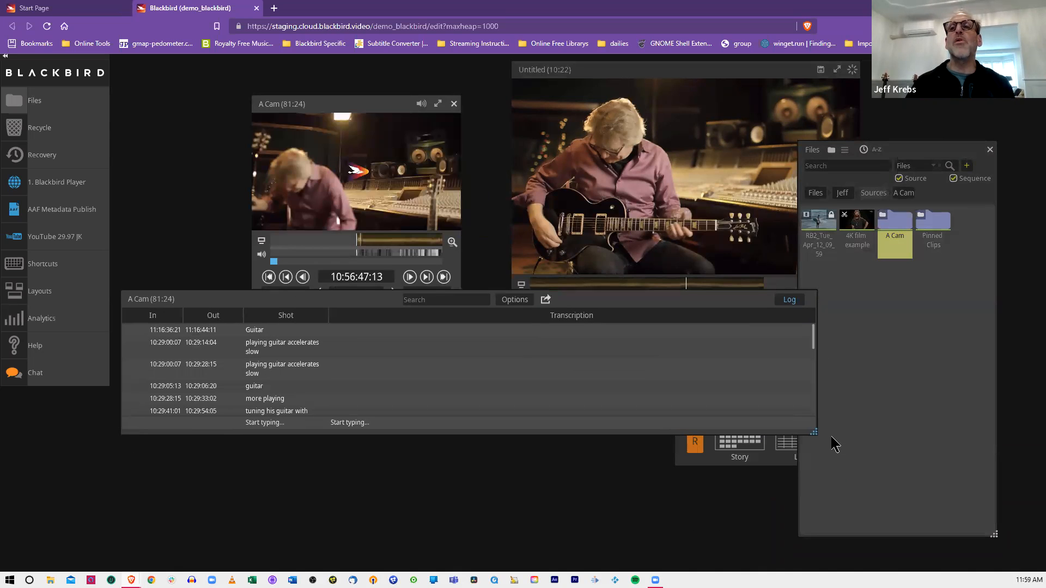
left_click_drag(814, 432, 787, 556)
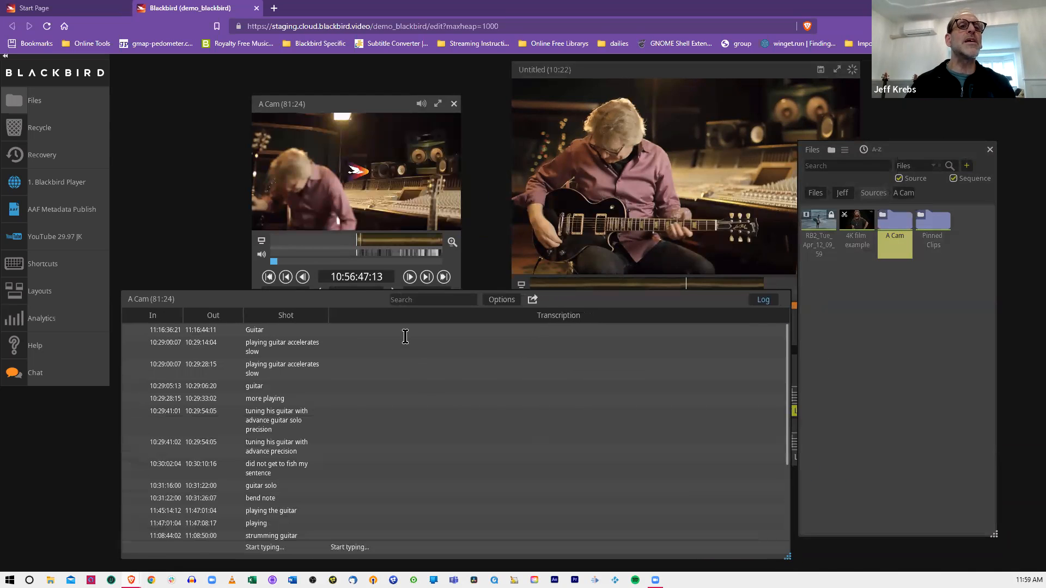
Step: Add the log entries from the first "playing guitar accelerates slow" through "playing the guitar" to the untitled sequence
left_click(274, 349)
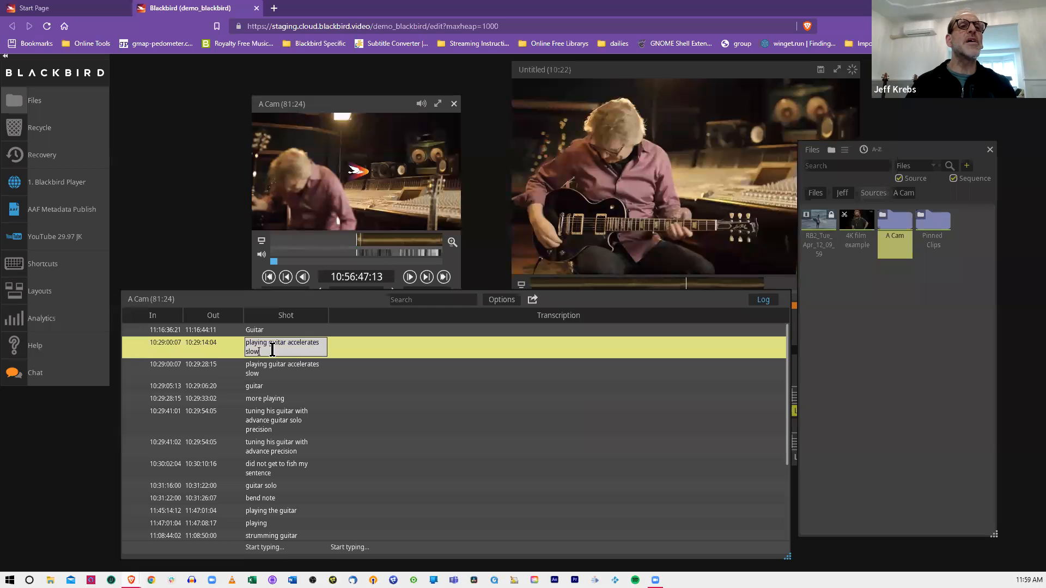
scroll(274, 497, "down", 1)
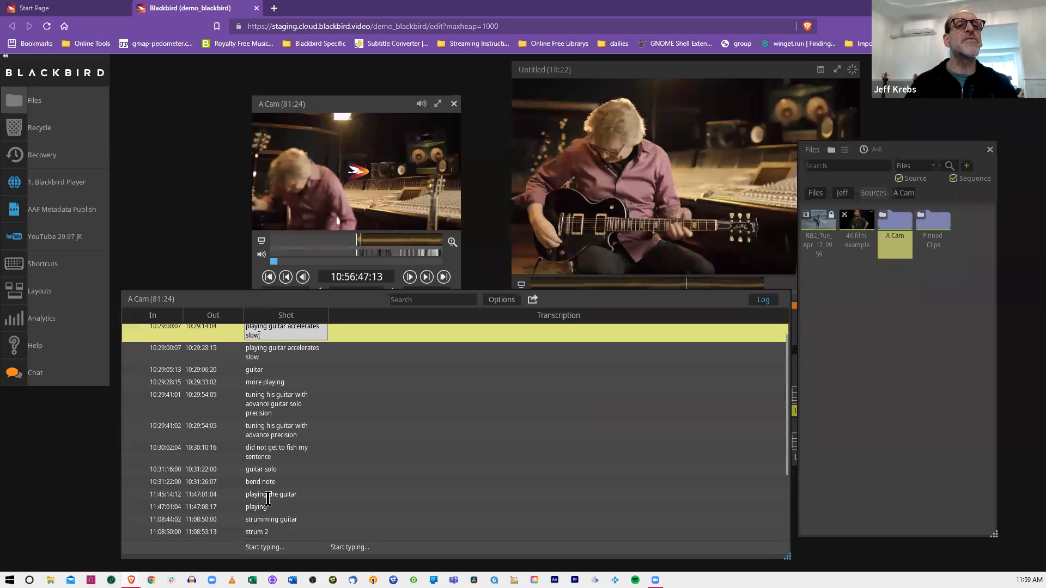
left_click(269, 494, "shift")
left_click_drag(269, 494, 599, 185)
left_click(602, 199)
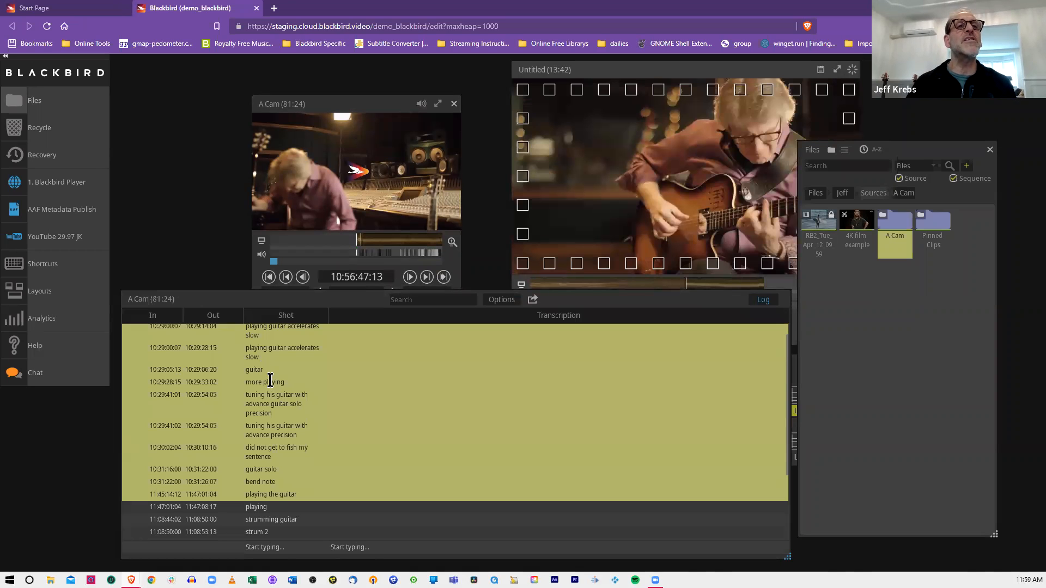
Step: Save the selected log entries as one item in the Sources folder, then switch to the Ready Set Edit presentation in Google Slides
left_click_drag(507, 382, 914, 367)
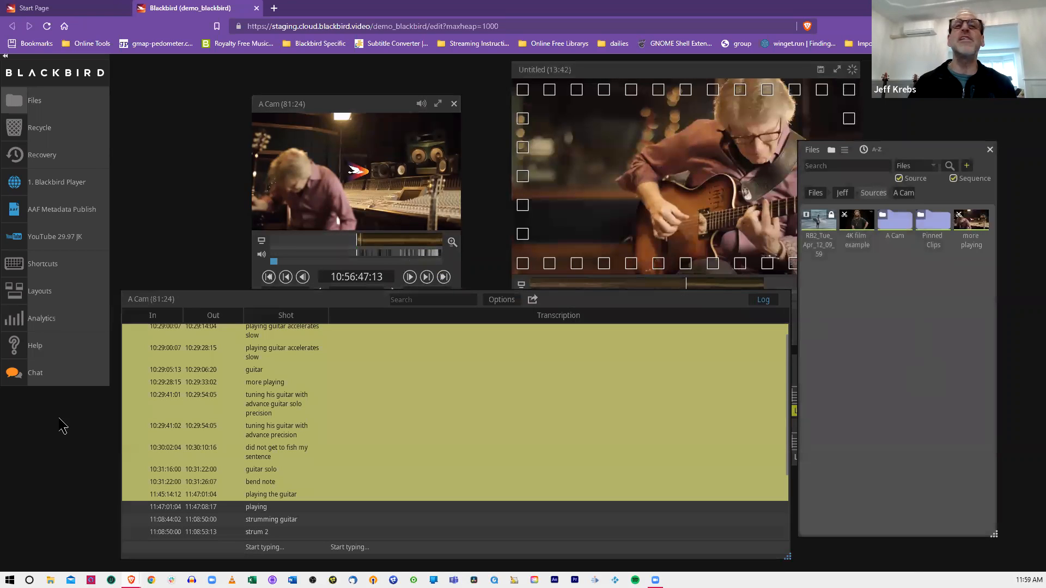
left_click(970, 229)
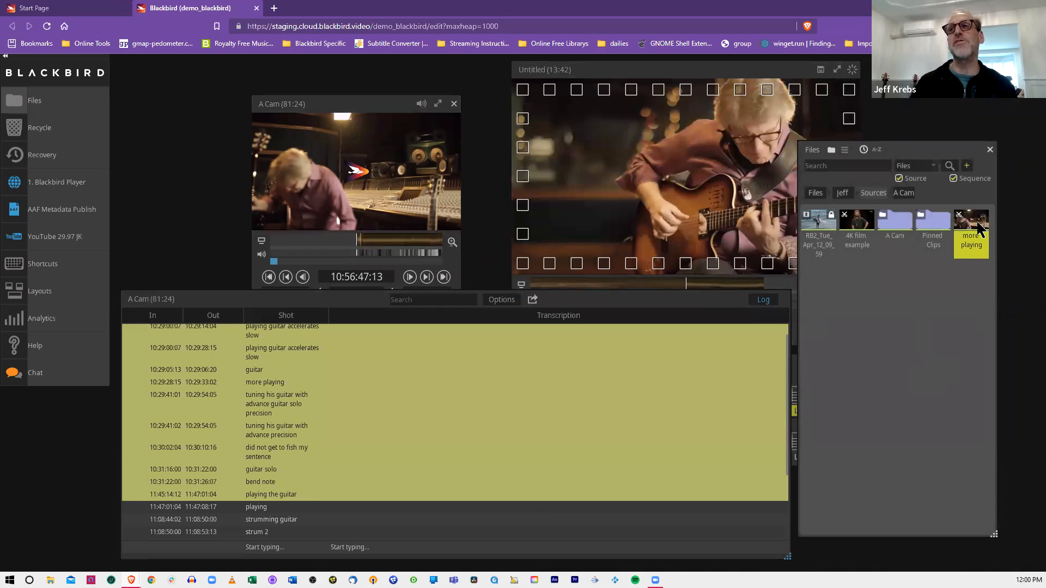
left_click_drag(979, 223, 160, 258)
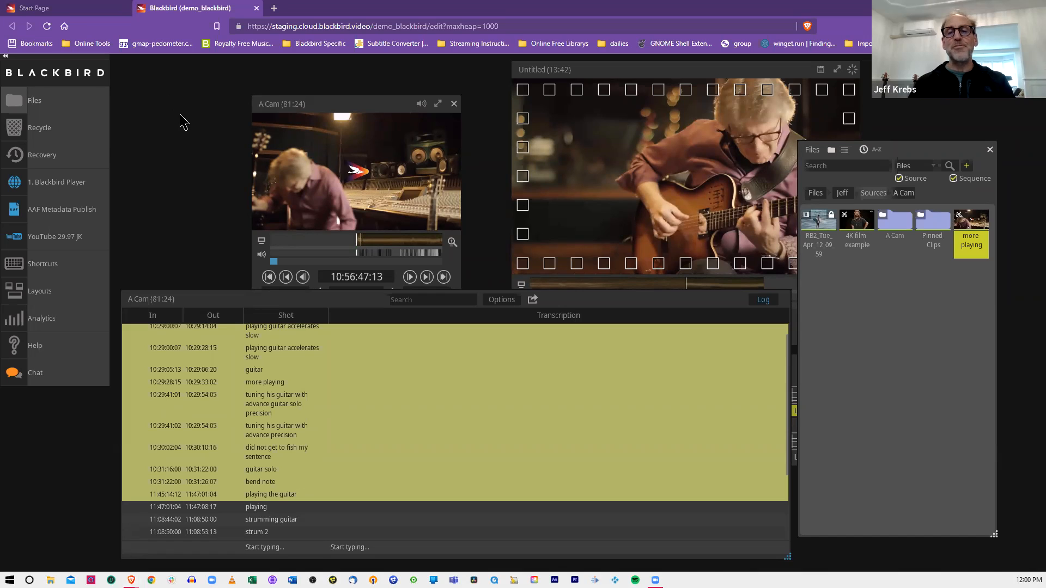
key("alt+Tab")
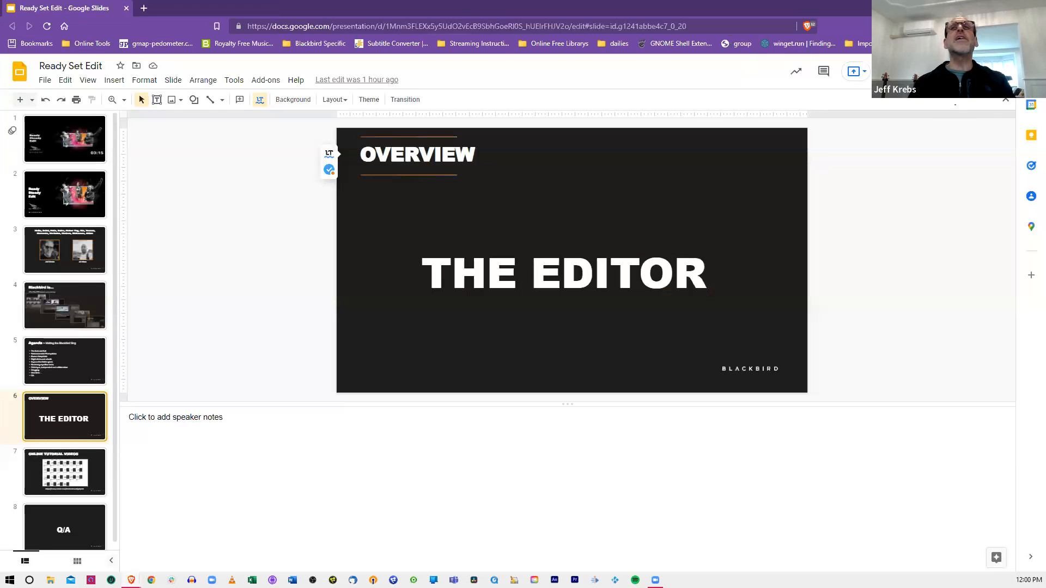